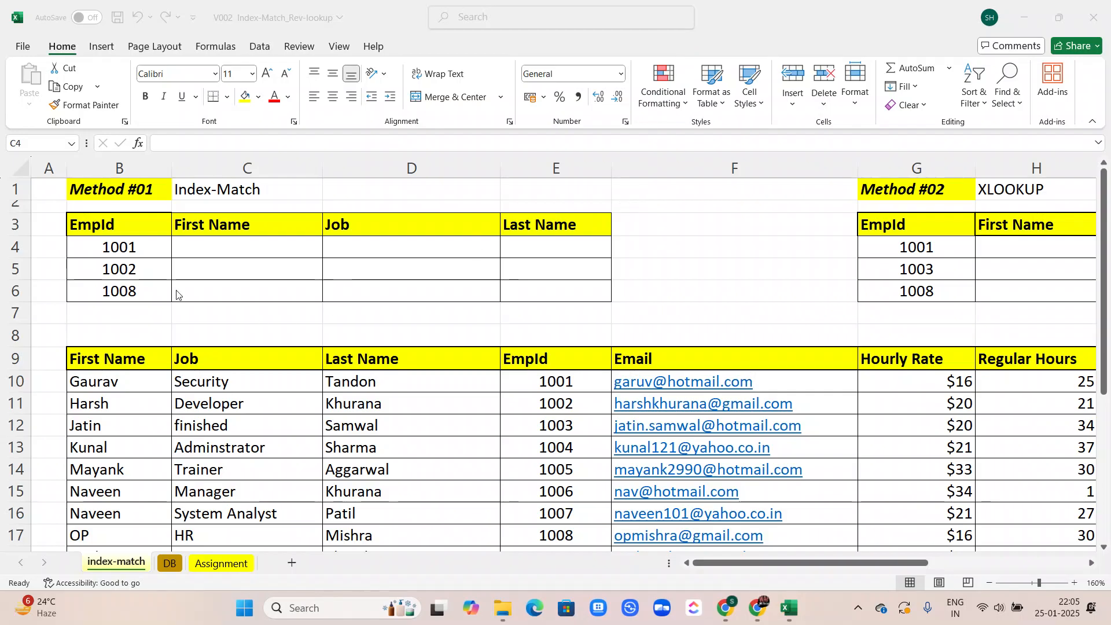
Review the EmpId entries and the First Name, Job and Last Name headings of the Index-Match lookup table
left_click(122, 234)
left_click_drag(99, 238, 106, 292)
left_click(203, 250)
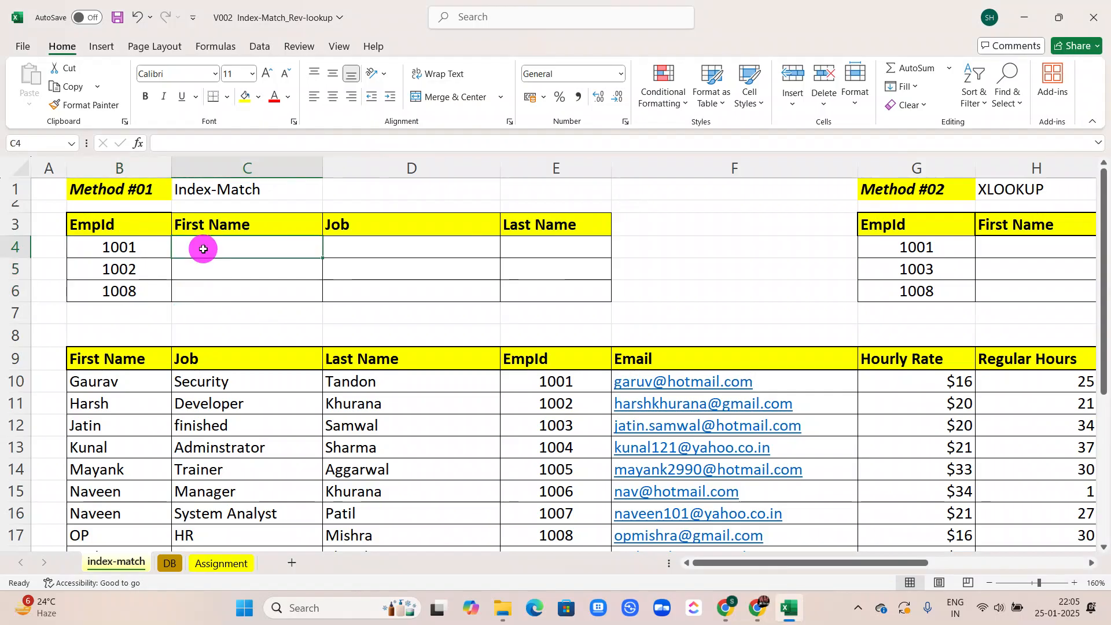
left_click(187, 218)
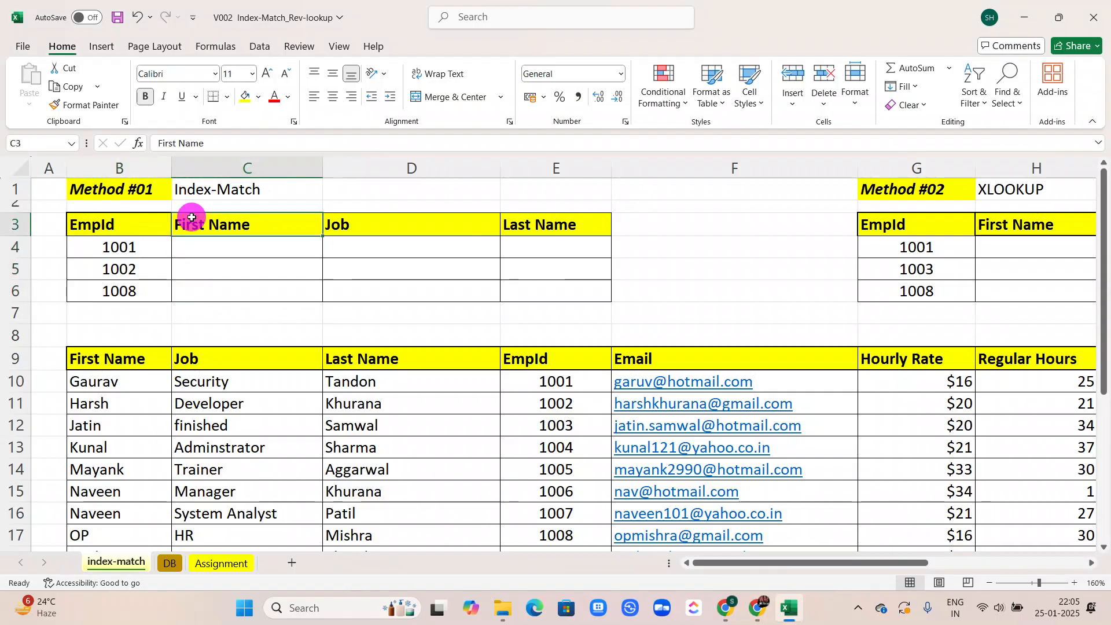
left_click(350, 227)
left_click(536, 234)
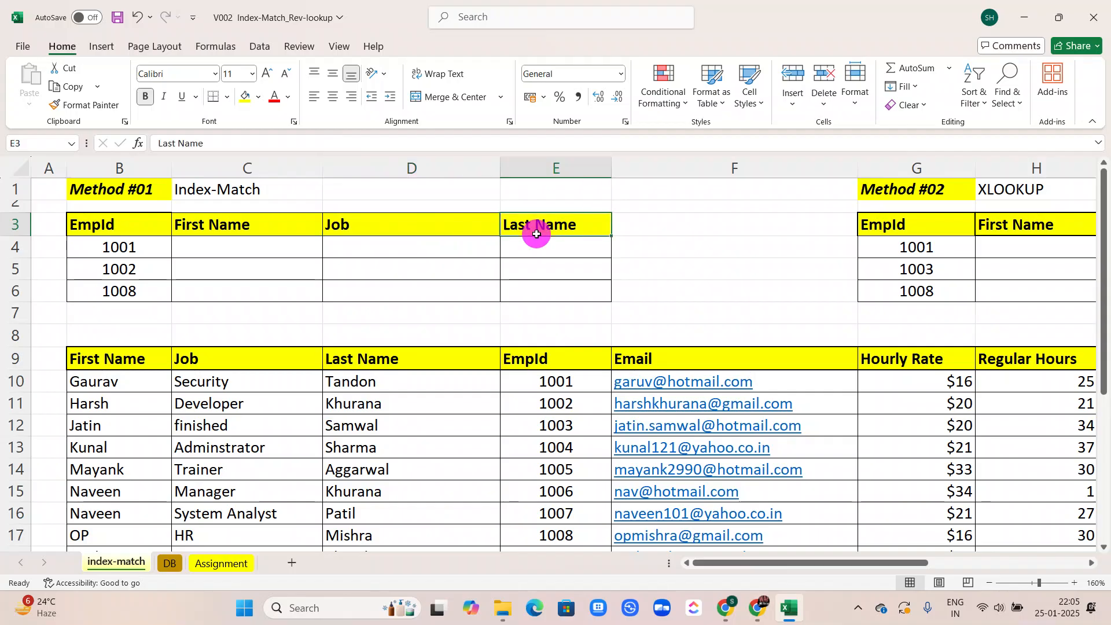
Examine the employee data table starting in row 9, especially where its EmpId column sits relative to the other columns
scroll(537, 237, "down", 2)
scroll(536, 236, "down", 2)
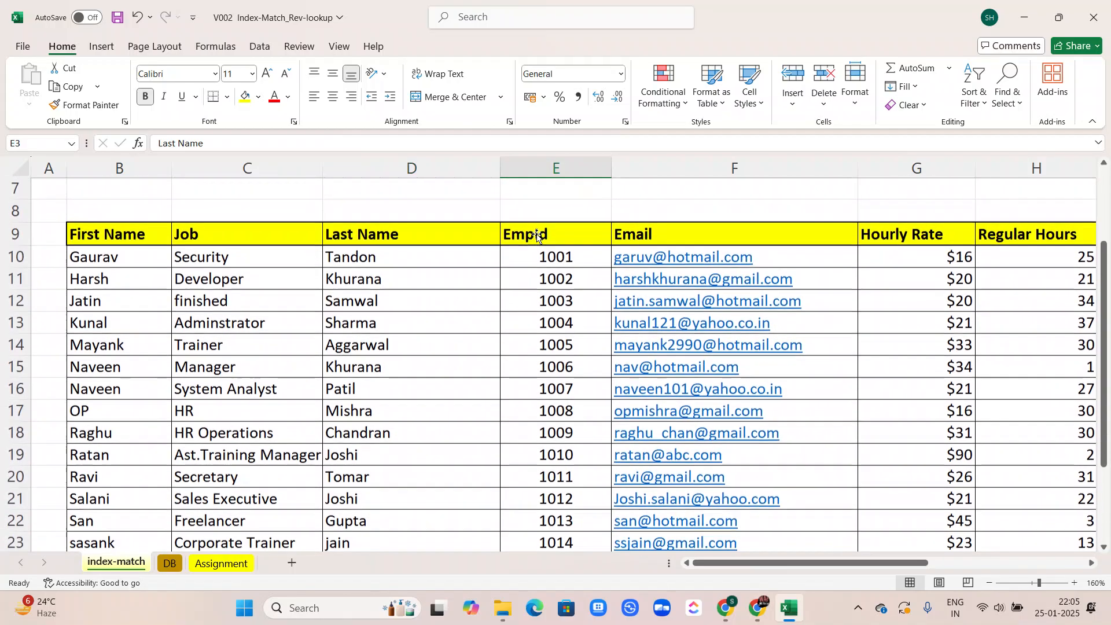
scroll(537, 236, "right", 1)
scroll(537, 236, "left", 1)
scroll(537, 236, "up", 1)
scroll(536, 236, "right", 1)
left_click_drag(533, 235, 541, 497)
scroll(496, 264, "right", 2)
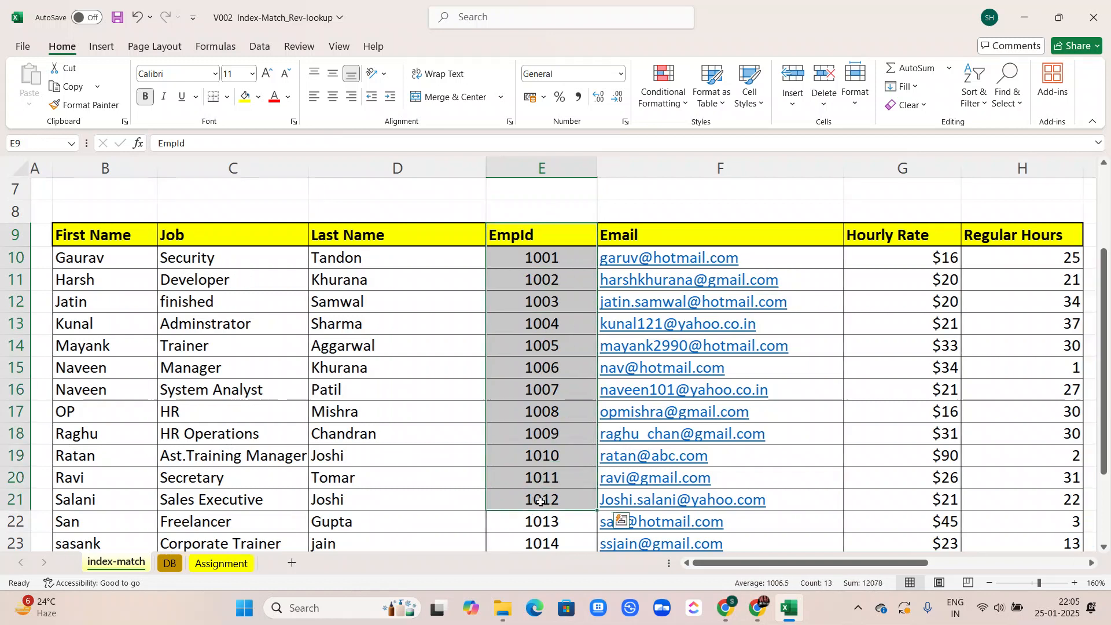
scroll(496, 263, "left", 1)
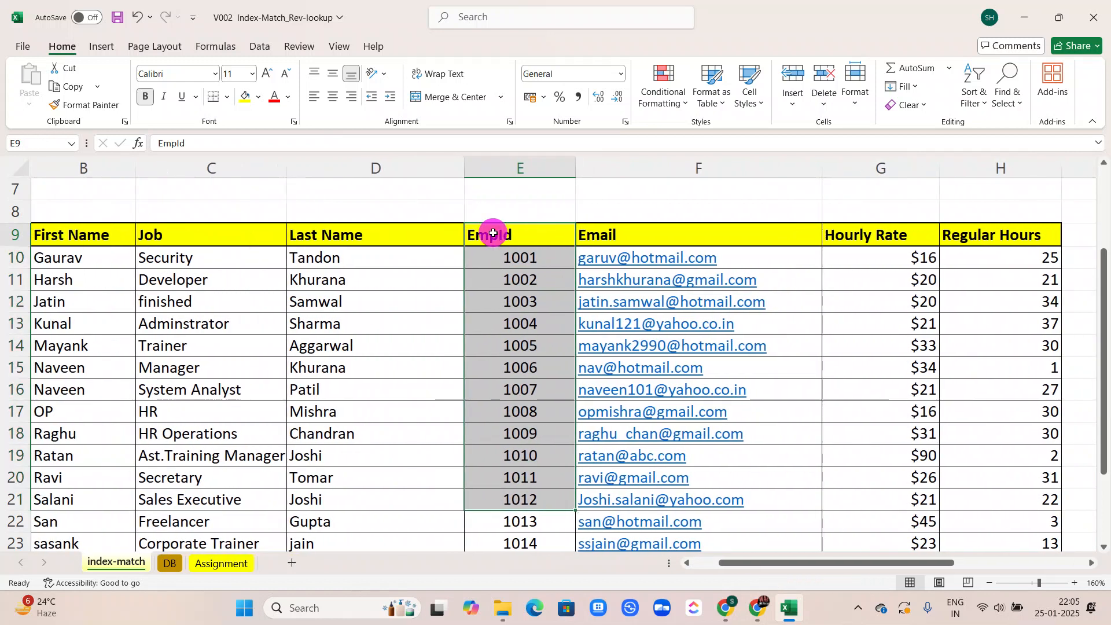
left_click(492, 234)
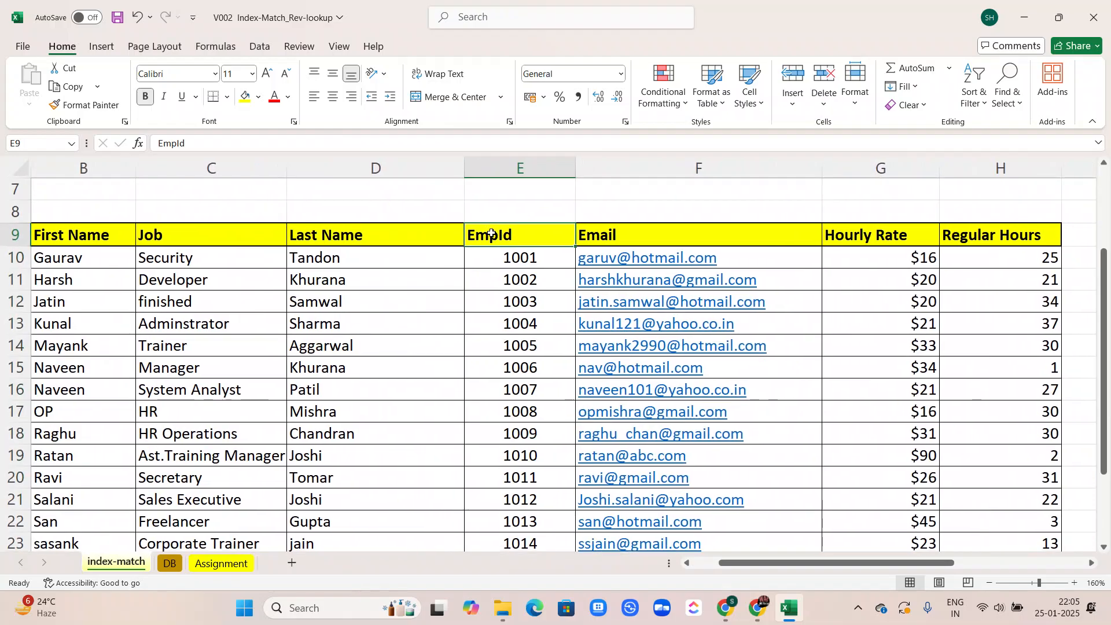
scroll(492, 234, "left", 1)
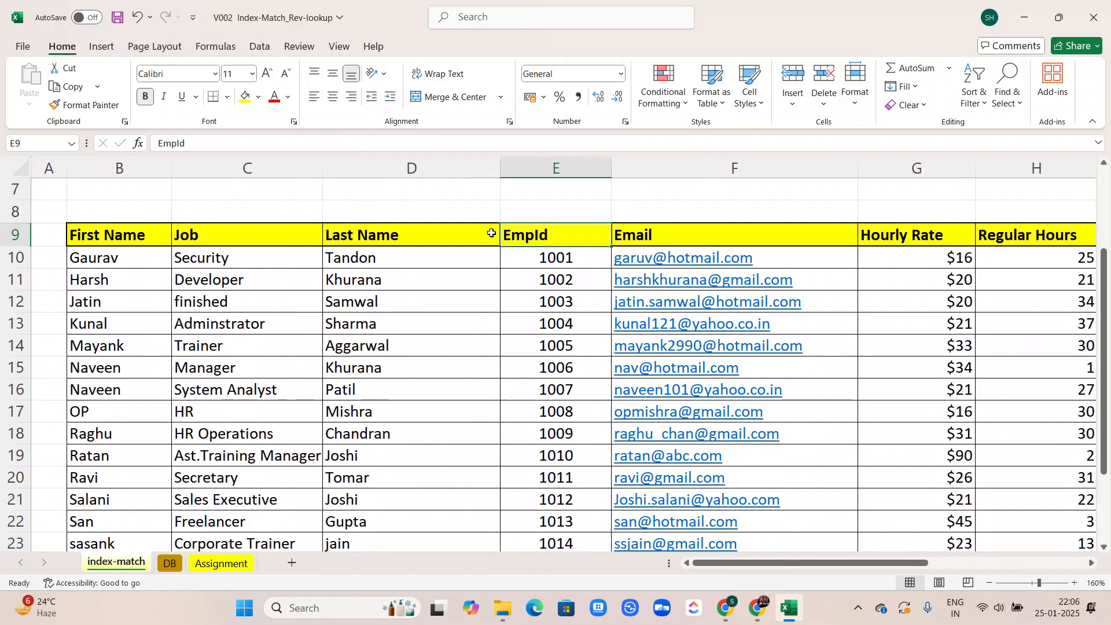
scroll(491, 233, "up", 2)
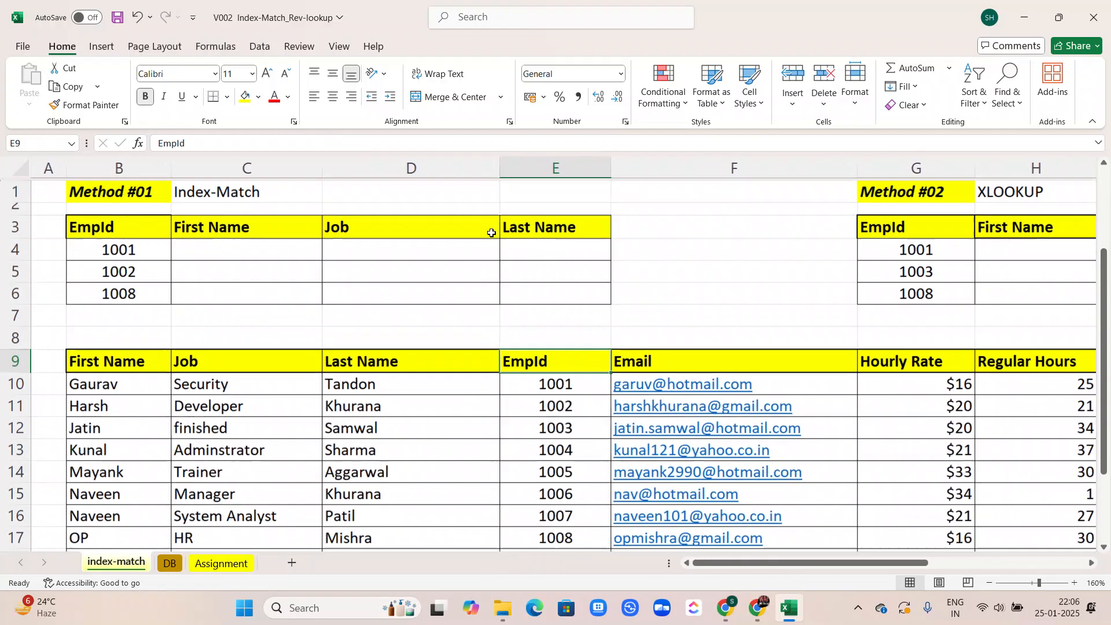
Begin an INDEX formula in C4 with the whole employee table as its absolute array, $B$9:$H$28
left_click(282, 246)
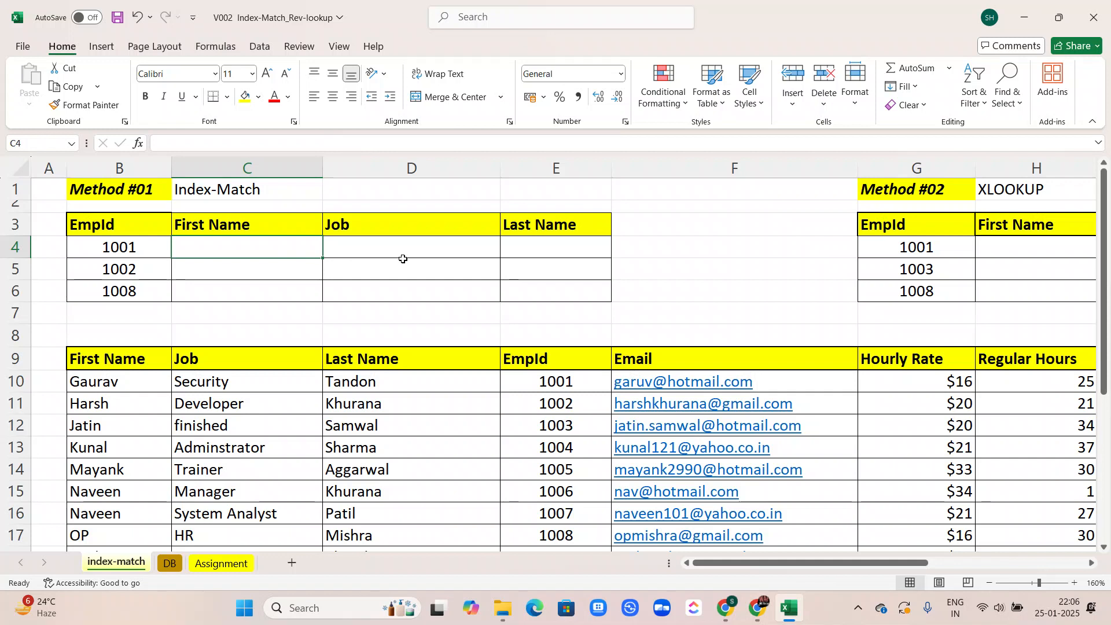
type("=")
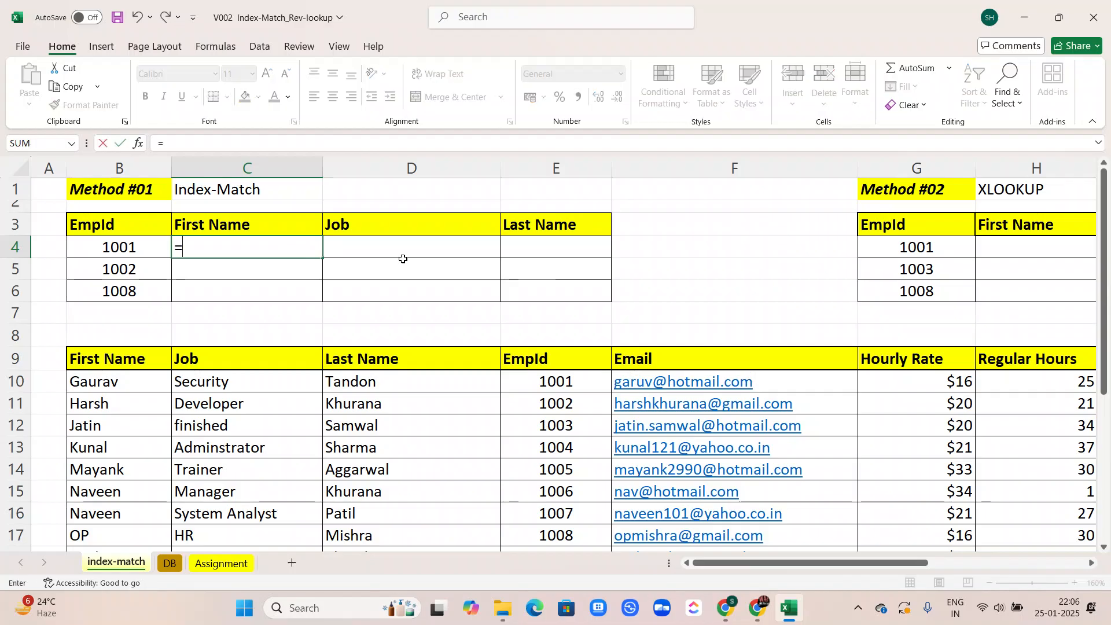
type("in")
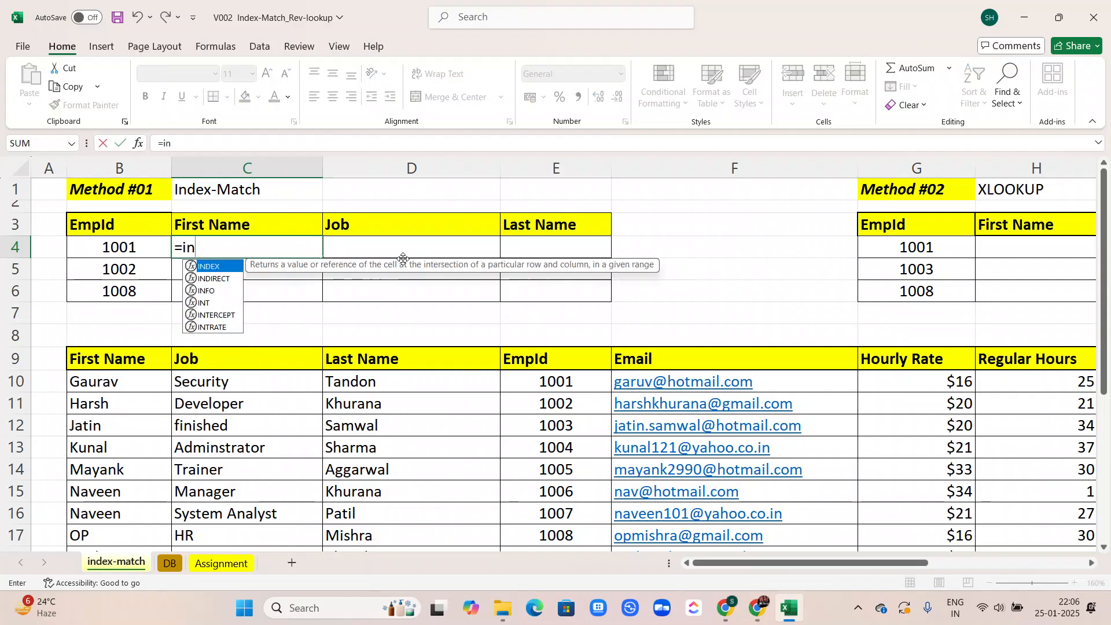
key("Tab")
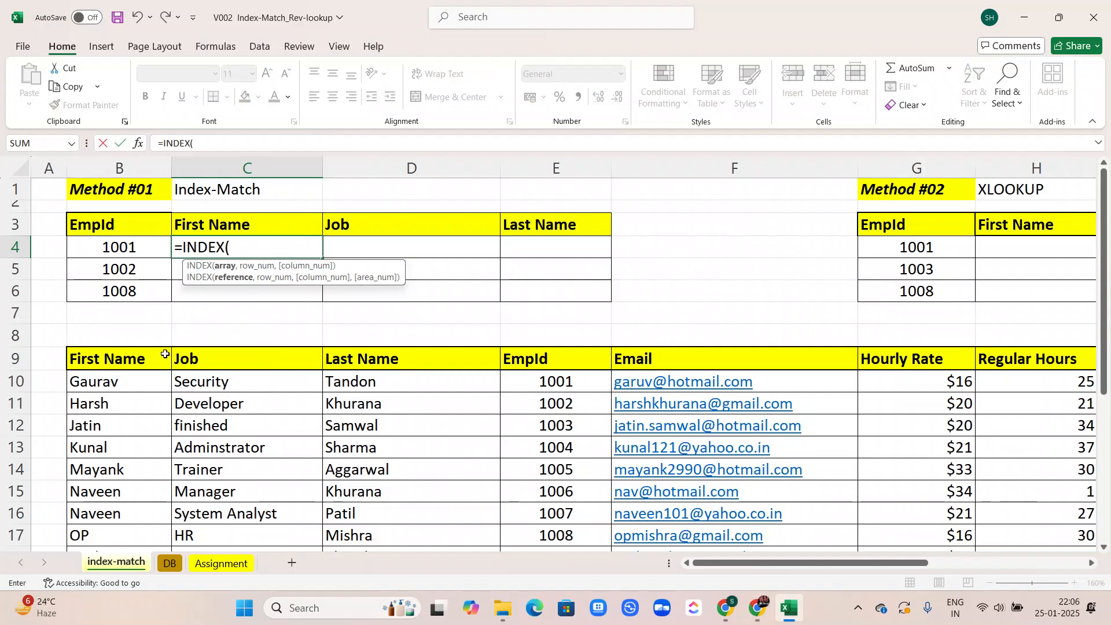
left_click(127, 356)
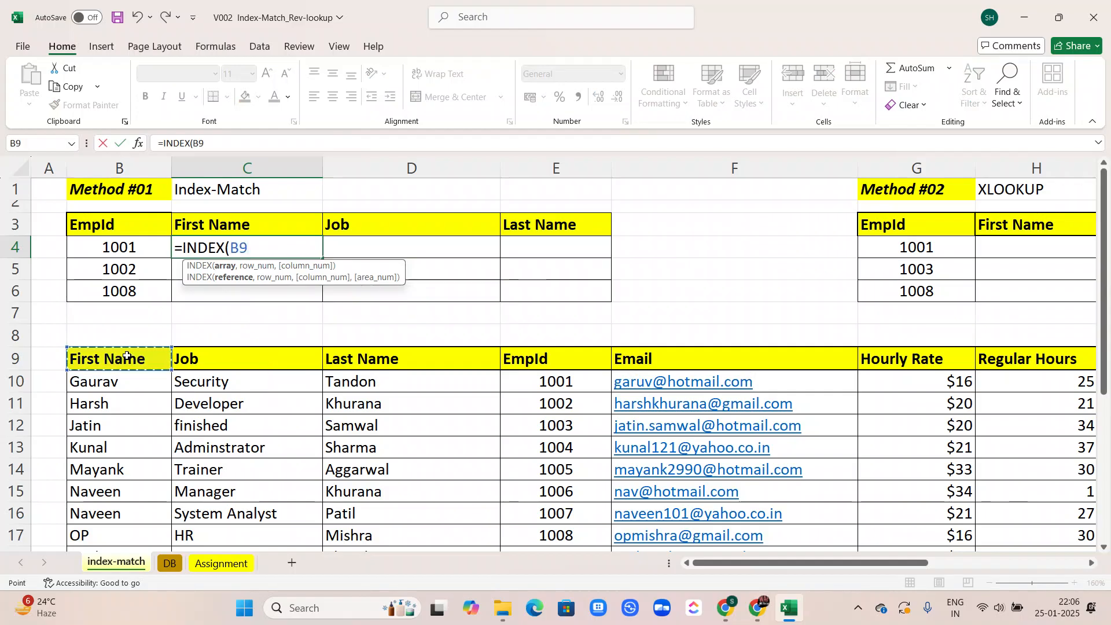
key("ctrl+shift+End")
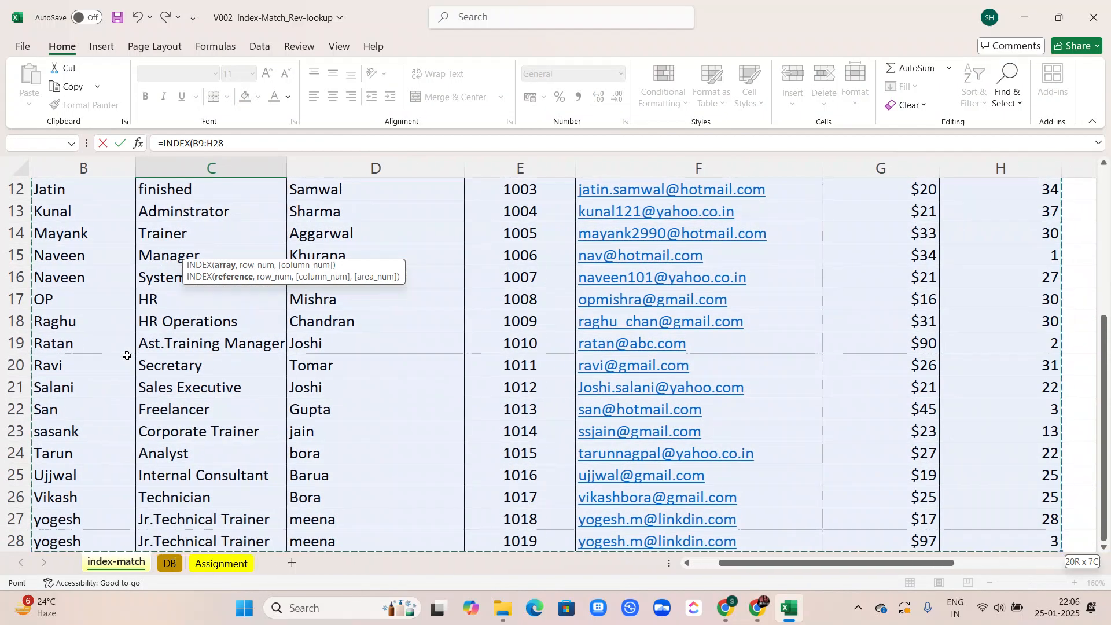
key("F4")
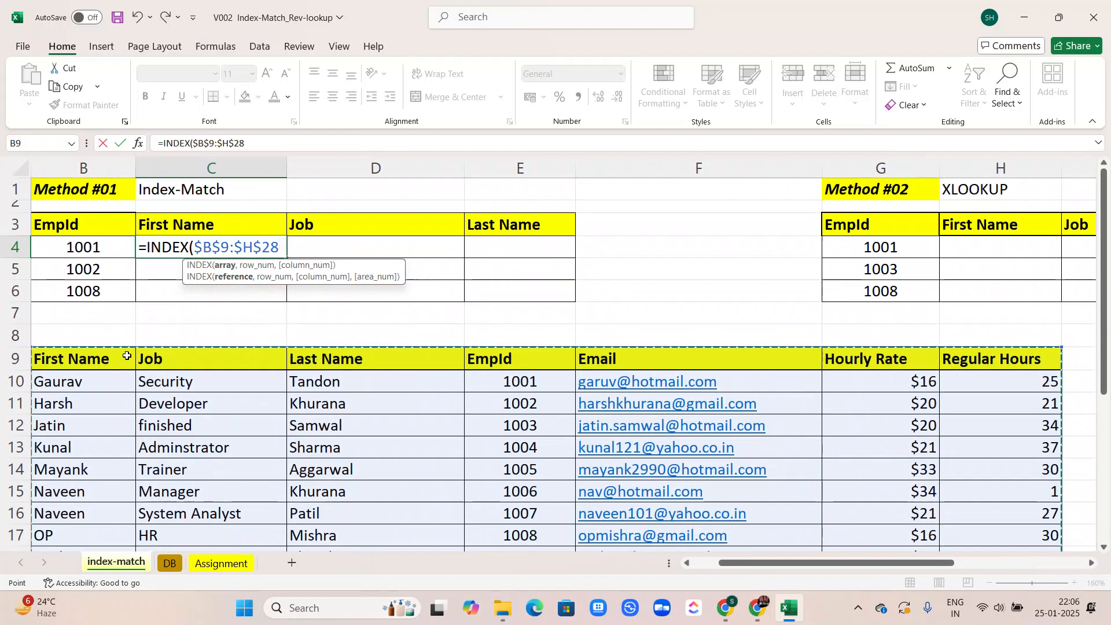
type(",")
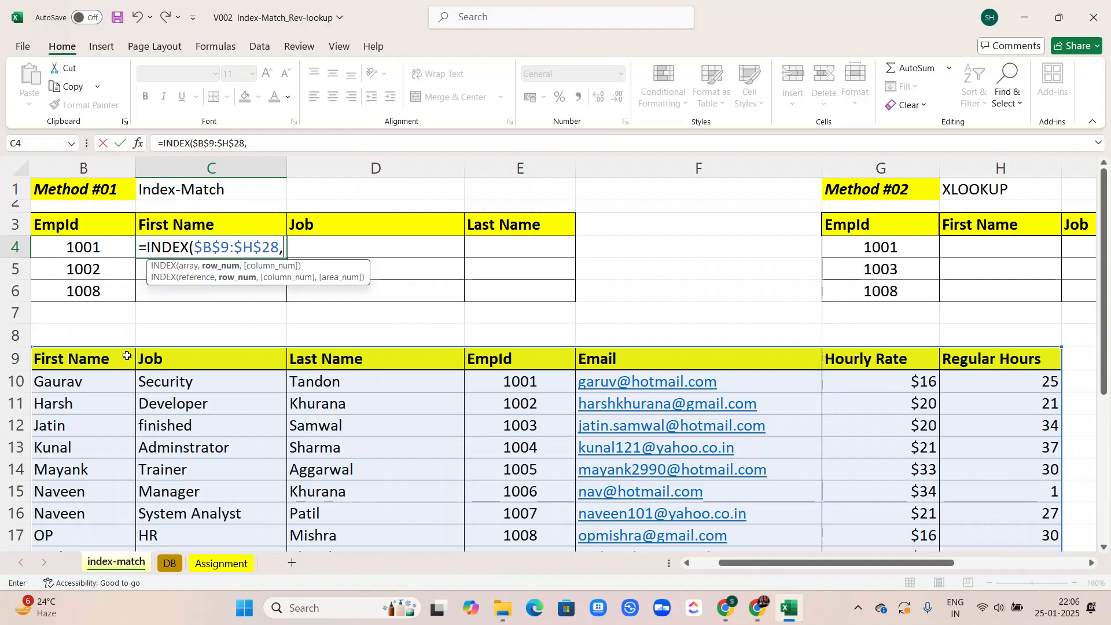
Nest a MATCH function as the row number, using B4 with its column locked ($B4) as the lookup value
type("ma")
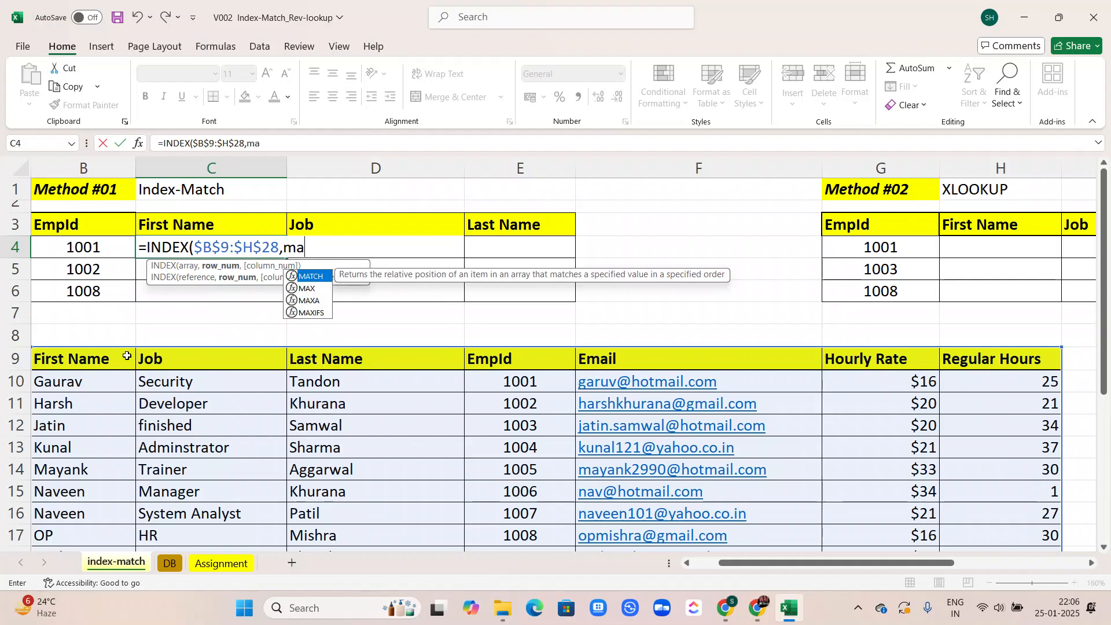
key("Tab")
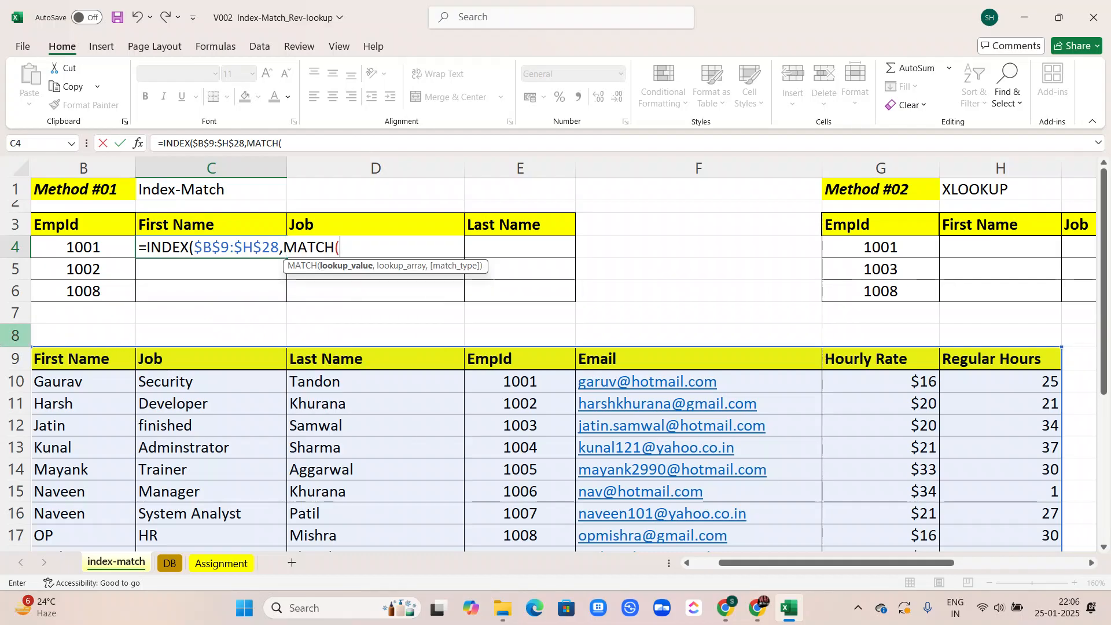
left_click(87, 248)
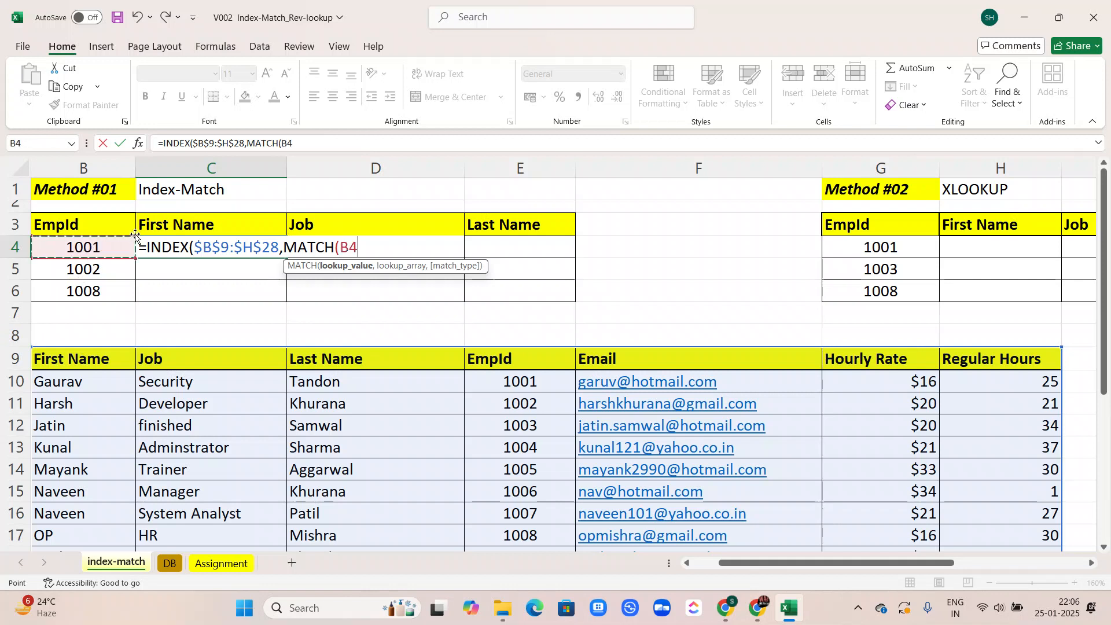
left_click(283, 143)
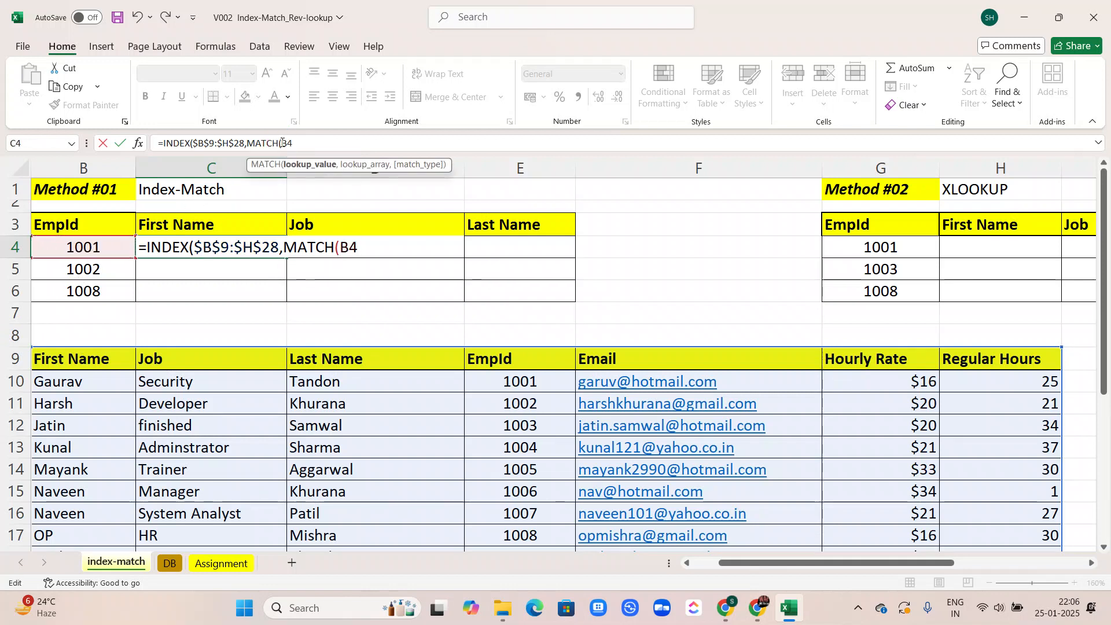
key("F4")
key("F4")
key("F4")
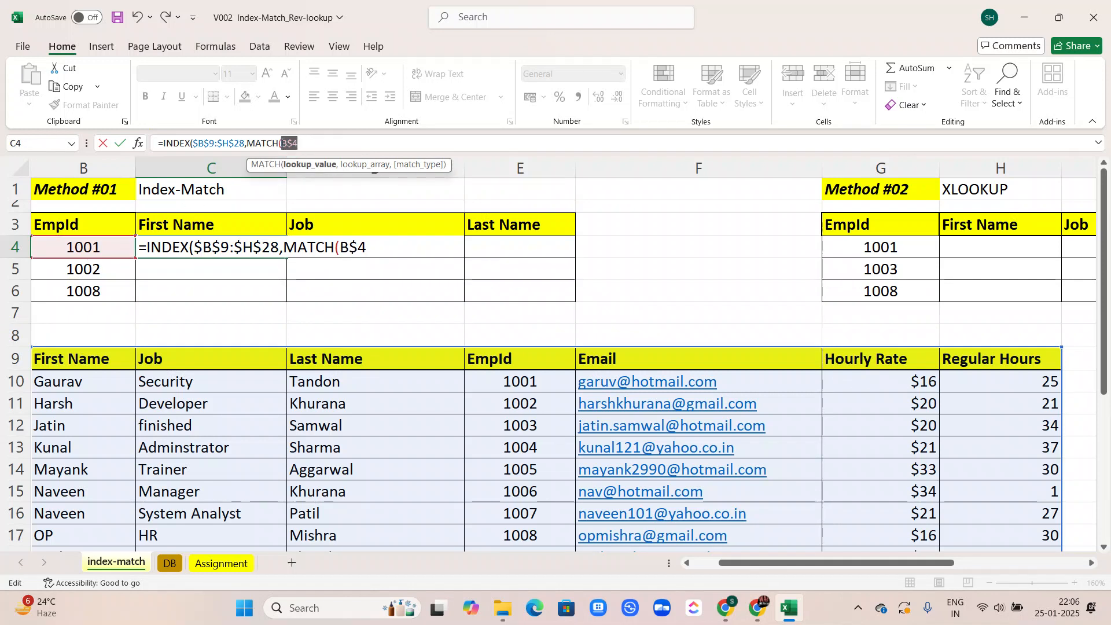
left_click(302, 142)
type(",")
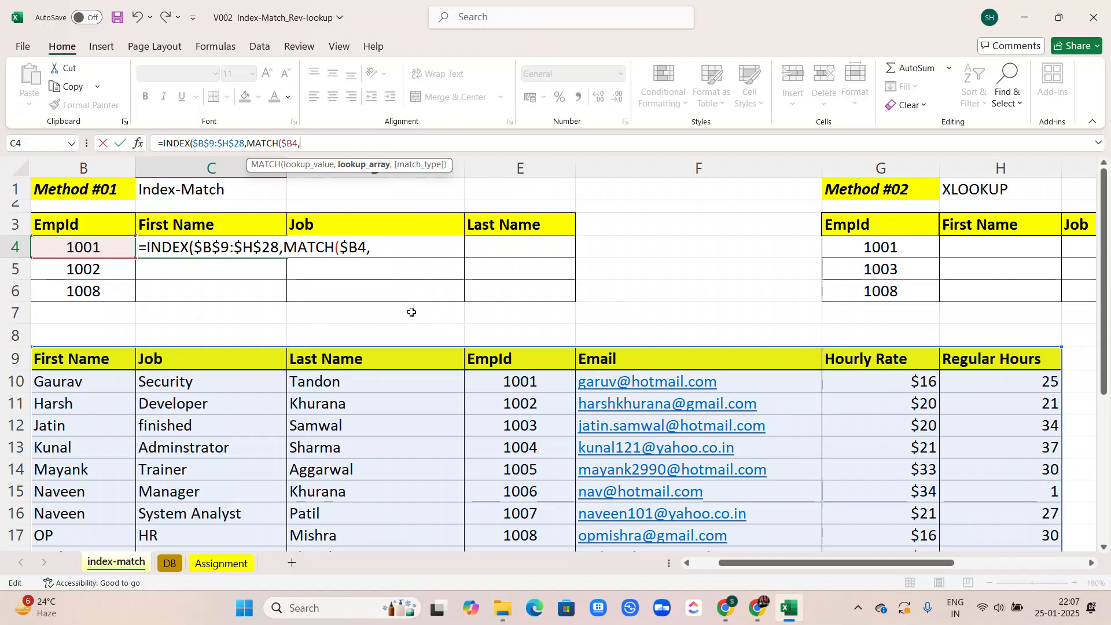
Set the MATCH lookup array to the absolute EmpId range $E$9:$E$28 with exact match 0, and close the function
left_click(493, 360)
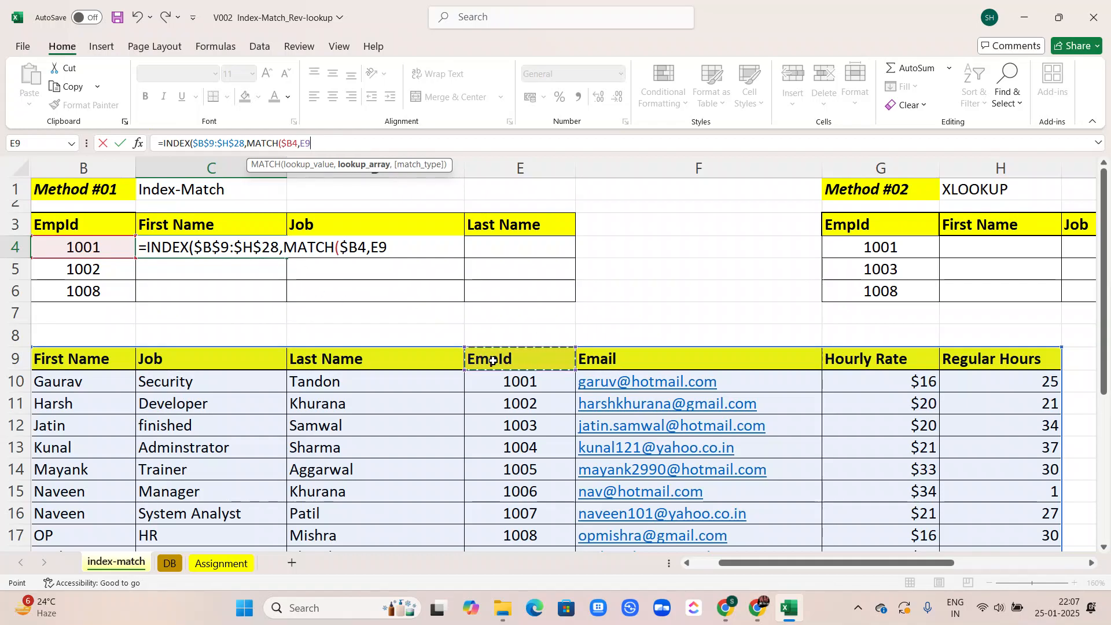
key("ctrl+shift+Down")
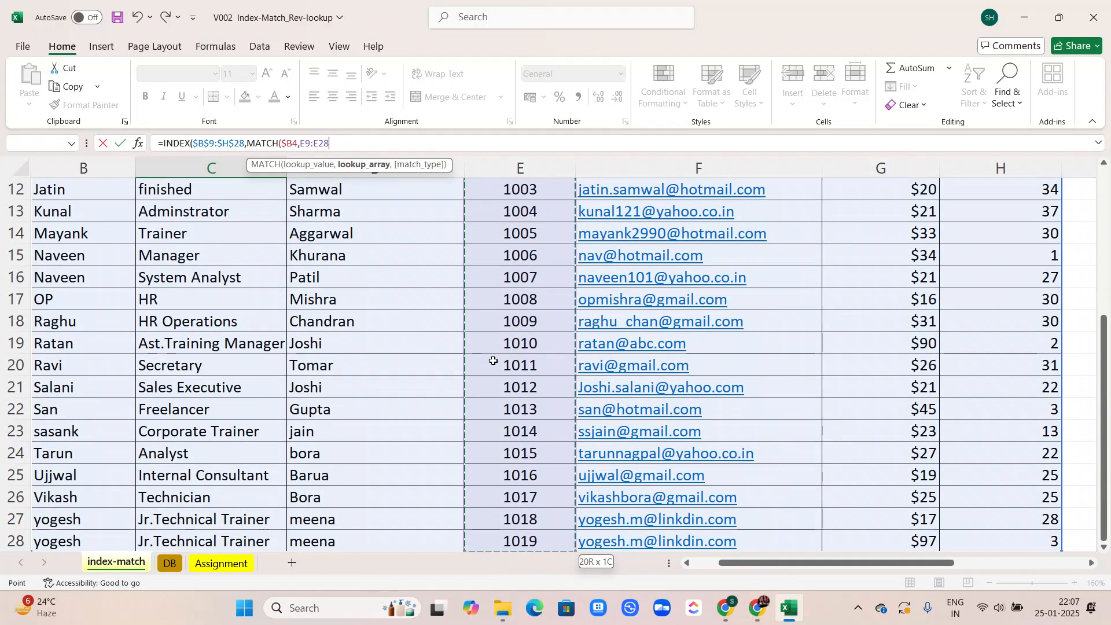
key("F4")
type(",,")
key("BackSpace")
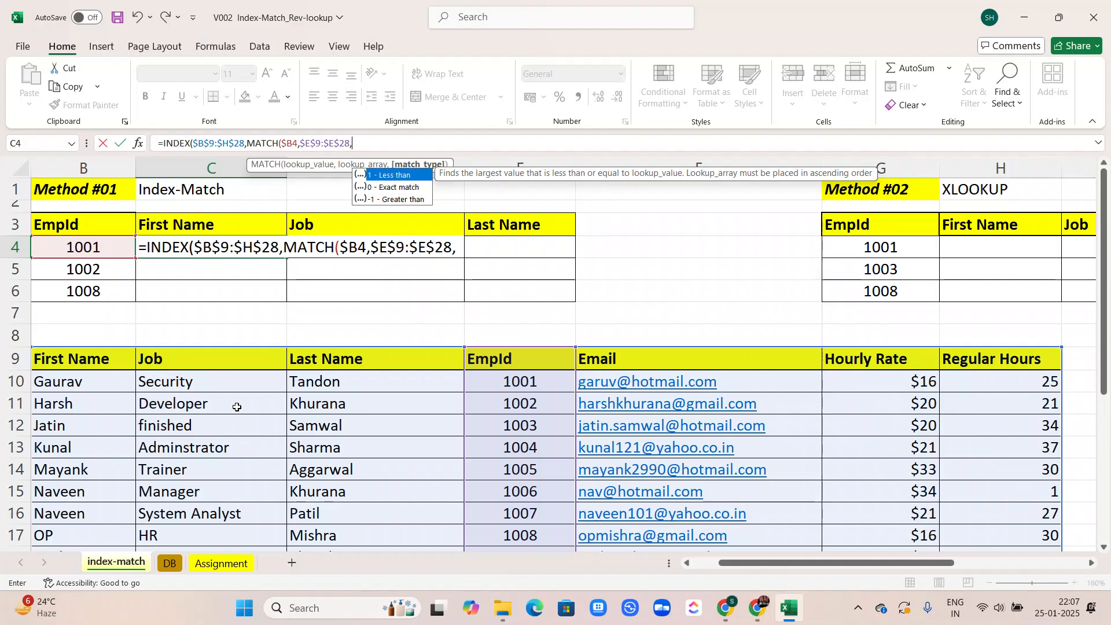
type("0")
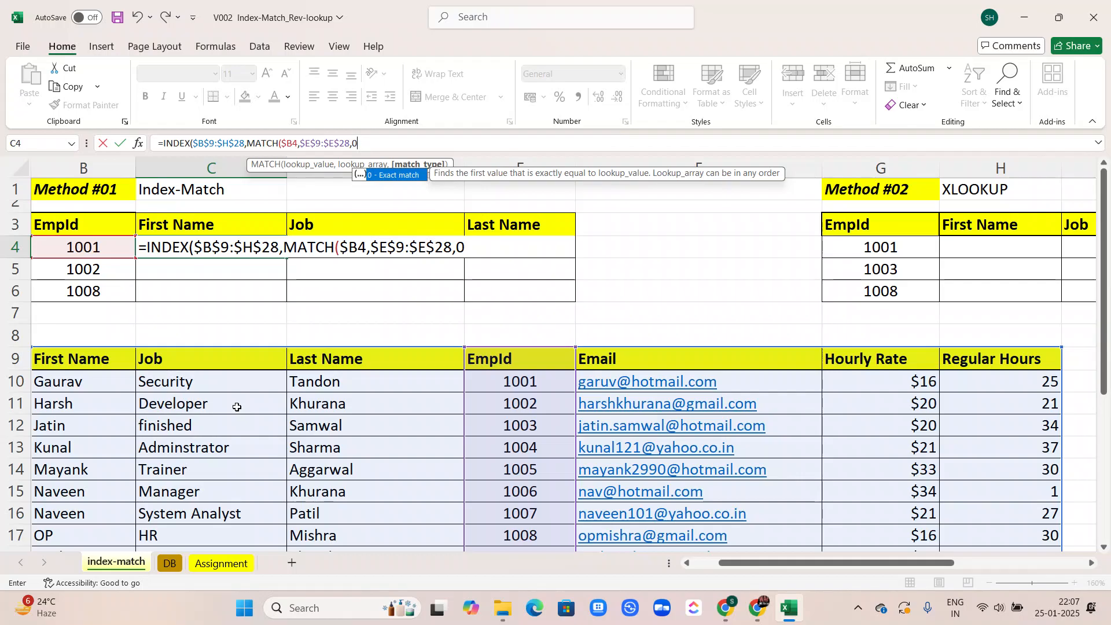
type(")")
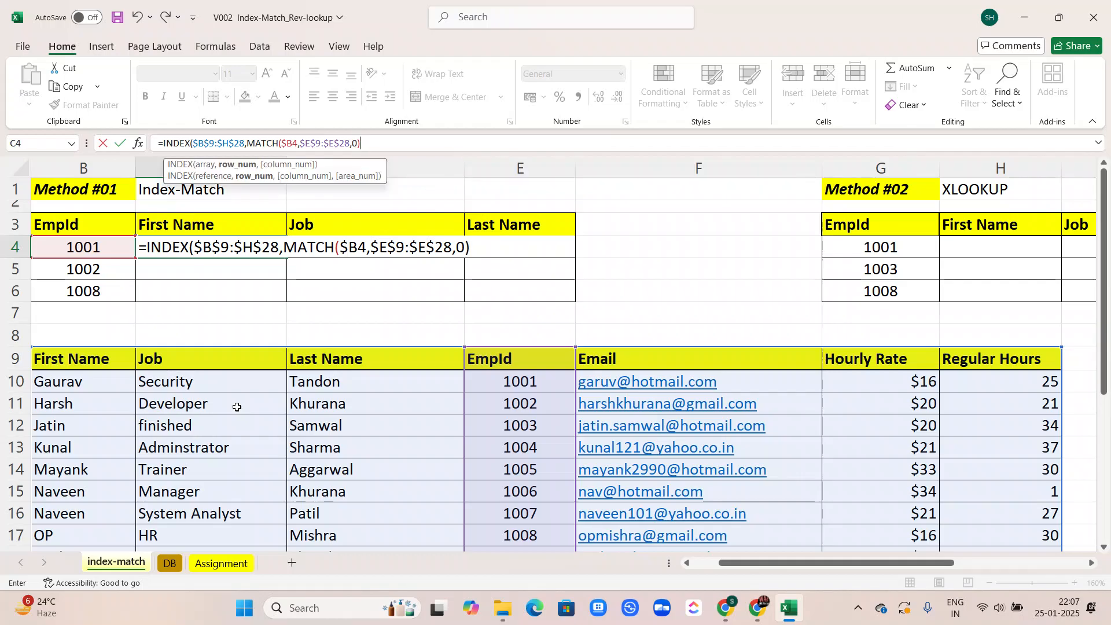
Give INDEX column number 1 for First Name and complete the formula in C4
type(",")
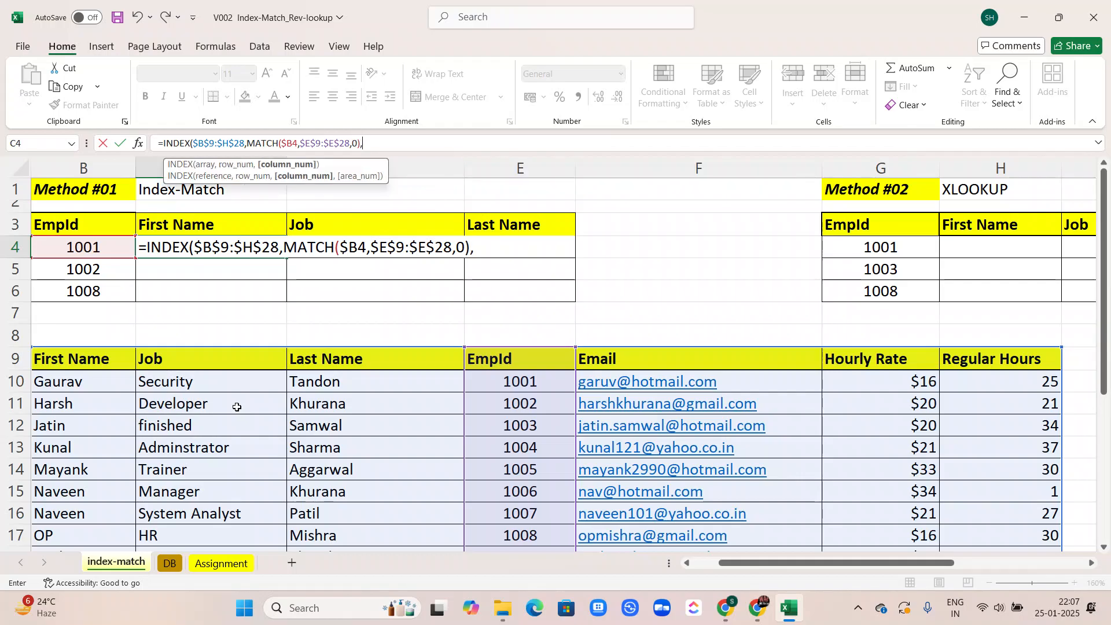
scroll(217, 433, "left", 2)
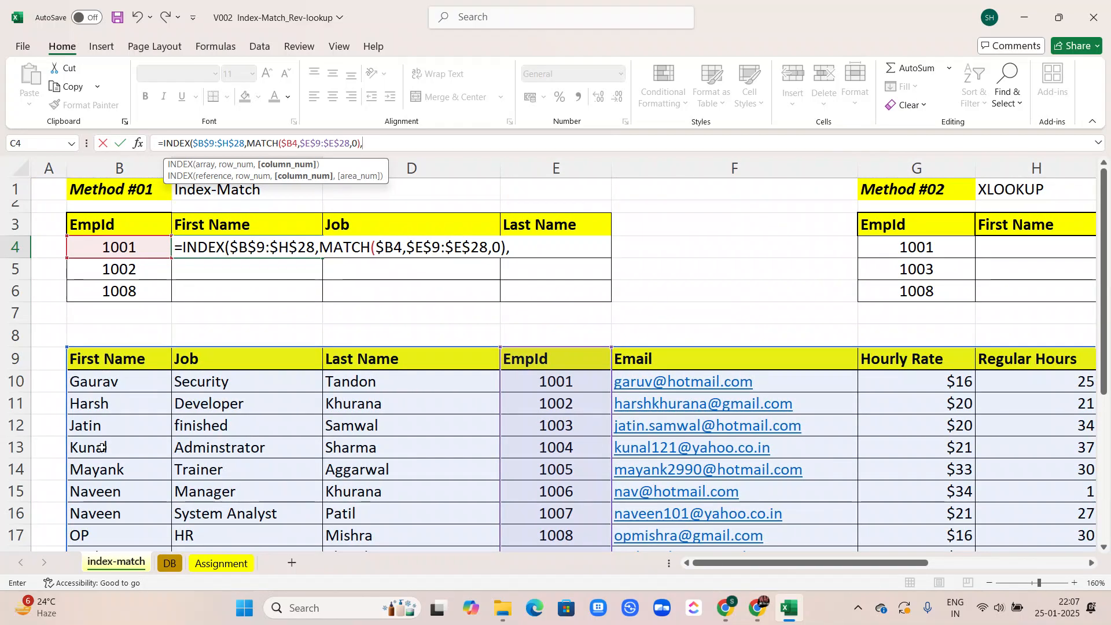
type("1")
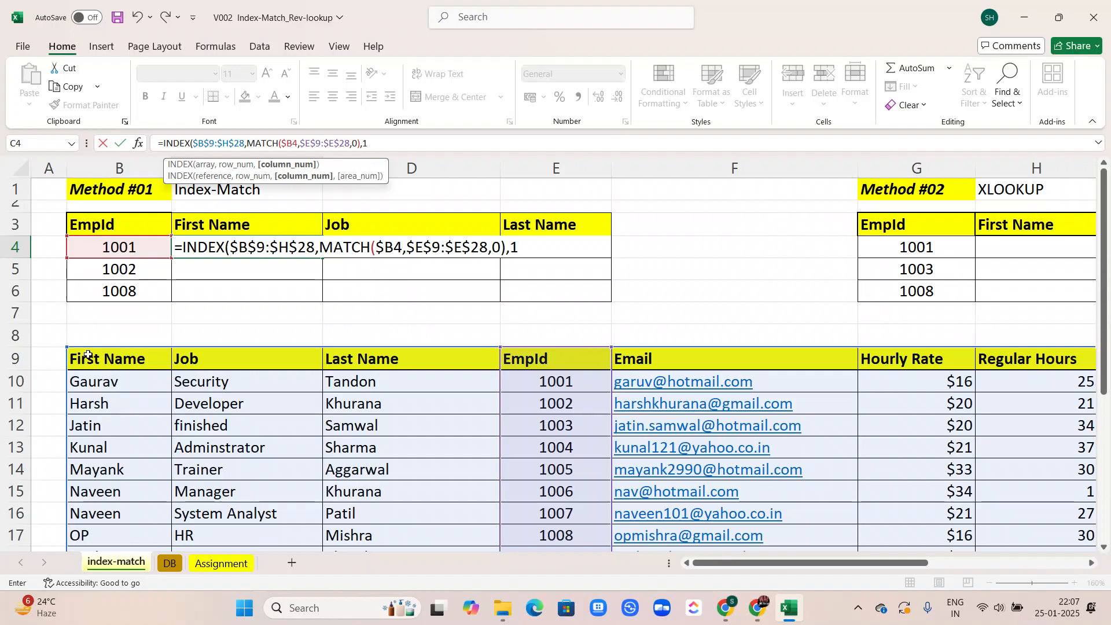
key("Return")
key("Return")
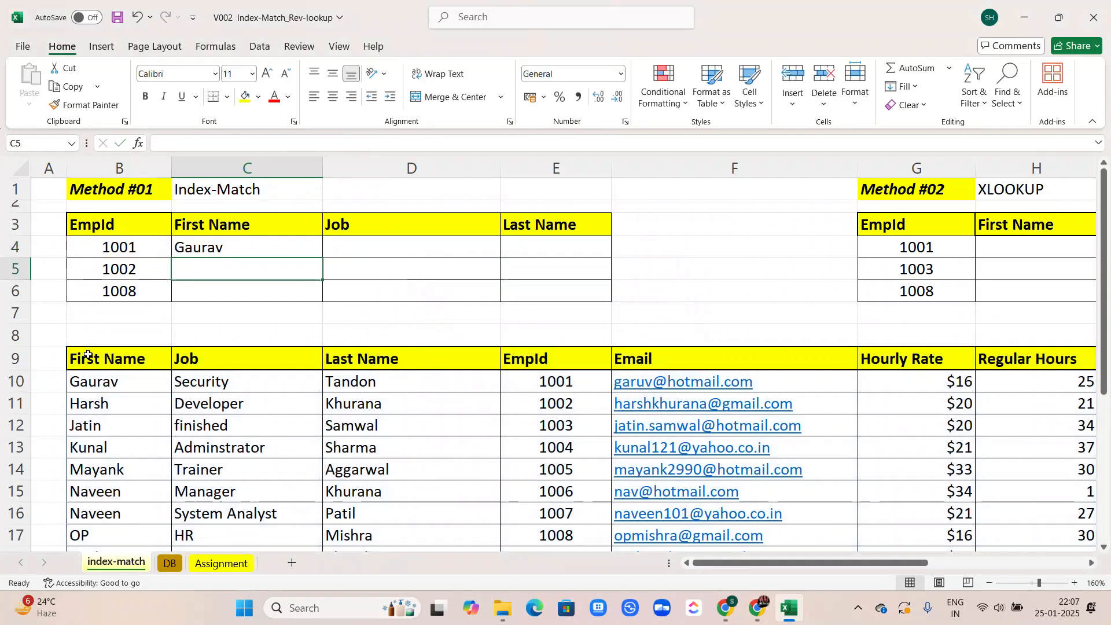
Fill the C4 formula down through C6 and across row 4 to the Job and Last Name columns
left_click(239, 246)
double_click(323, 259)
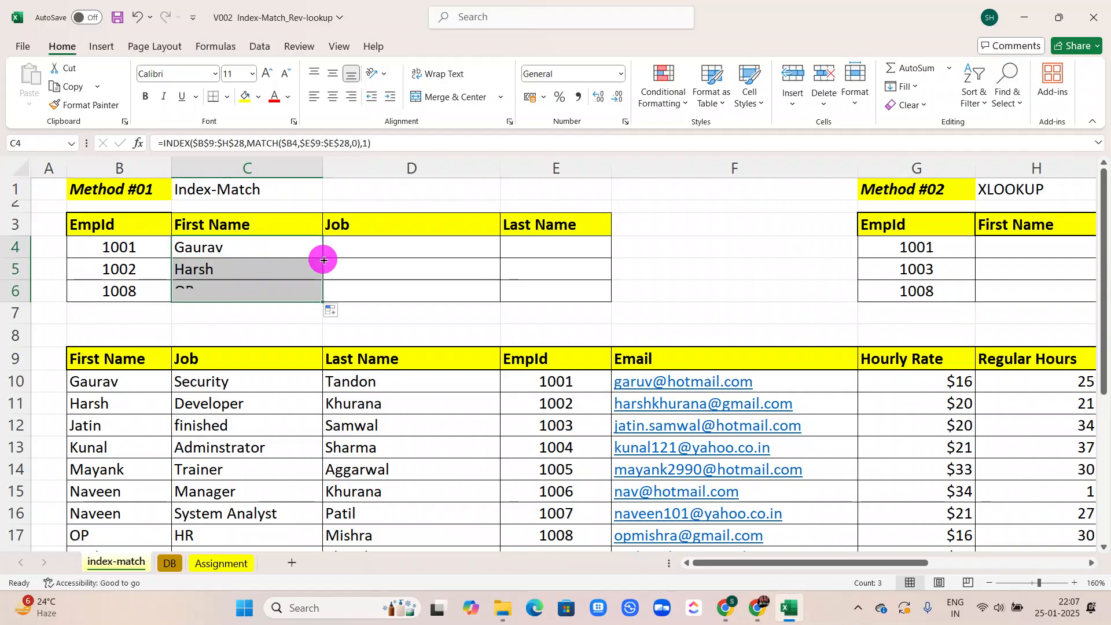
left_click(293, 248)
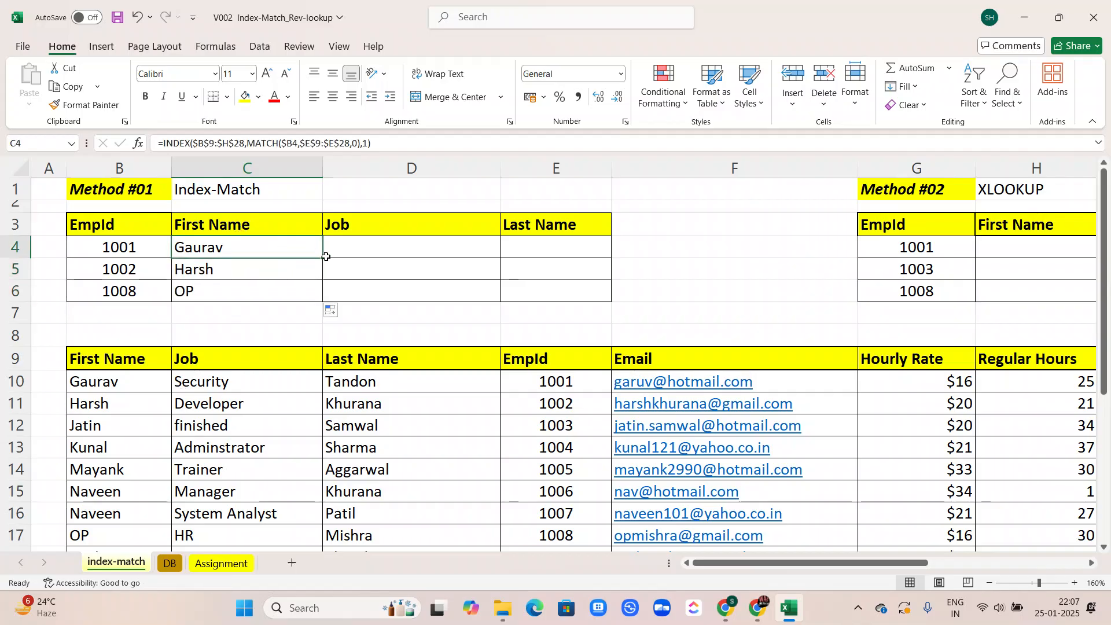
left_click_drag(323, 259, 566, 261)
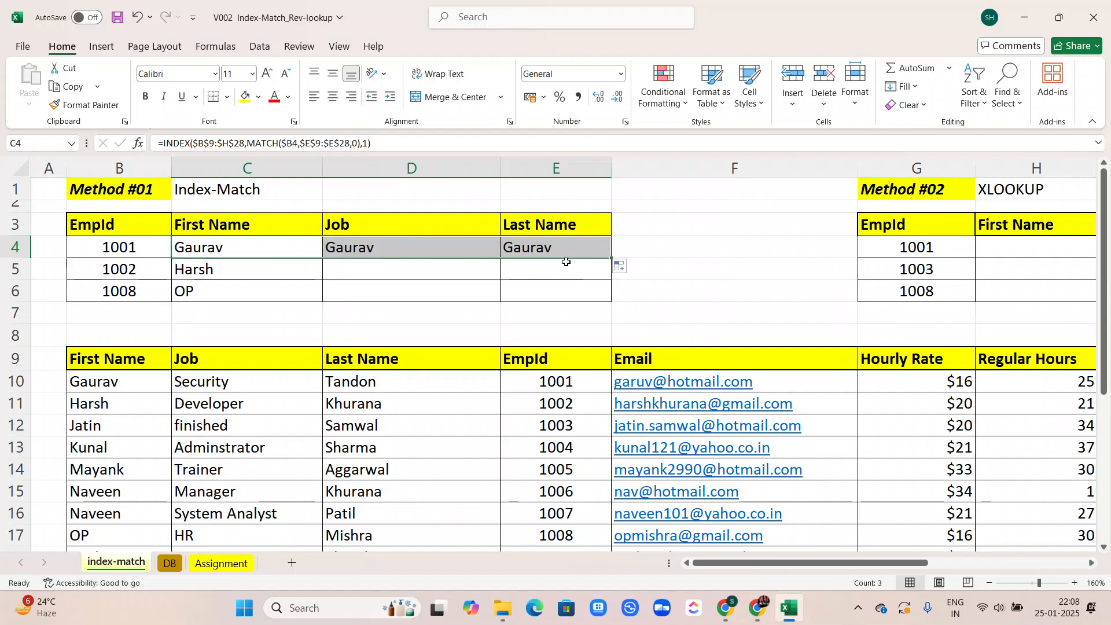
Change the INDEX column number in the D4 Job formula to 2 and fill the formula down through D6
left_click(359, 253)
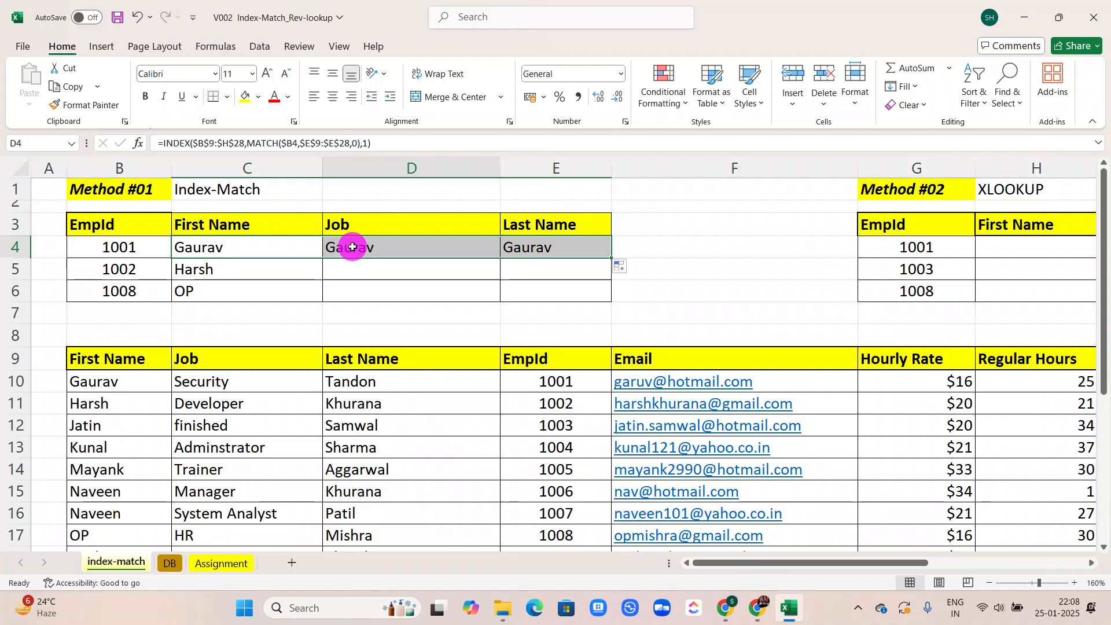
left_click(368, 143)
key("BackSpace")
type("3")
key("BackSpace")
type("2")
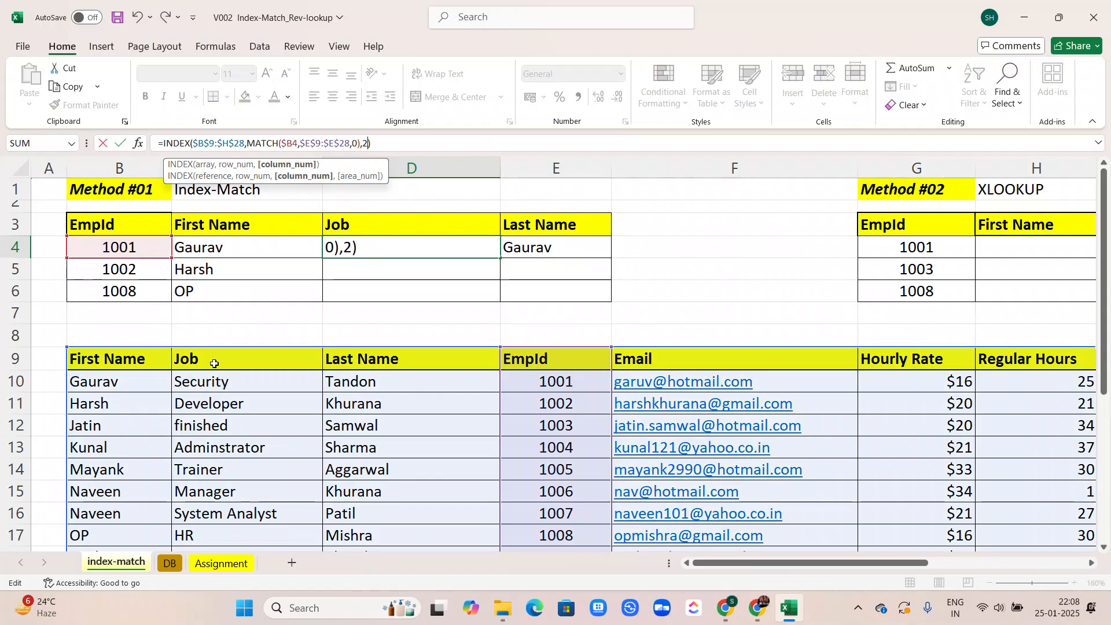
key("Return")
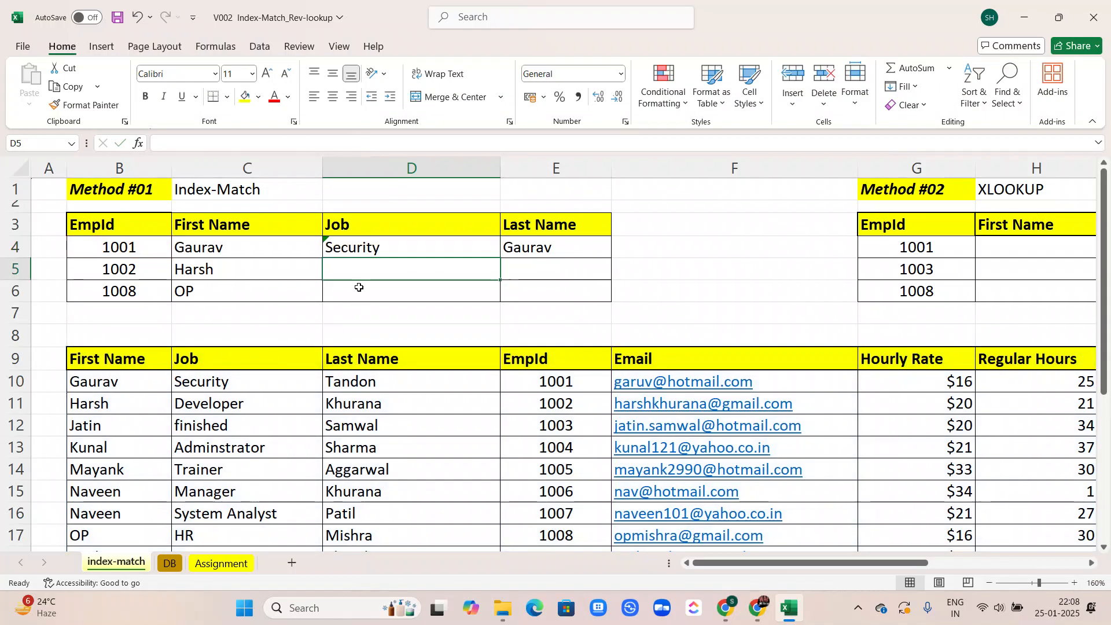
left_click(348, 248)
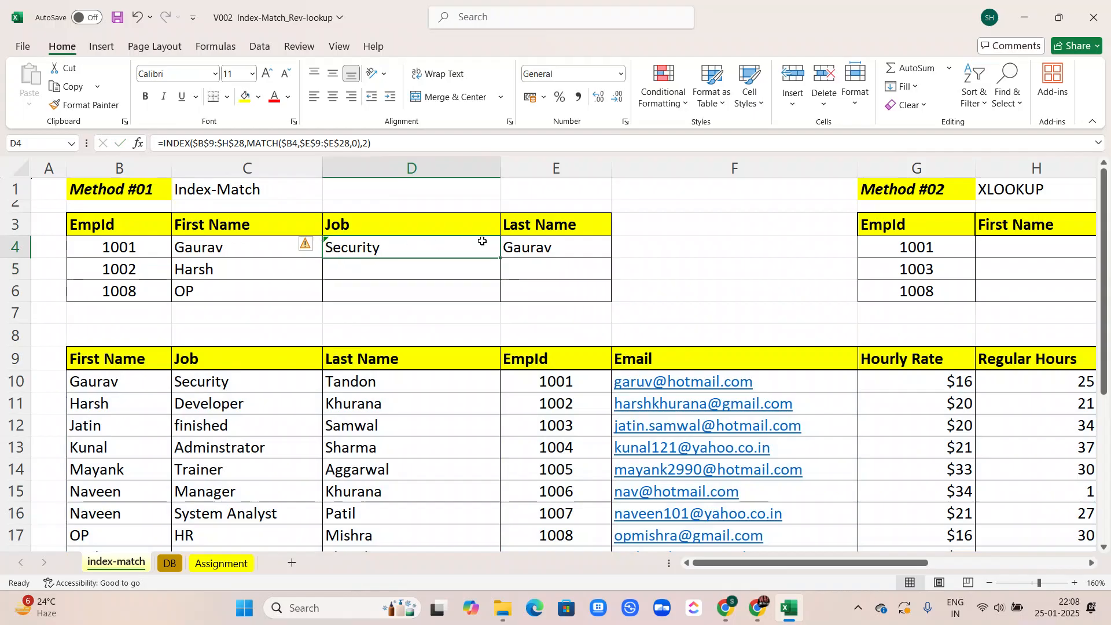
left_click_drag(500, 259, 503, 259)
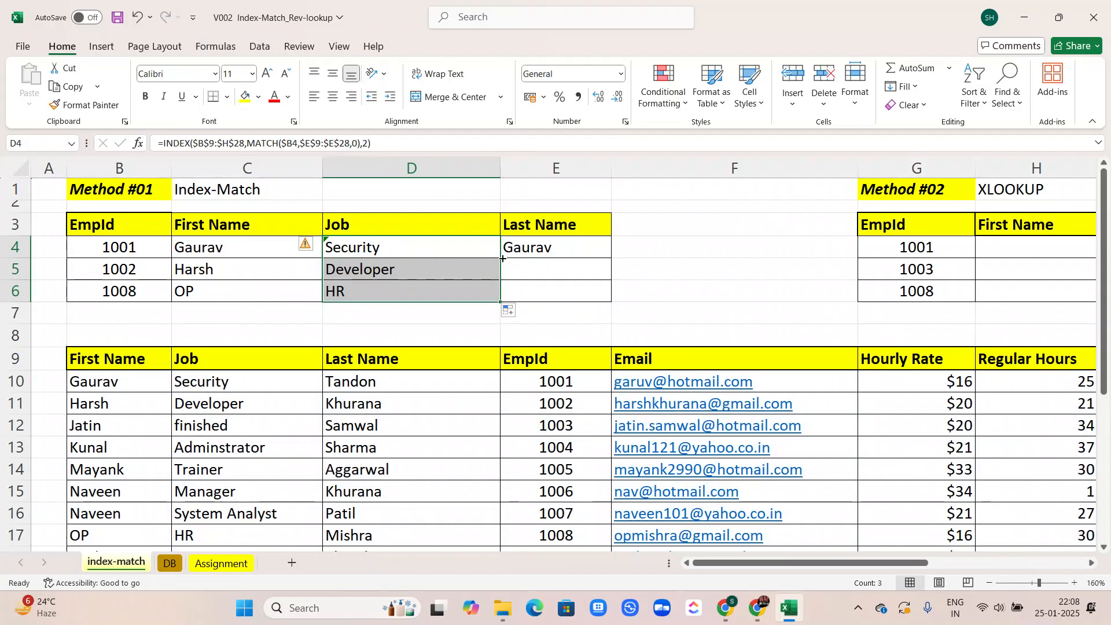
Change the INDEX column number in the E4 Last Name formula to 3 and fill the formula down through E6
double_click(530, 246)
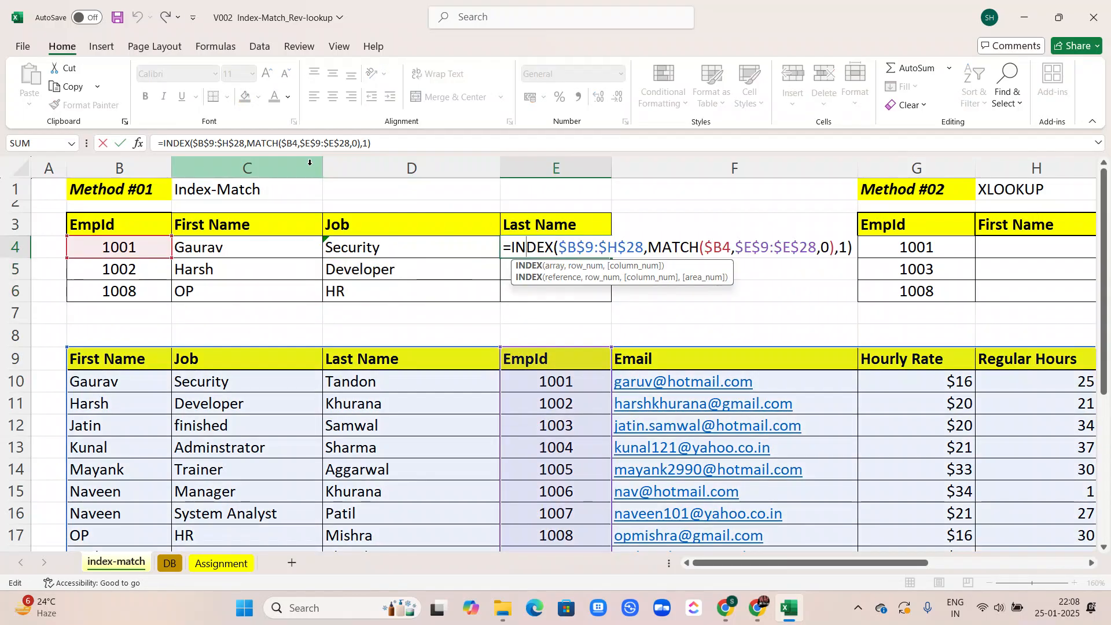
left_click(369, 142)
key("BackSpace")
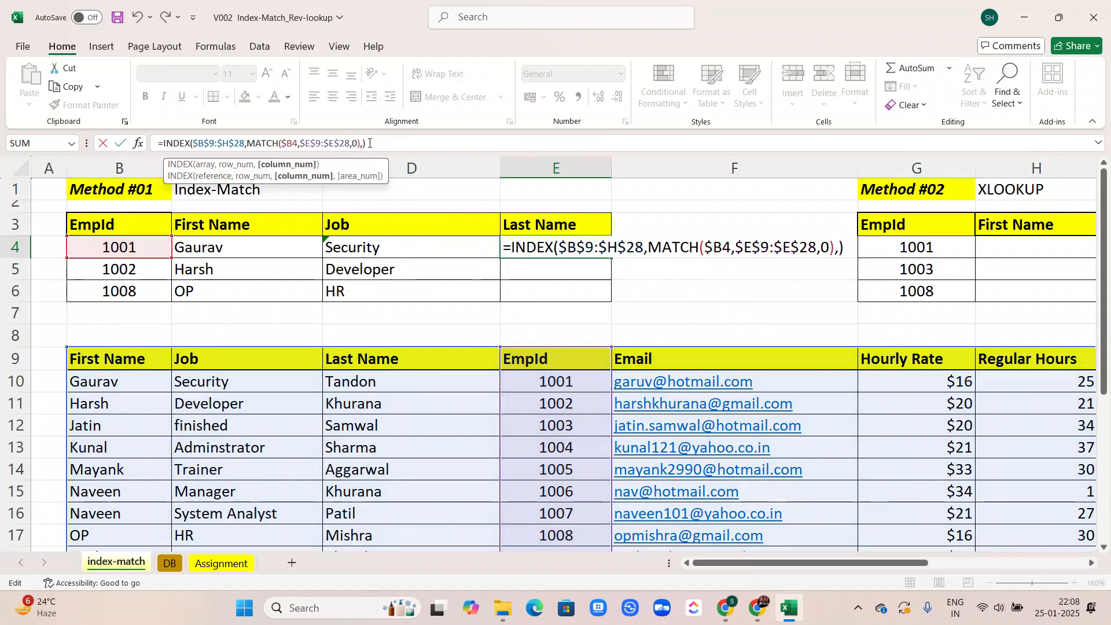
type("3")
key("Return")
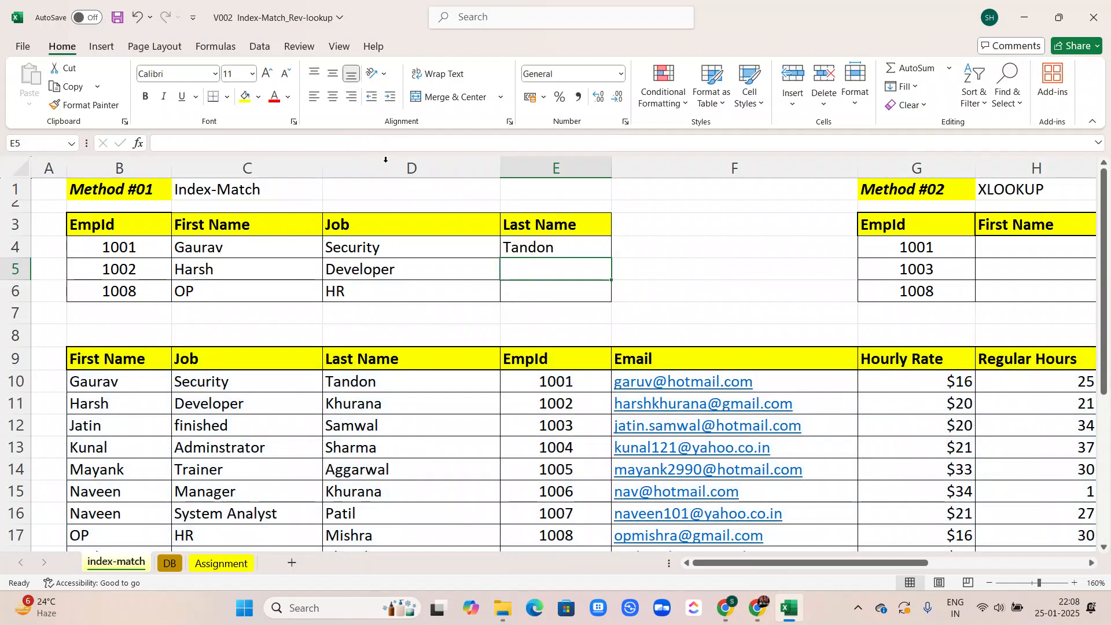
left_click(520, 247)
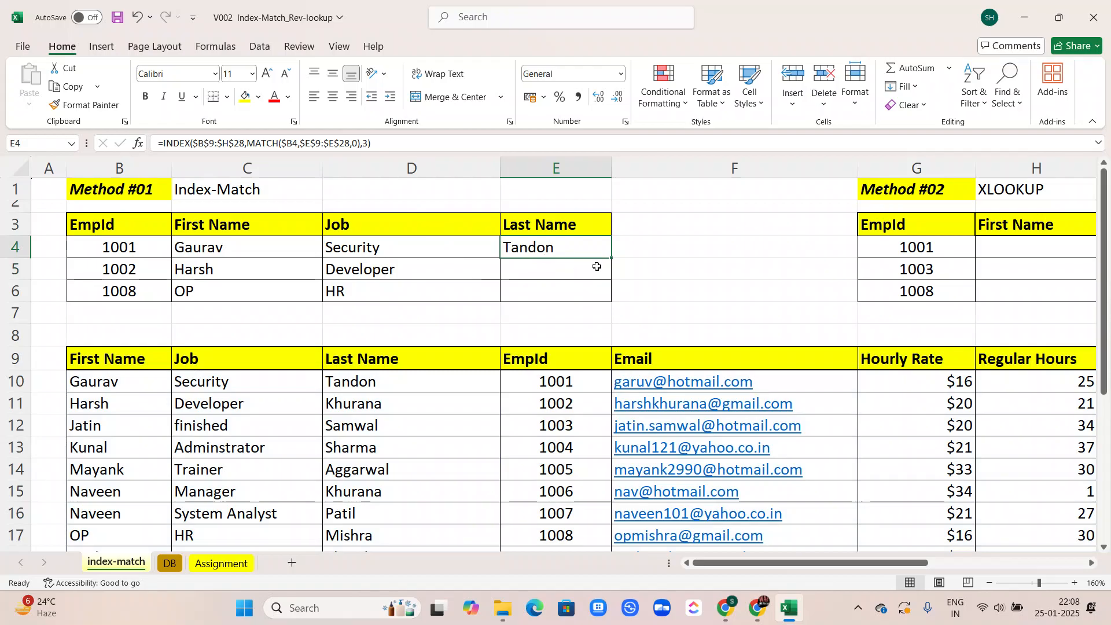
double_click(611, 255)
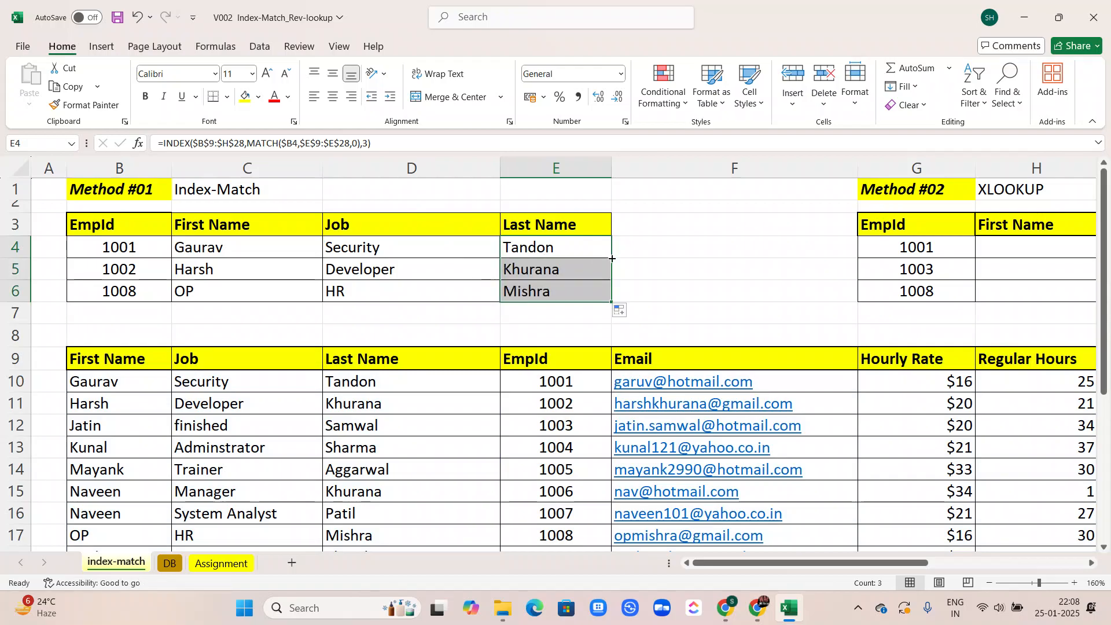
Examine the Method #02 XLOOKUP table and its EmpId, First Name, Job and Last Name columns
scroll(426, 275, "down", 1)
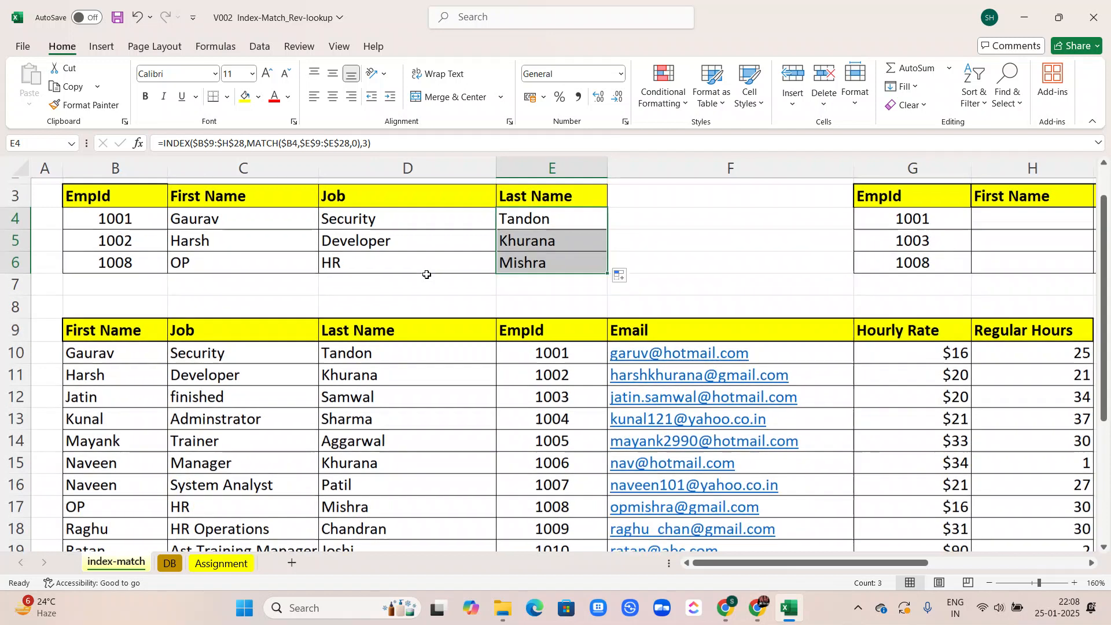
scroll(426, 275, "up", 1)
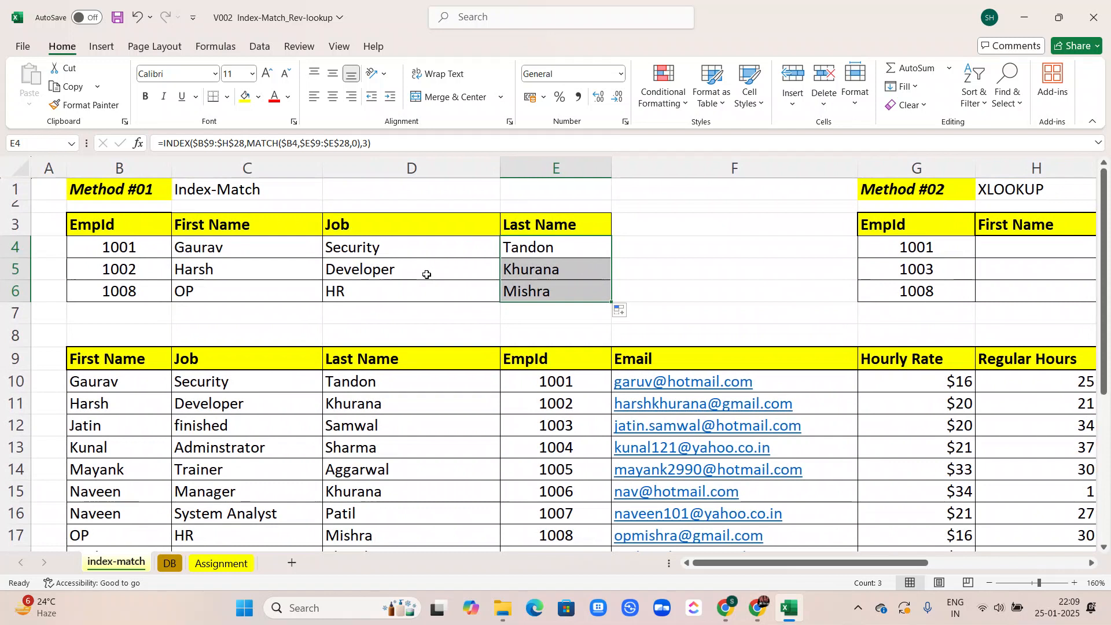
scroll(426, 274, "right", 1)
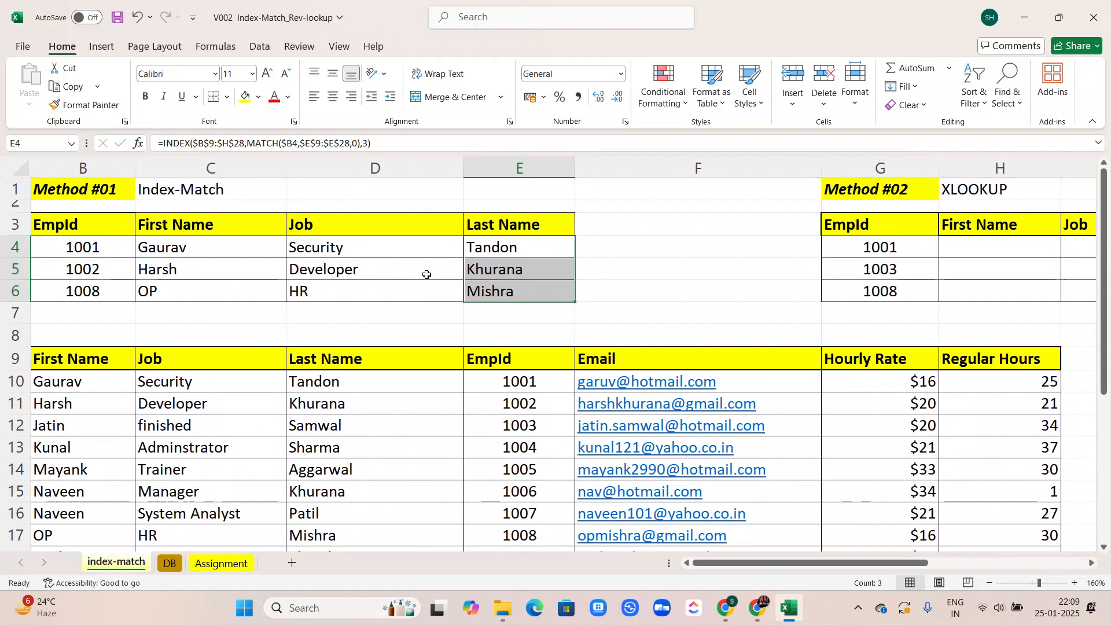
scroll(426, 274, "right", 1)
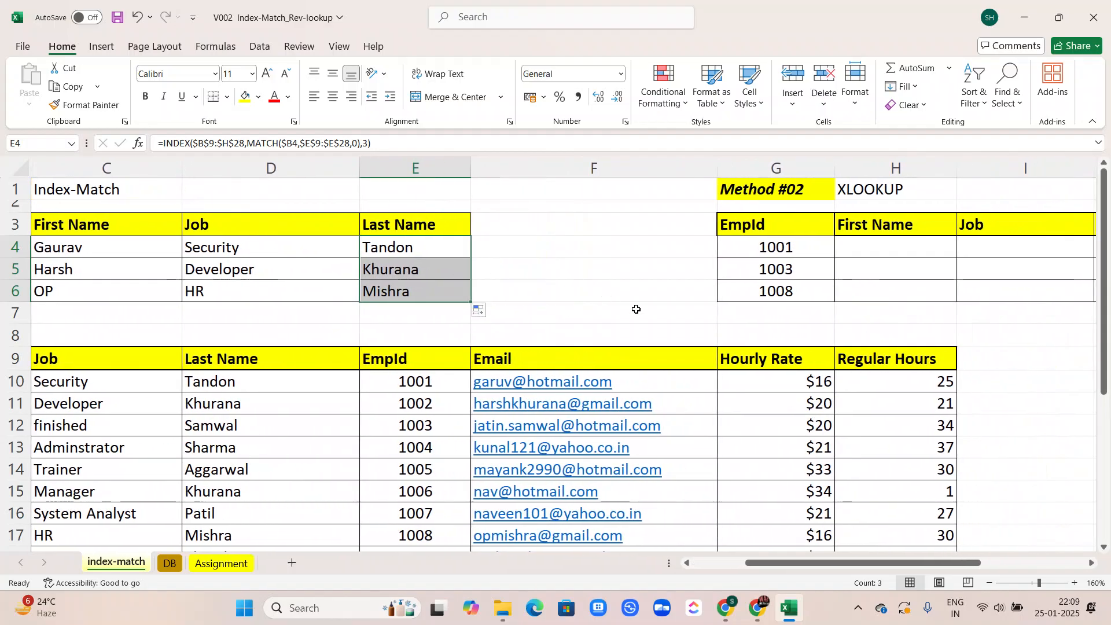
left_click(848, 249)
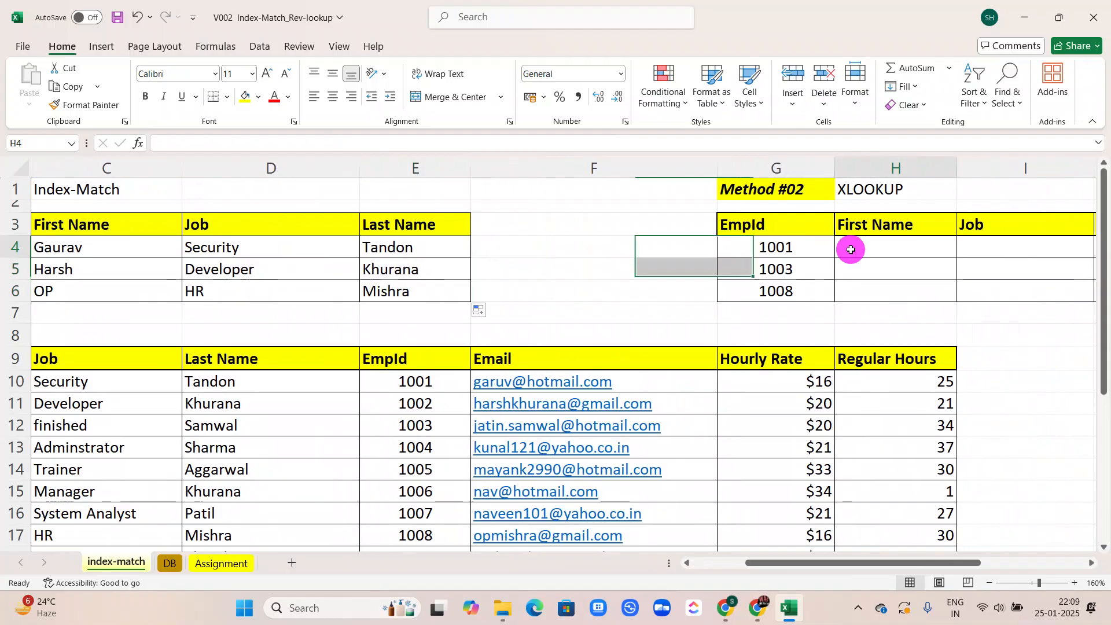
scroll(850, 250, "right", 2)
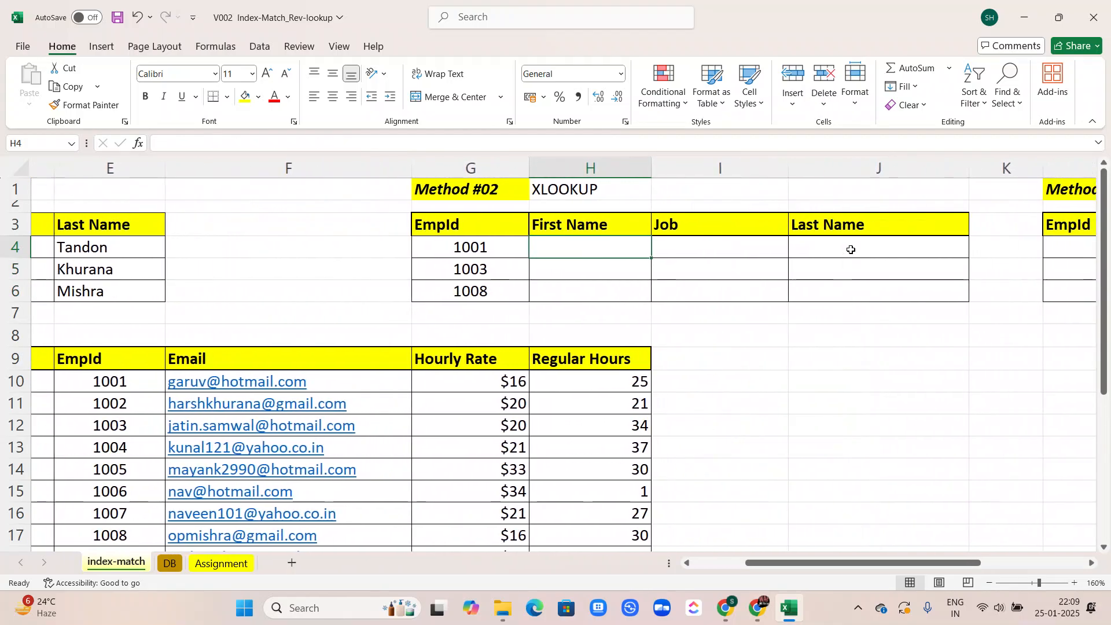
scroll(851, 249, "left", 1)
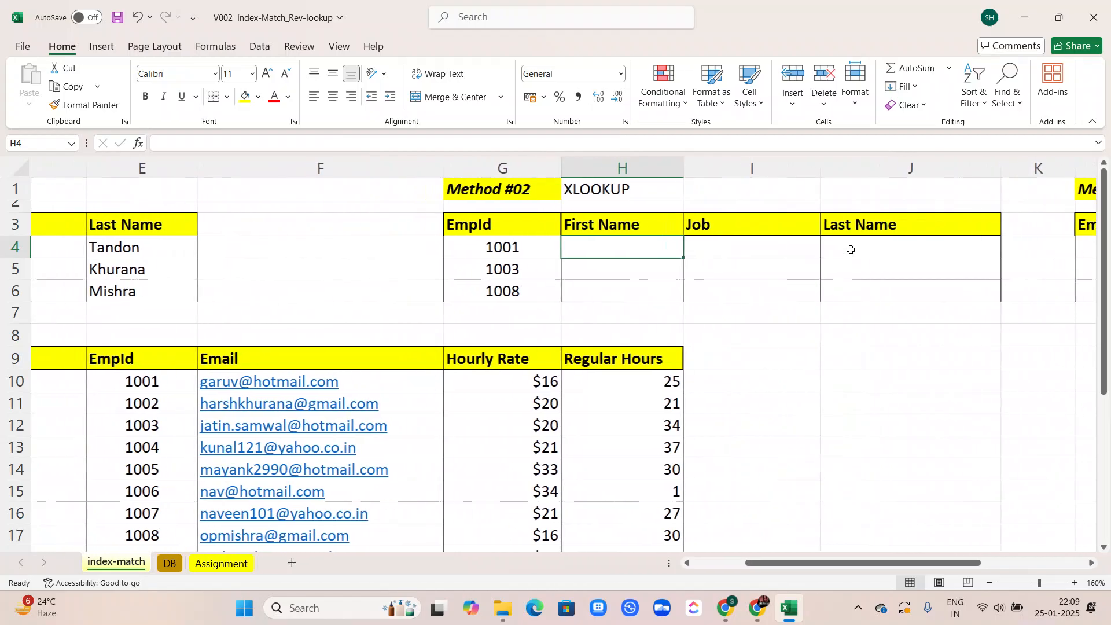
scroll(850, 249, "left", 1)
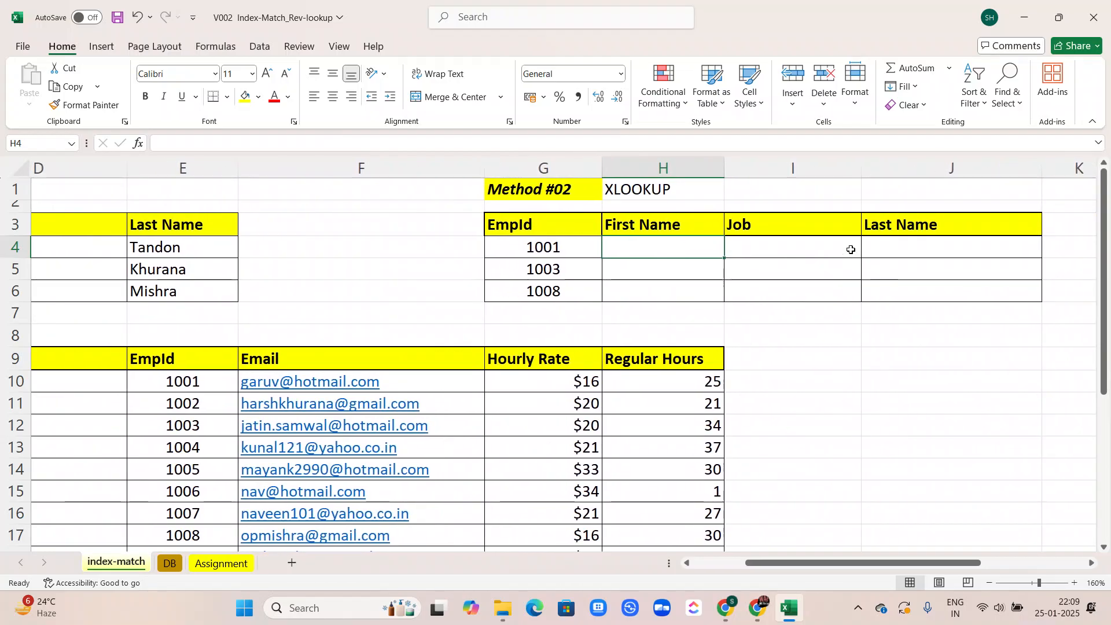
key("ctrl+z")
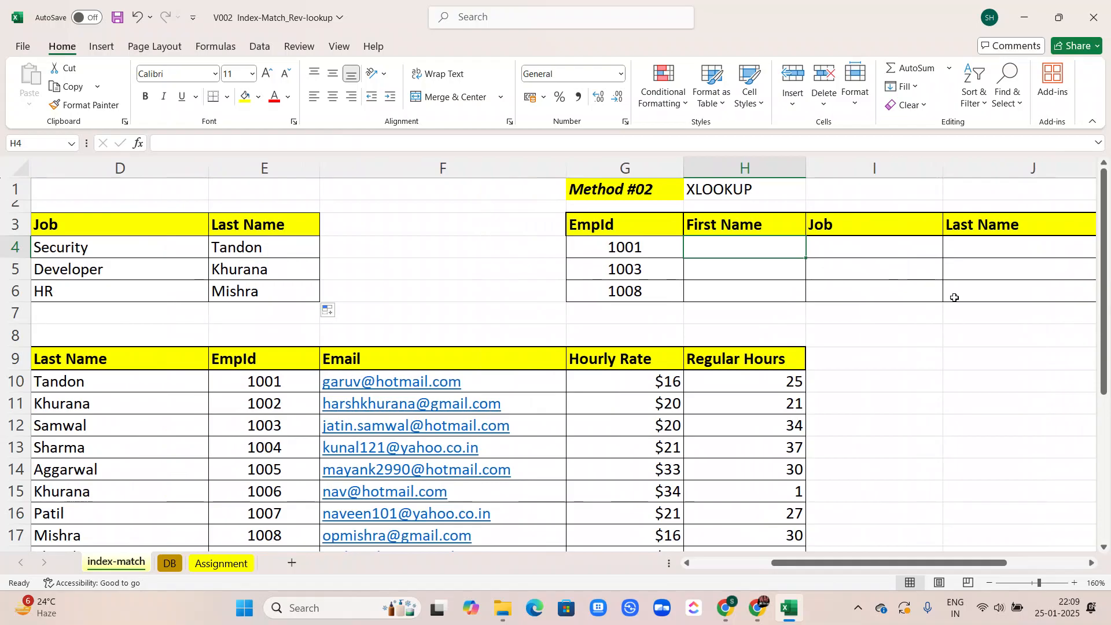
Review the Index-Match results against the employee source table, checking where EmpId sits relative to the name and job columns
scroll(456, 323, "left", 3)
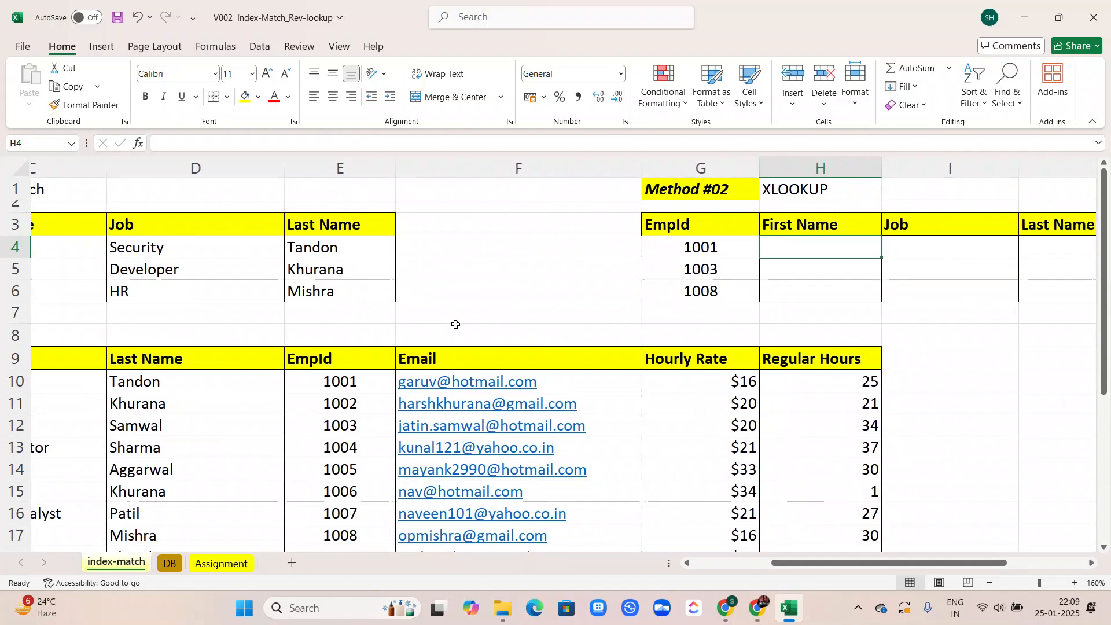
scroll(455, 324, "left", 6)
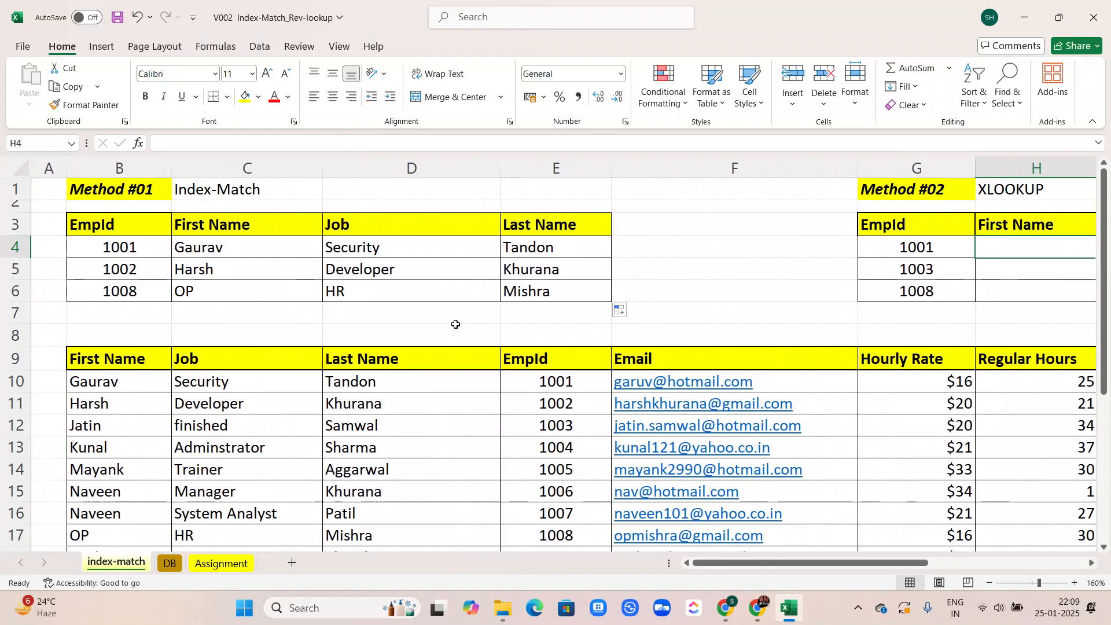
scroll(556, 428, "down", 2)
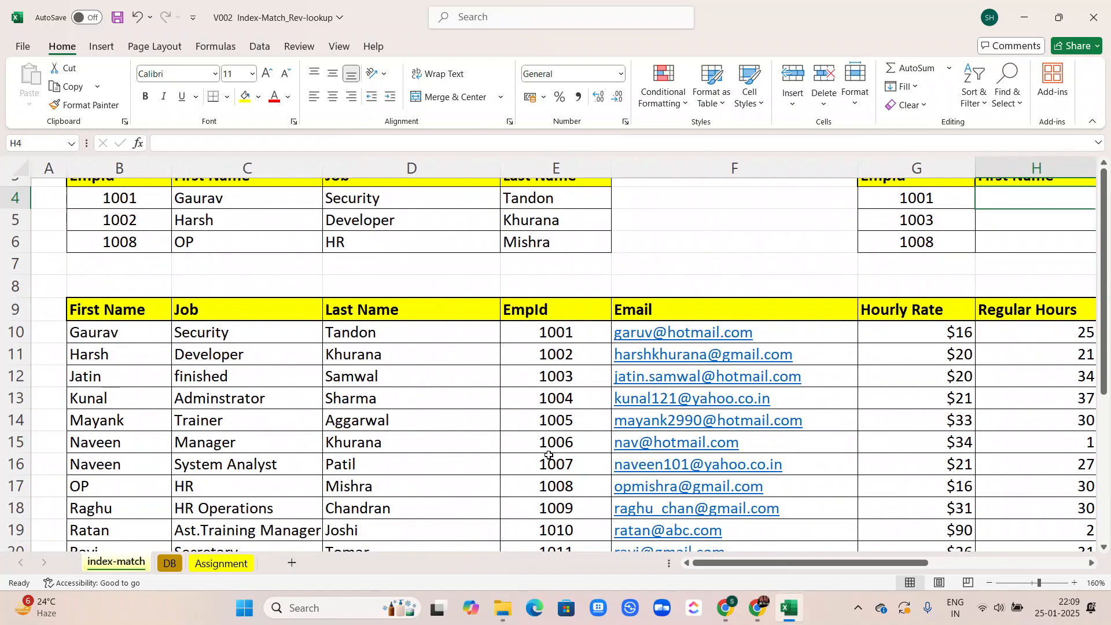
scroll(548, 456, "down", 1)
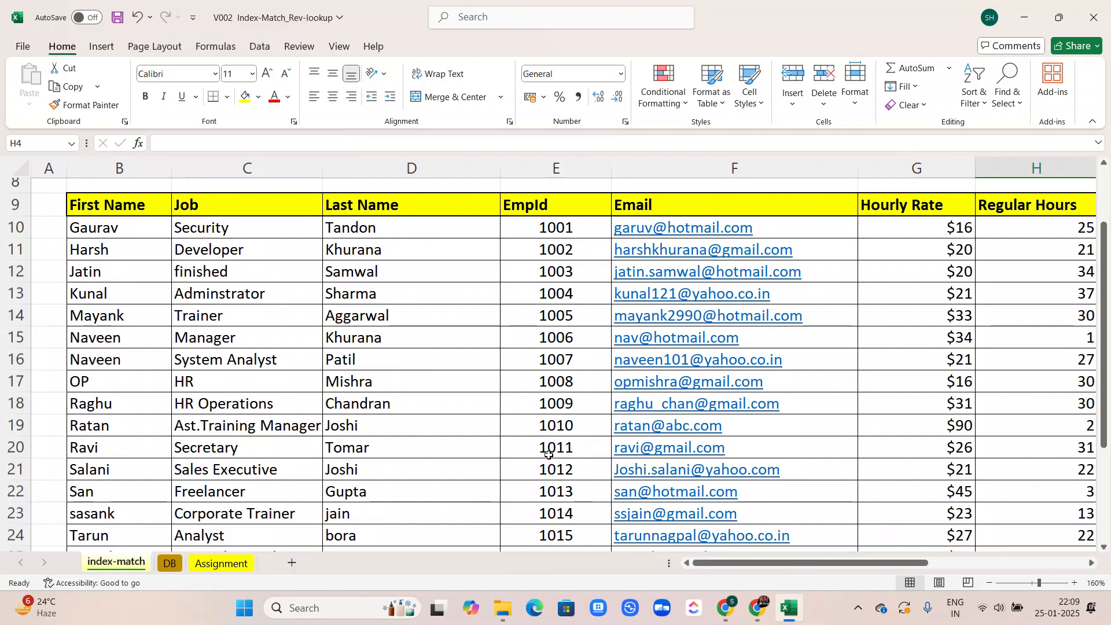
scroll(547, 457, "up", 1)
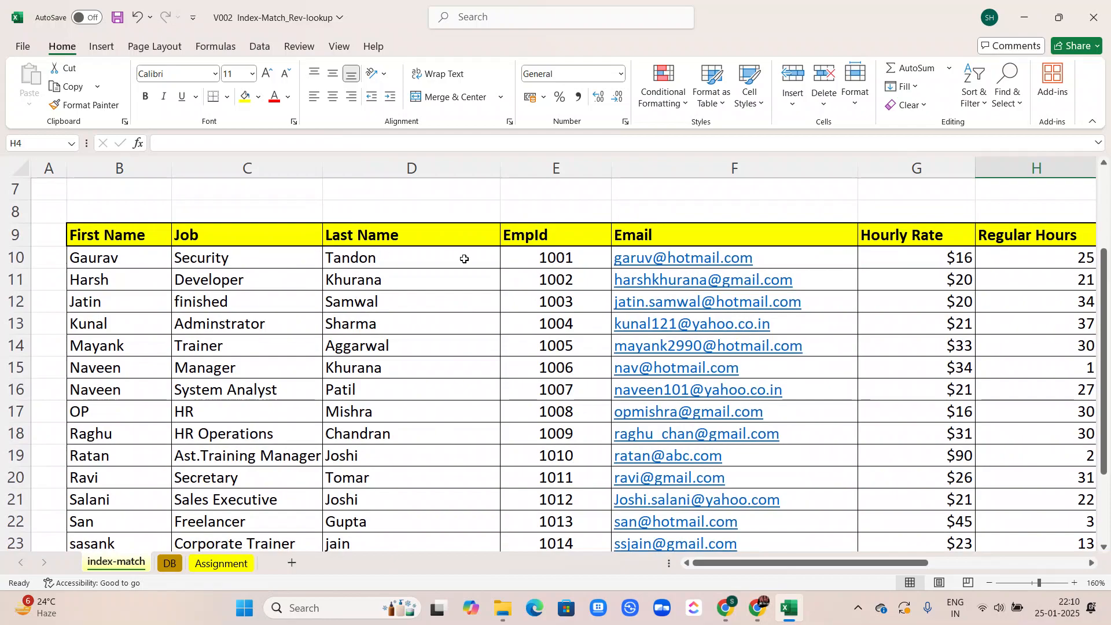
scroll(543, 243, "right", 1)
scroll(543, 244, "left", 1)
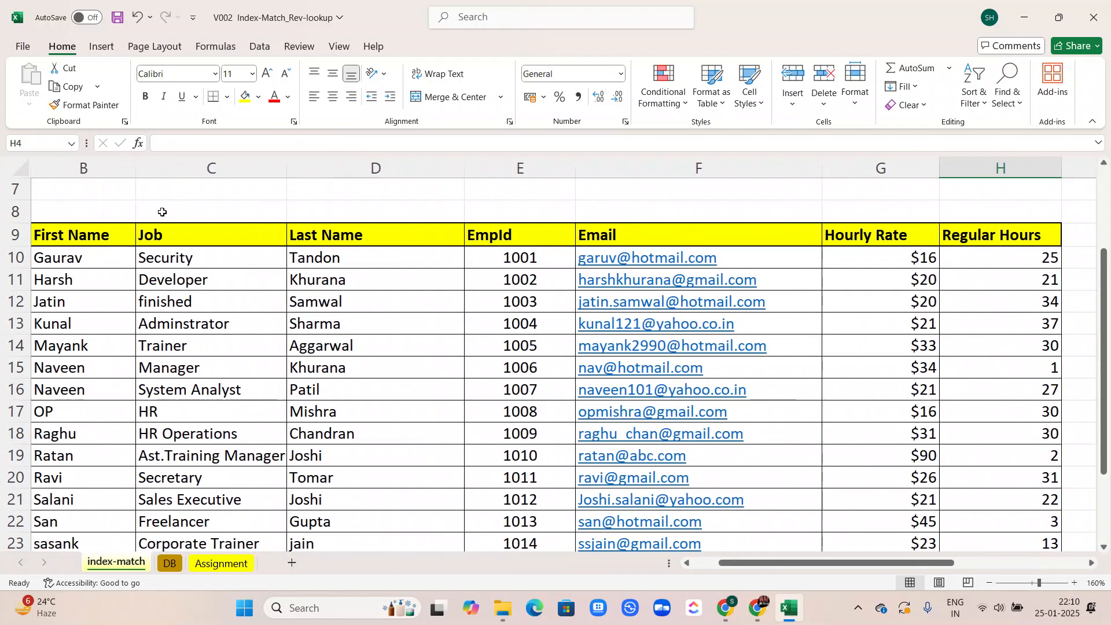
scroll(134, 242, "up", 2)
scroll(134, 242, "right", 1)
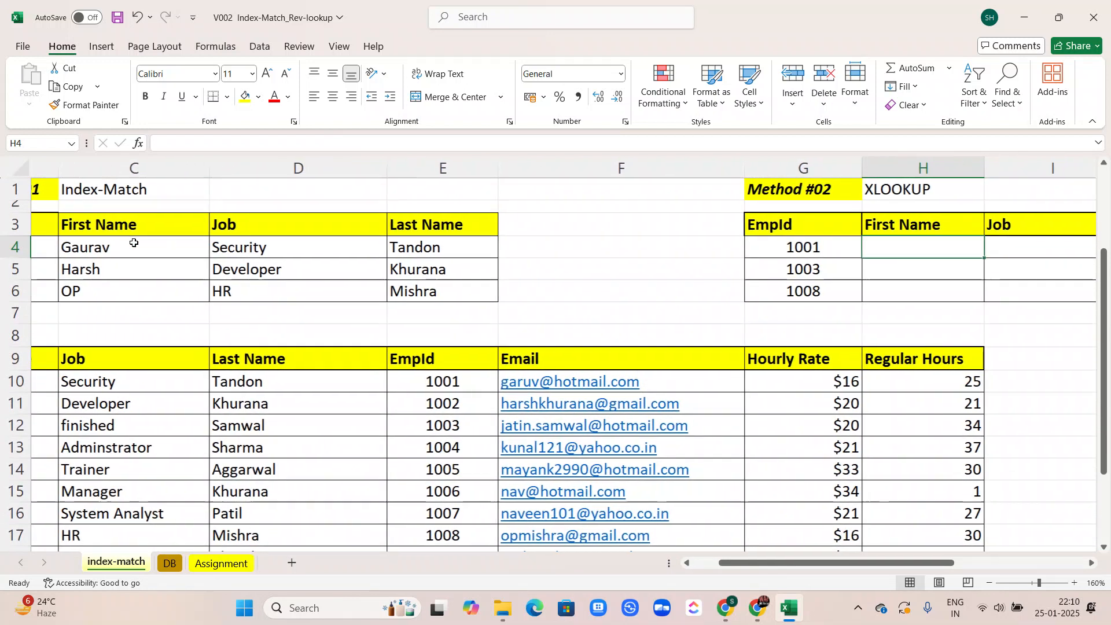
scroll(134, 242, "right", 1)
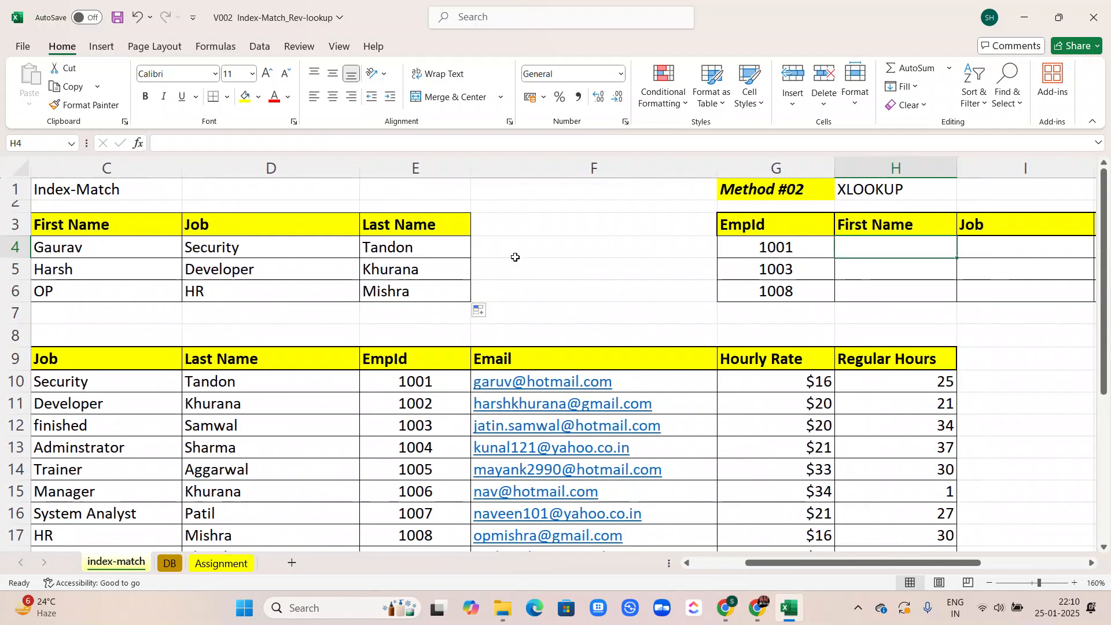
Start an XLOOKUP formula in H4 under First Name with the EmpId in G4 as the lookup value
left_click(850, 246)
scroll(850, 247, "right", 1)
scroll(850, 247, "left", 1)
double_click(850, 246)
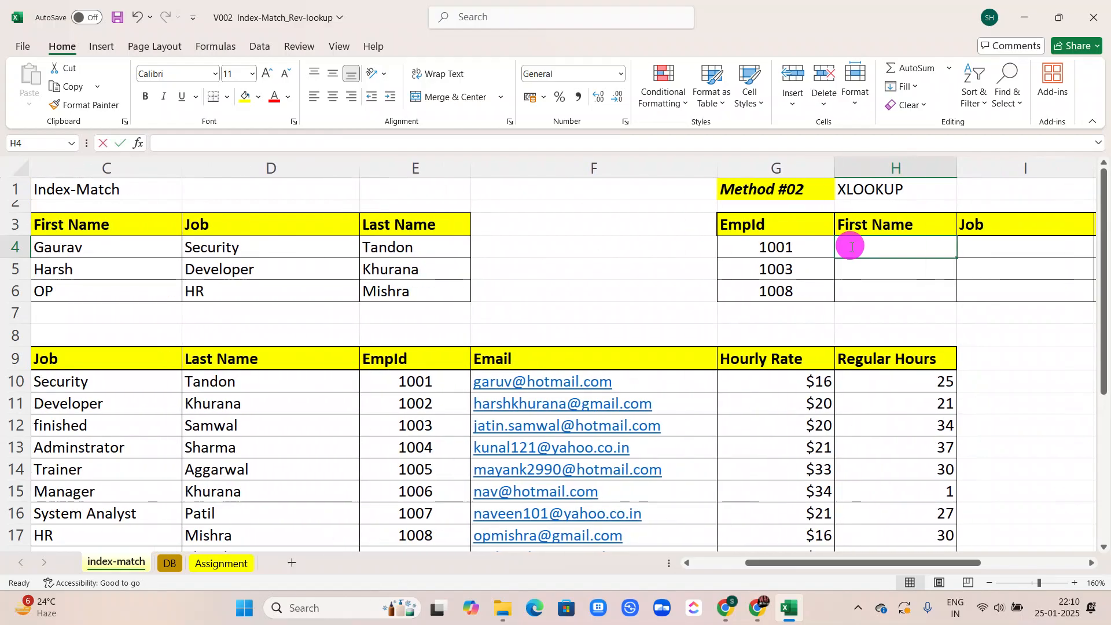
type("=")
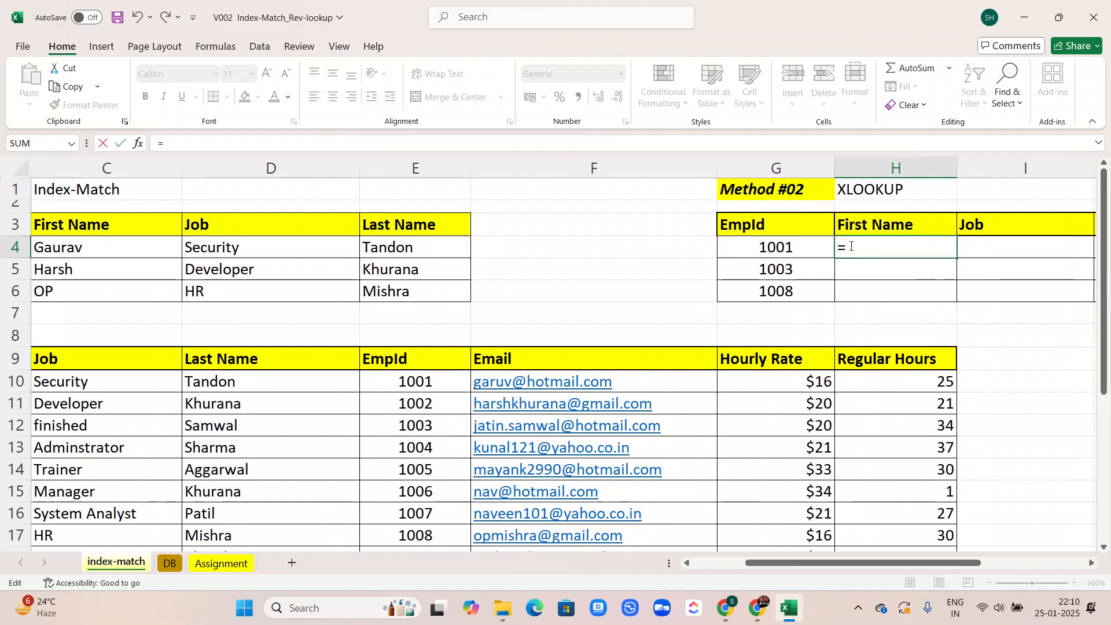
type("XLOOKUP(")
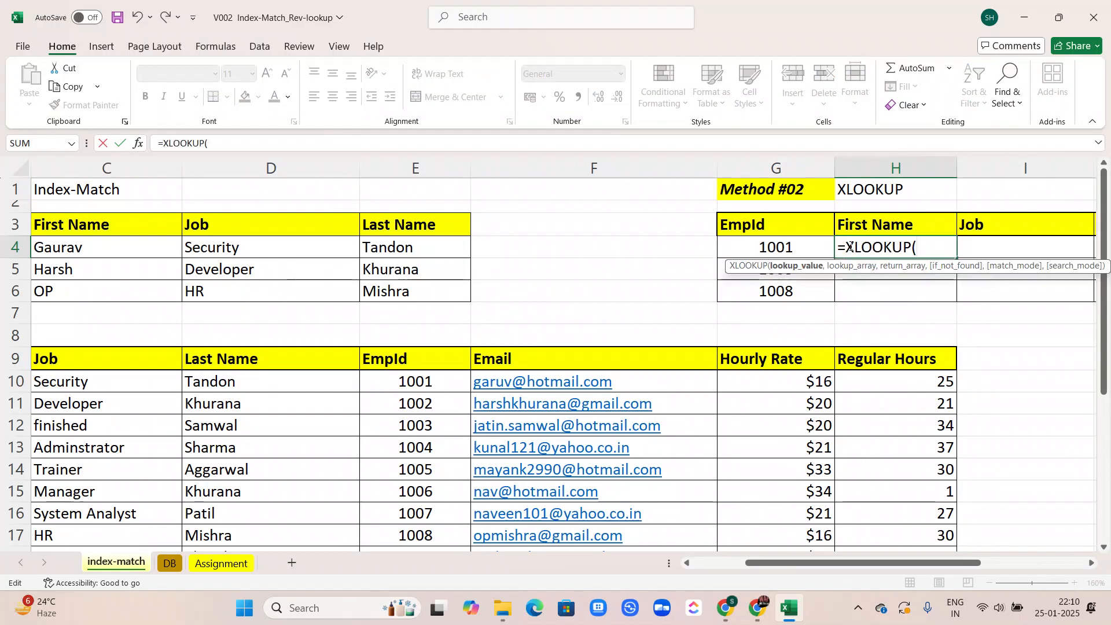
left_click(777, 245)
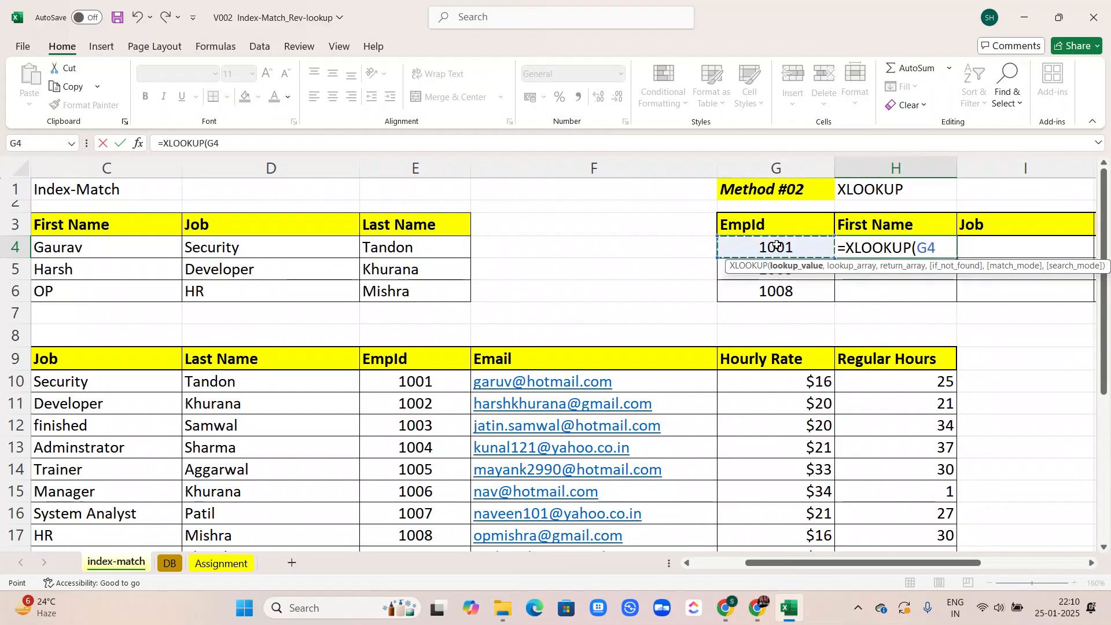
type(",")
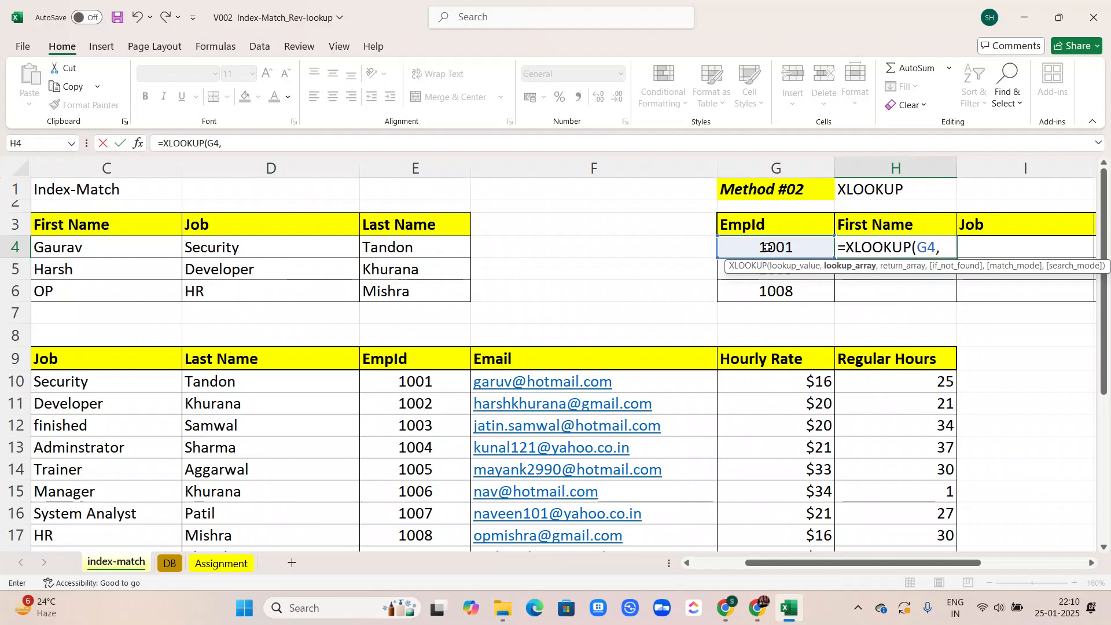
Set the XLOOKUP lookup array to the absolute EmpId range $E$9:$E$28 and continue to the return array
left_click(431, 361)
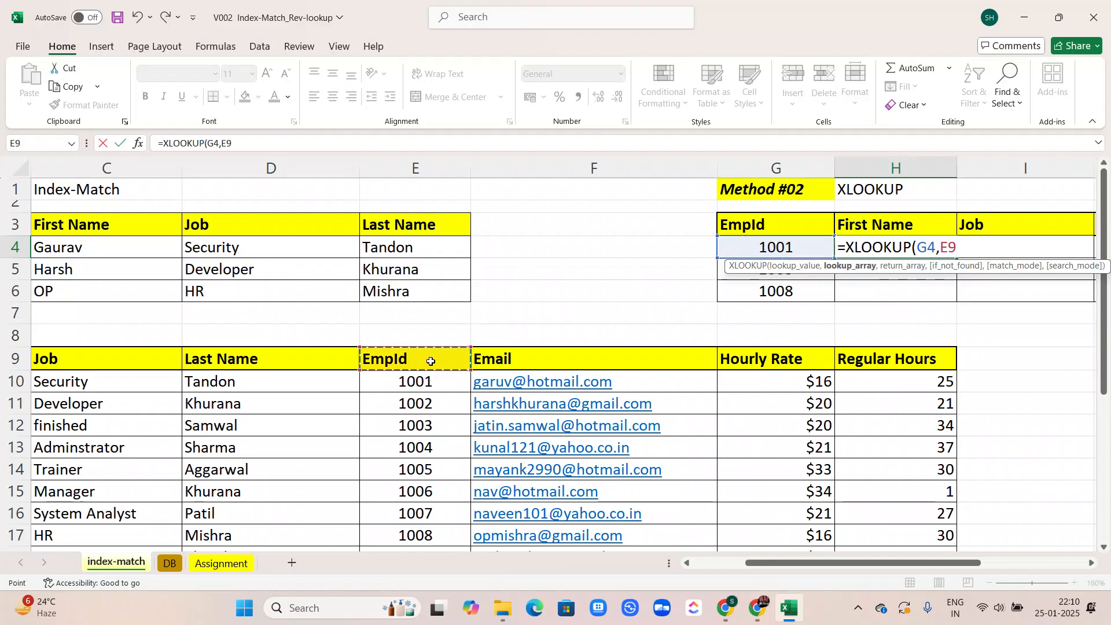
key("ctrl+shift+Down")
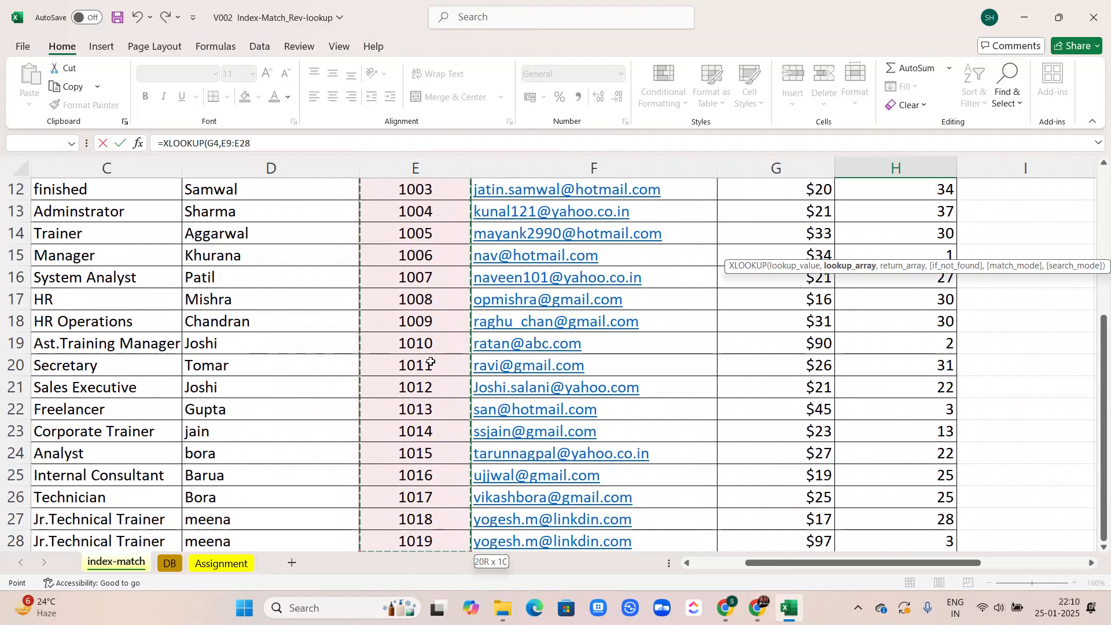
key("F4")
type(",")
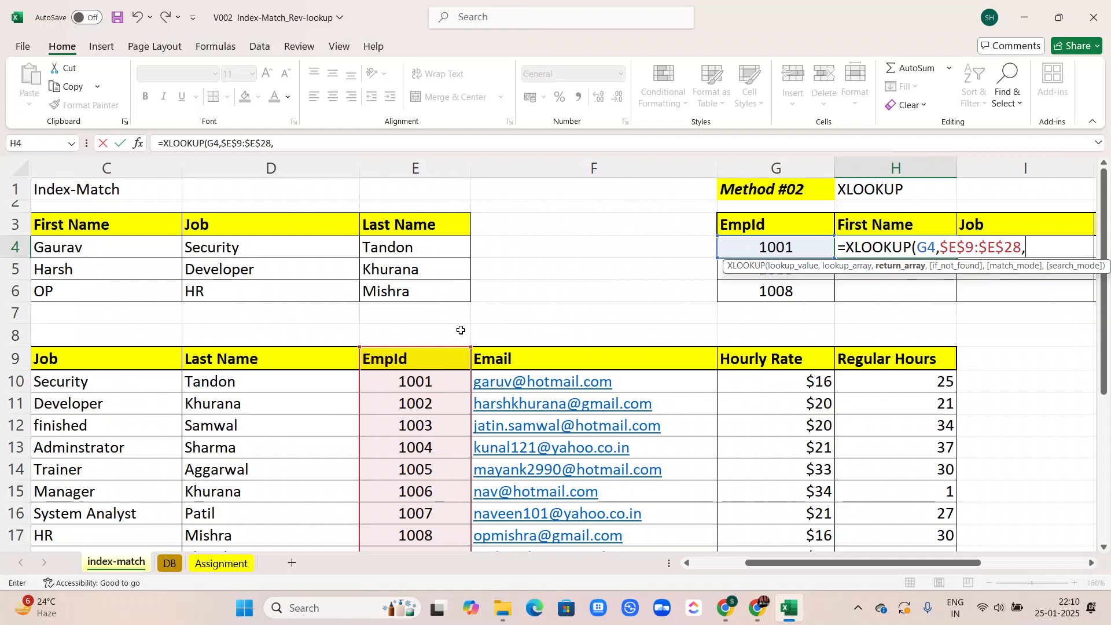
Complete the XLOOKUP in H4 with the absolute First Name range $B$9:$B$28 as the return array
scroll(417, 495, "left", 3)
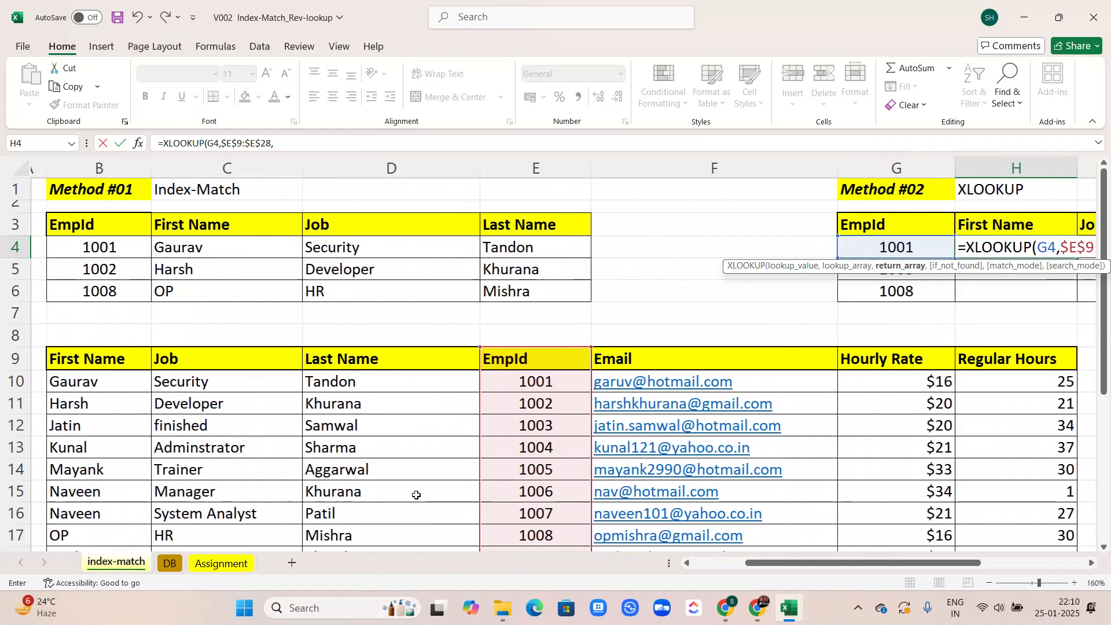
left_click(120, 358)
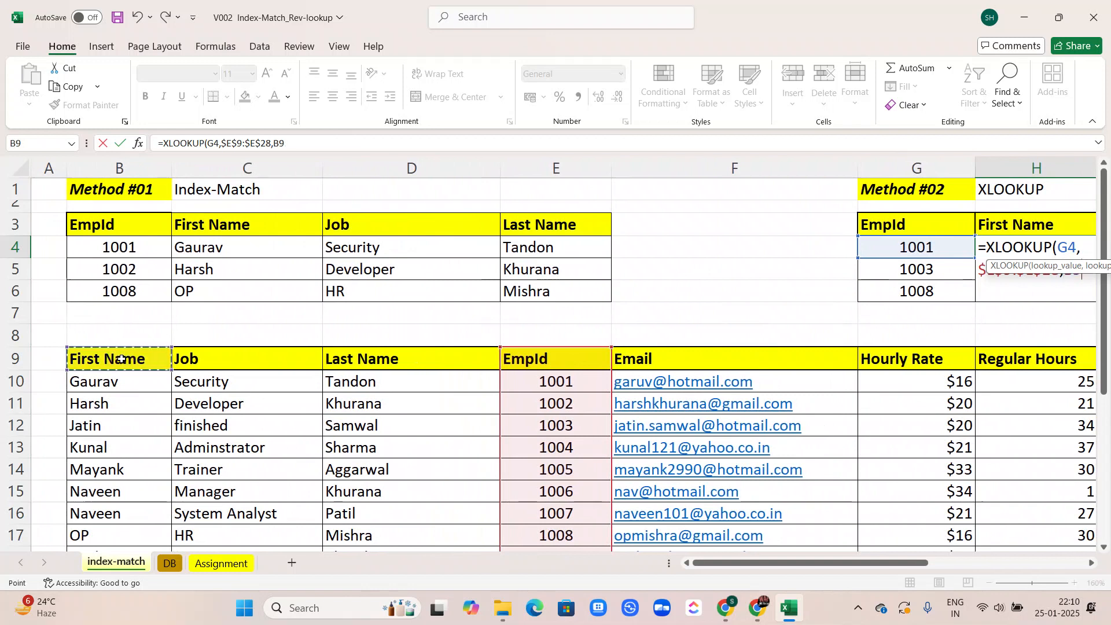
key("ctrl+shift+Down")
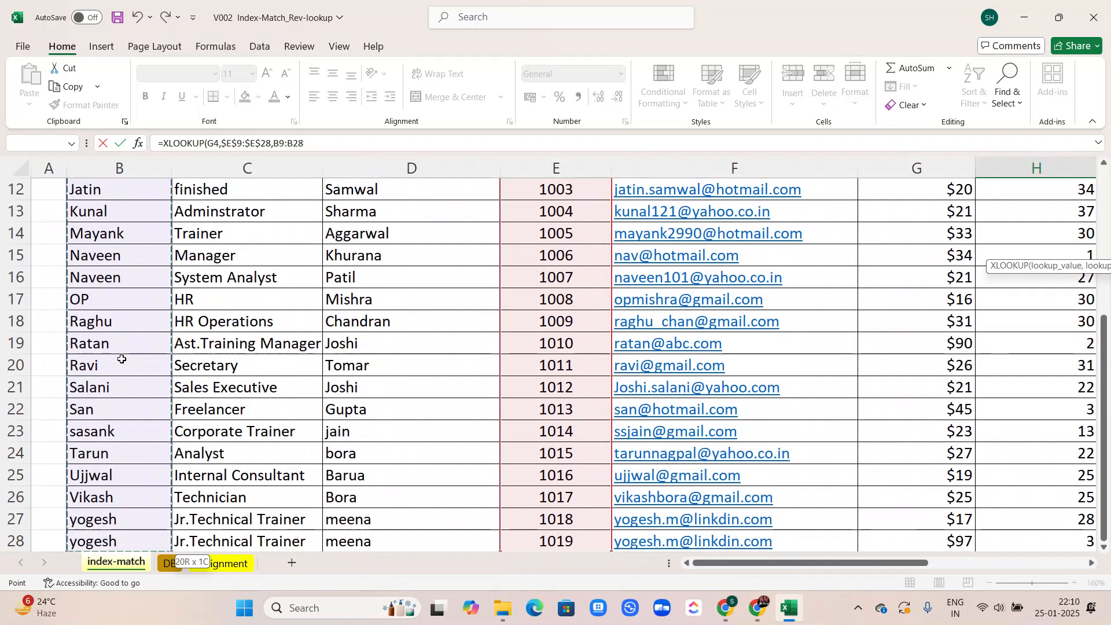
key("F4")
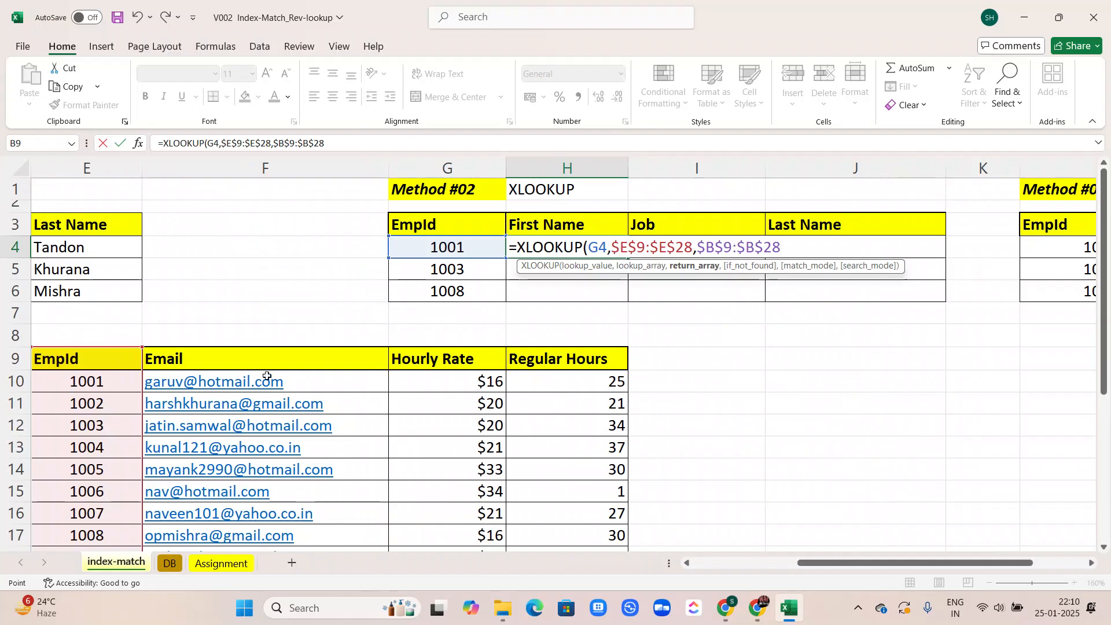
key("Return")
Fill the First Name XLOOKUP from H4 down to H6 and check the names against the employee source table
left_click(524, 250)
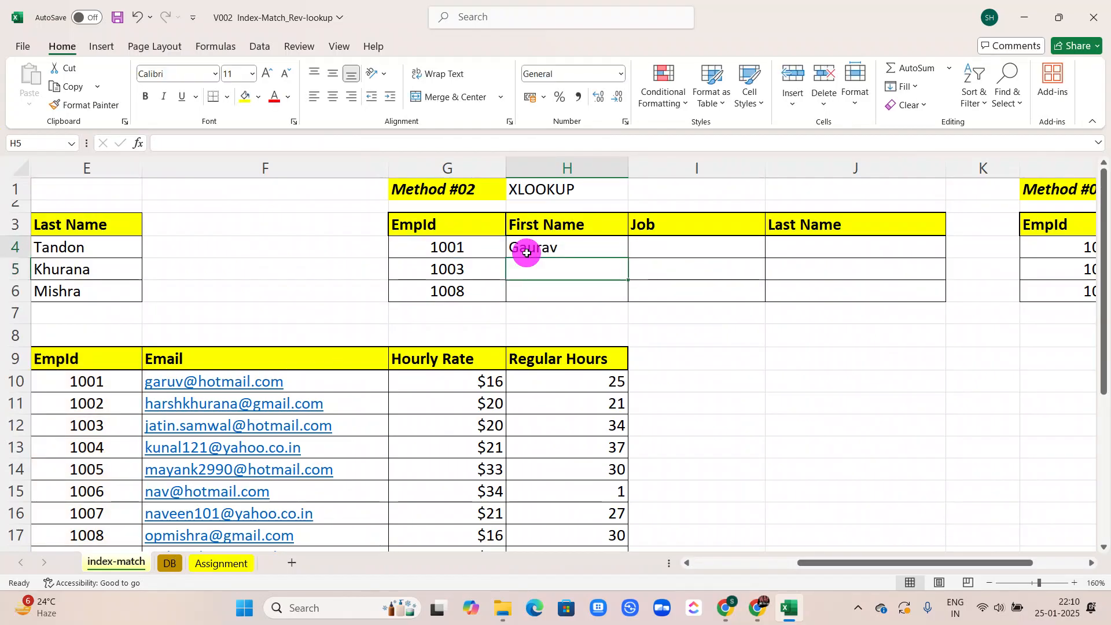
double_click(629, 258)
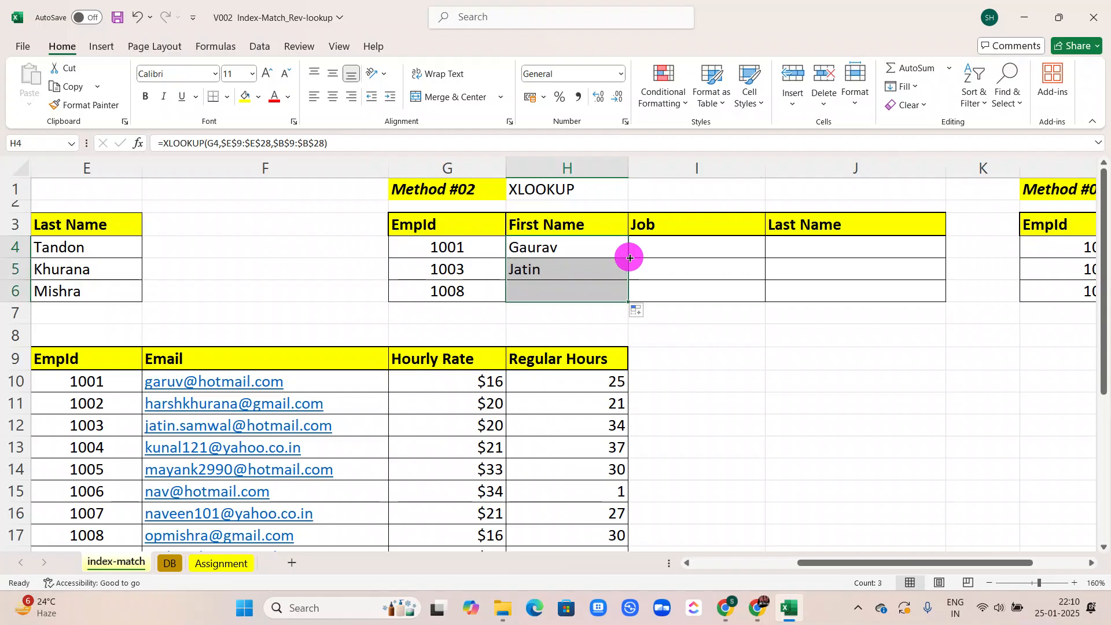
left_click(471, 256)
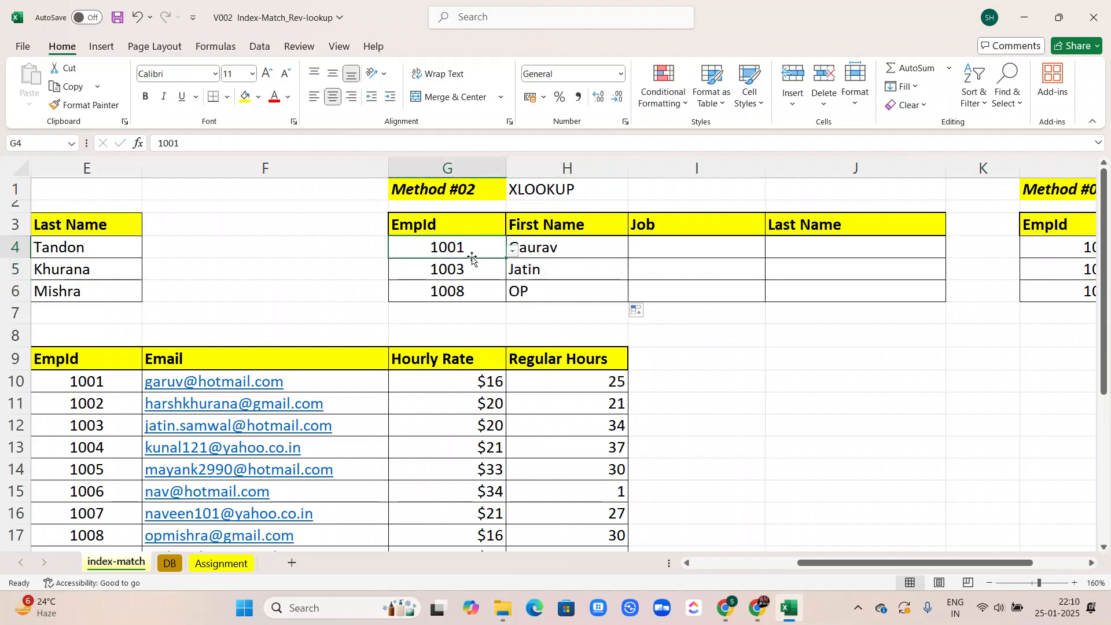
scroll(471, 259, "left", 4)
scroll(471, 259, "right", 3)
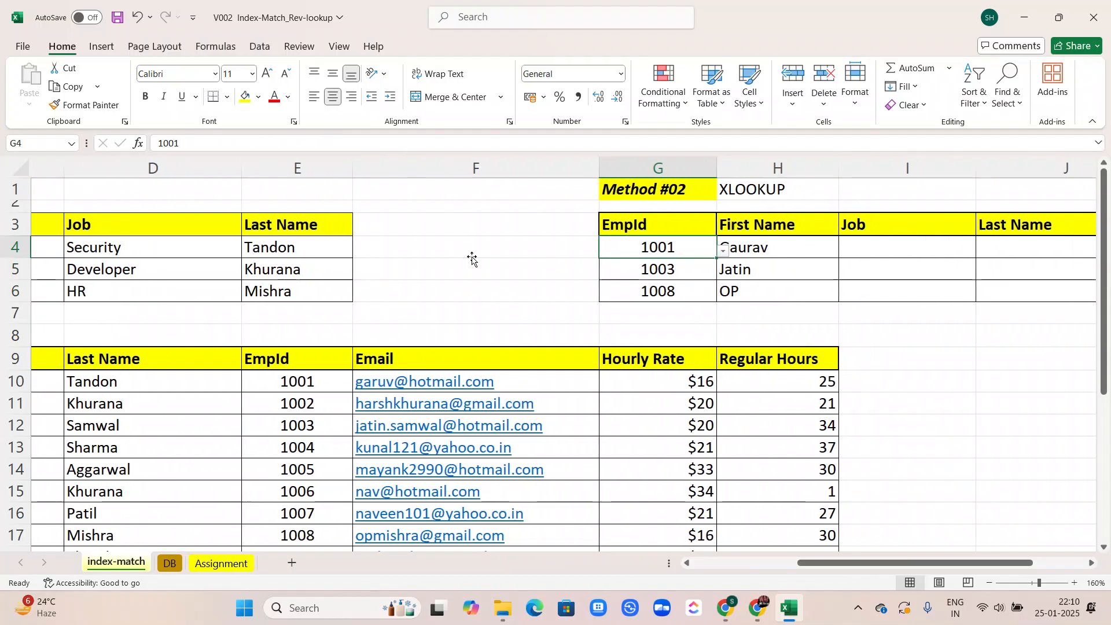
scroll(472, 258, "right", 1)
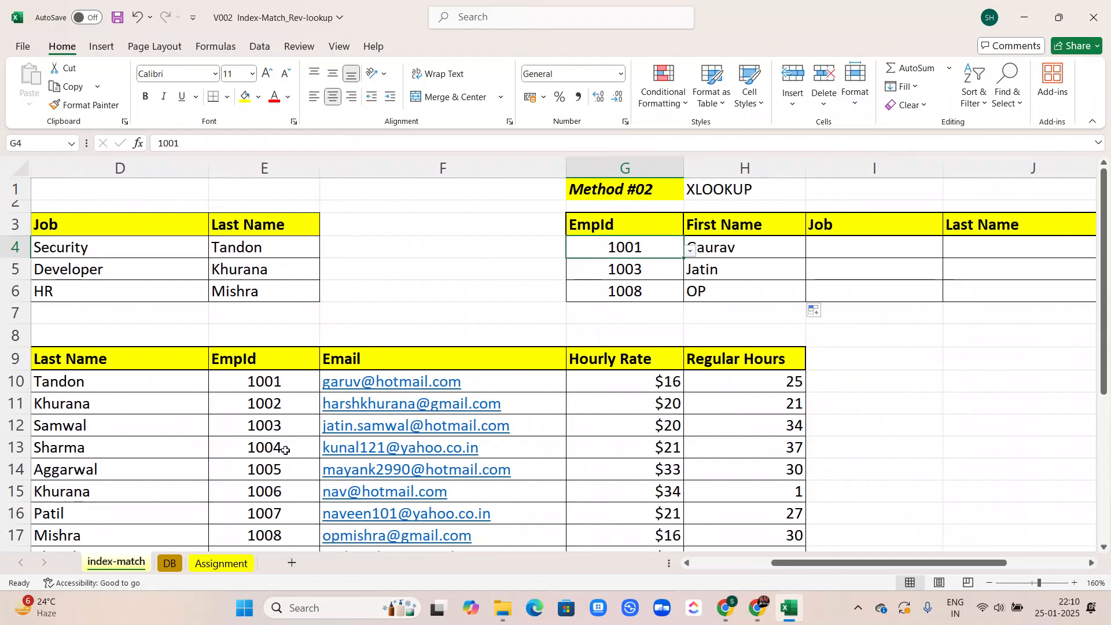
scroll(270, 320, "left", 3)
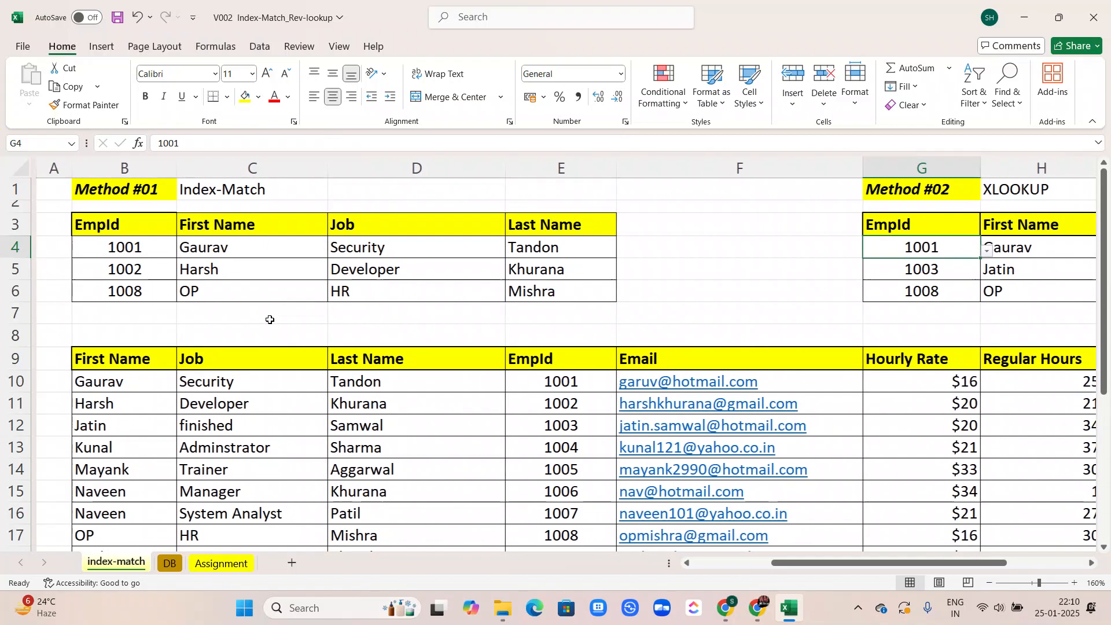
scroll(270, 319, "right", 2)
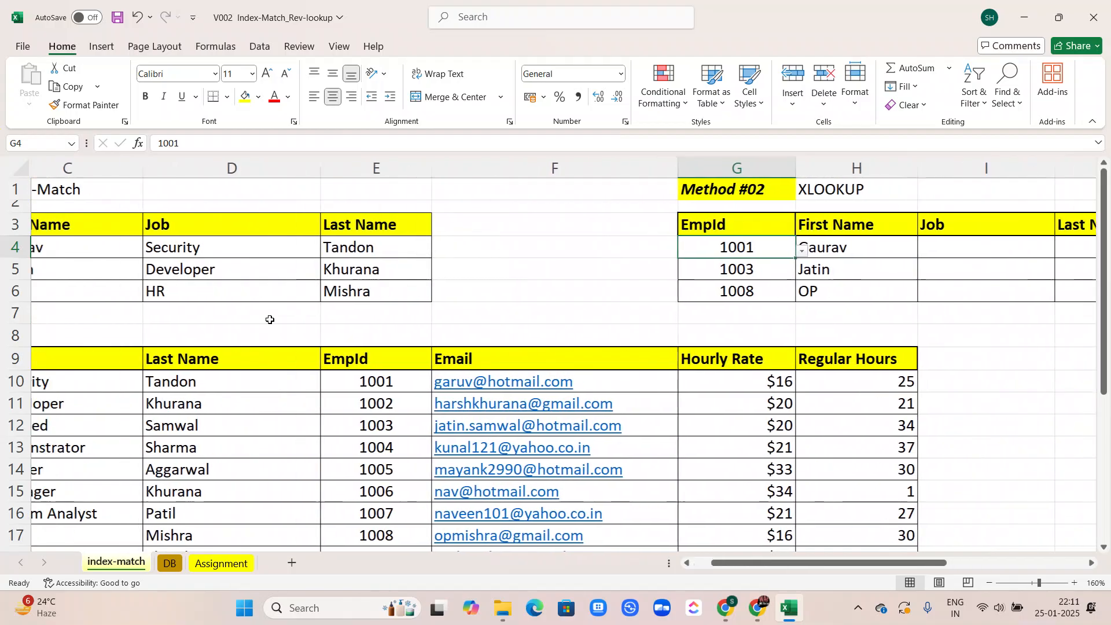
Start an XLOOKUP formula in I4 under Job with the EmpId in G4 as the lookup value
left_click(972, 246)
scroll(974, 246, "right", 1)
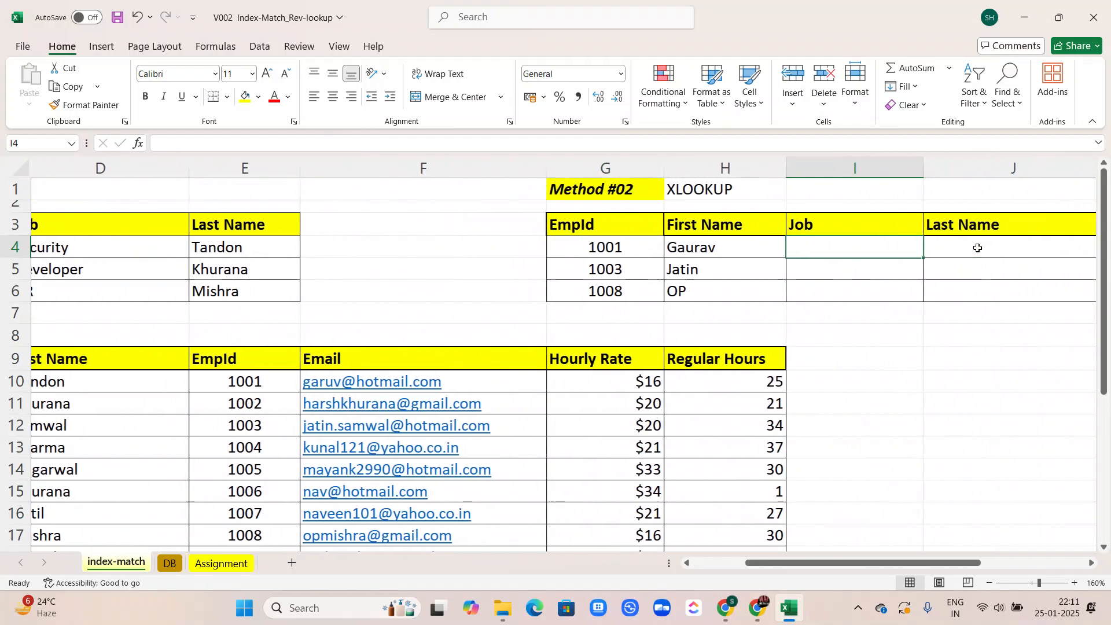
type("=")
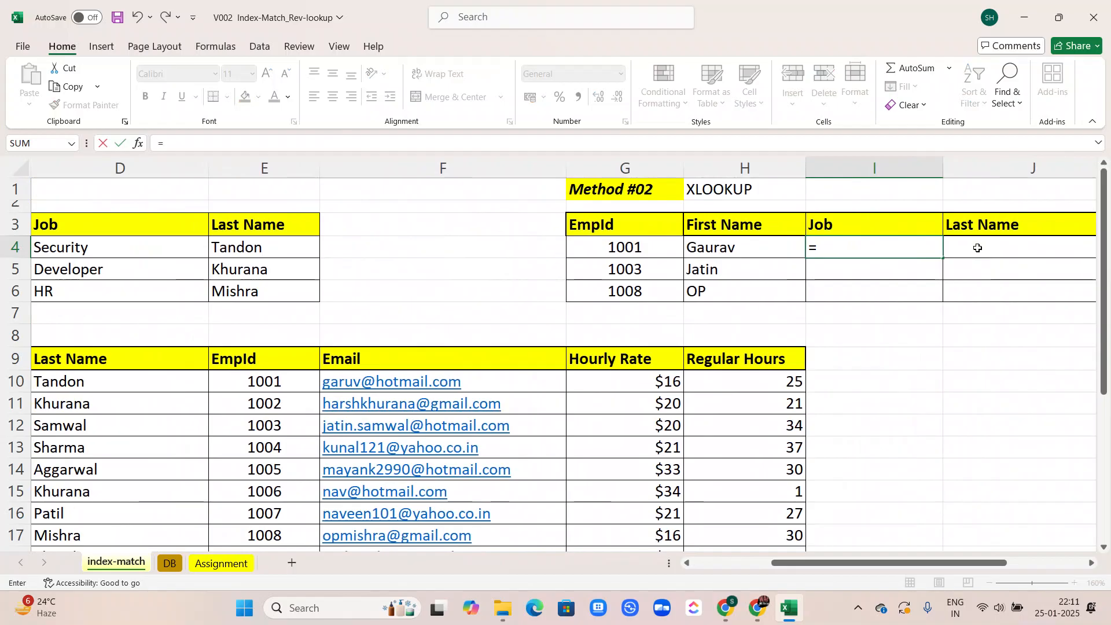
type("xl")
key("Tab")
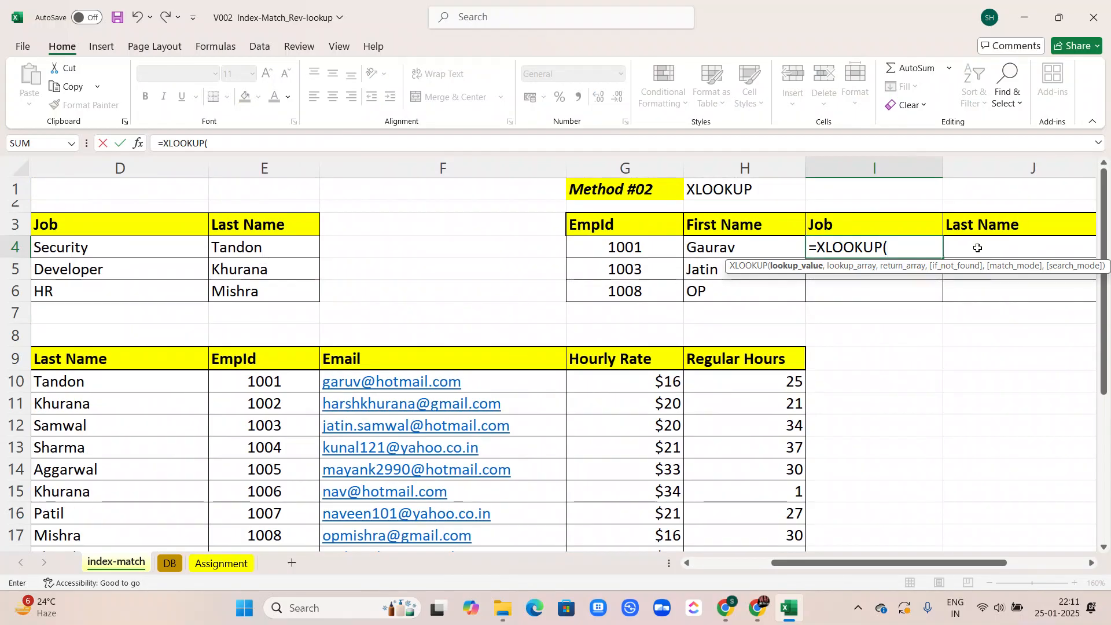
left_click(624, 249)
type(",")
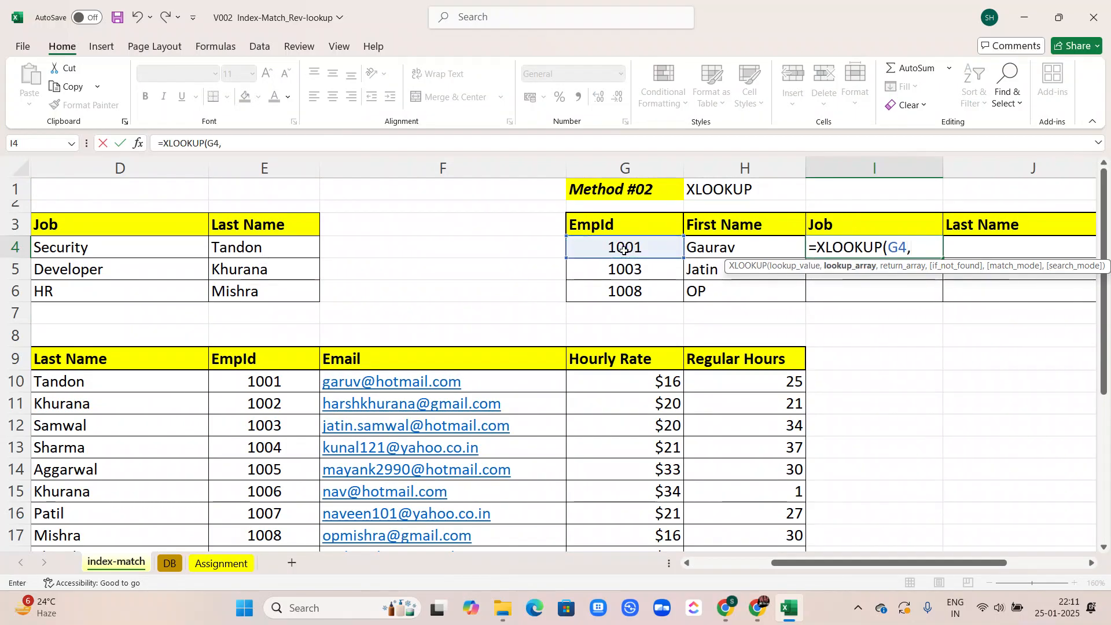
Set the Job formula's lookup array to the absolute EmpId range $E$9:$E$28 and continue to the return array
left_click(270, 363)
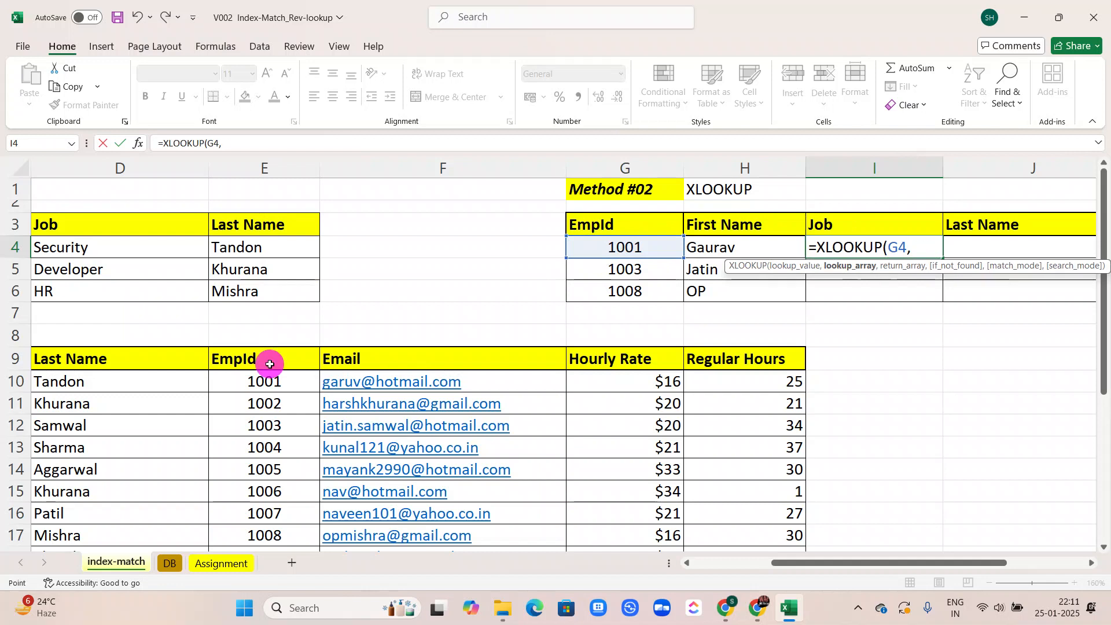
key("ctrl+shift+Down")
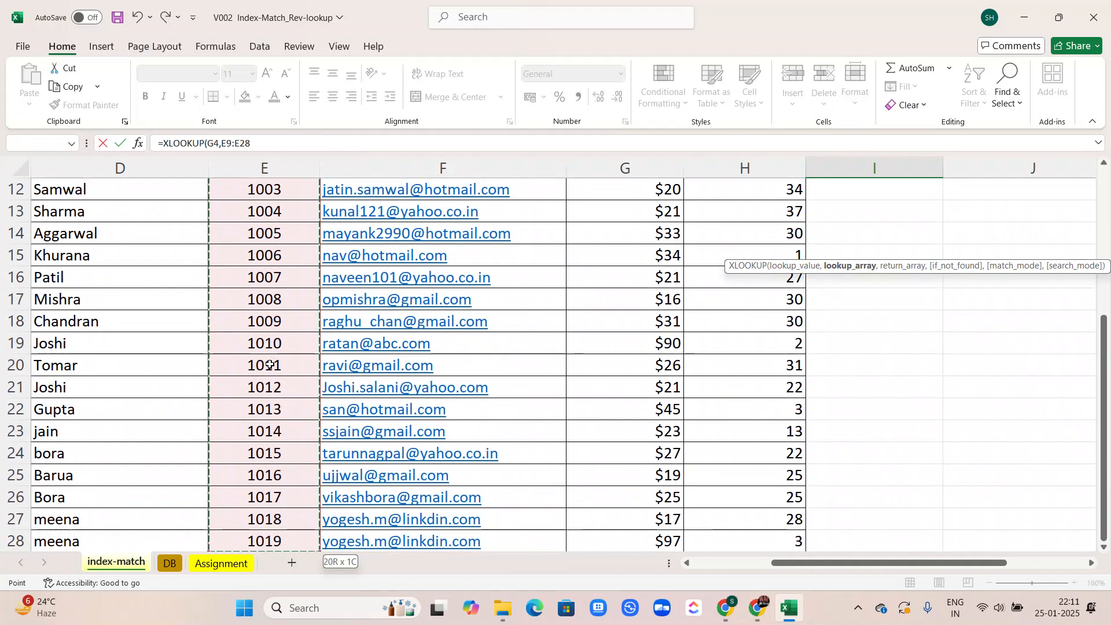
key("F4")
type(",")
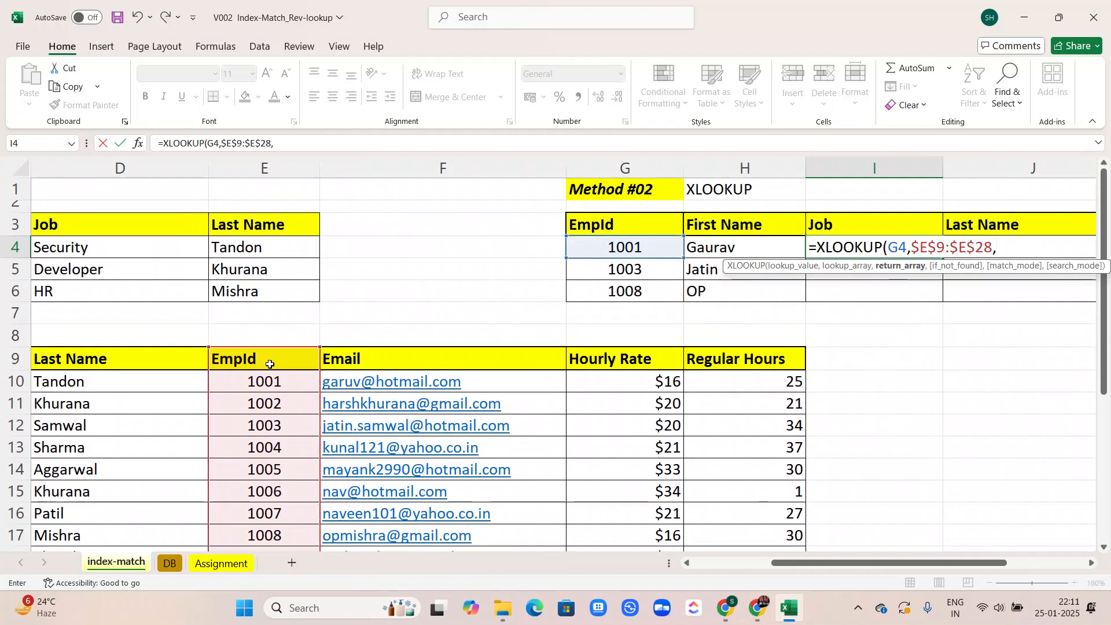
Complete the XLOOKUP in I4 with the absolute Job range $C$9:$C$28 as the return array
scroll(269, 364, "left", 5)
scroll(270, 364, "right", 1)
left_click(226, 357)
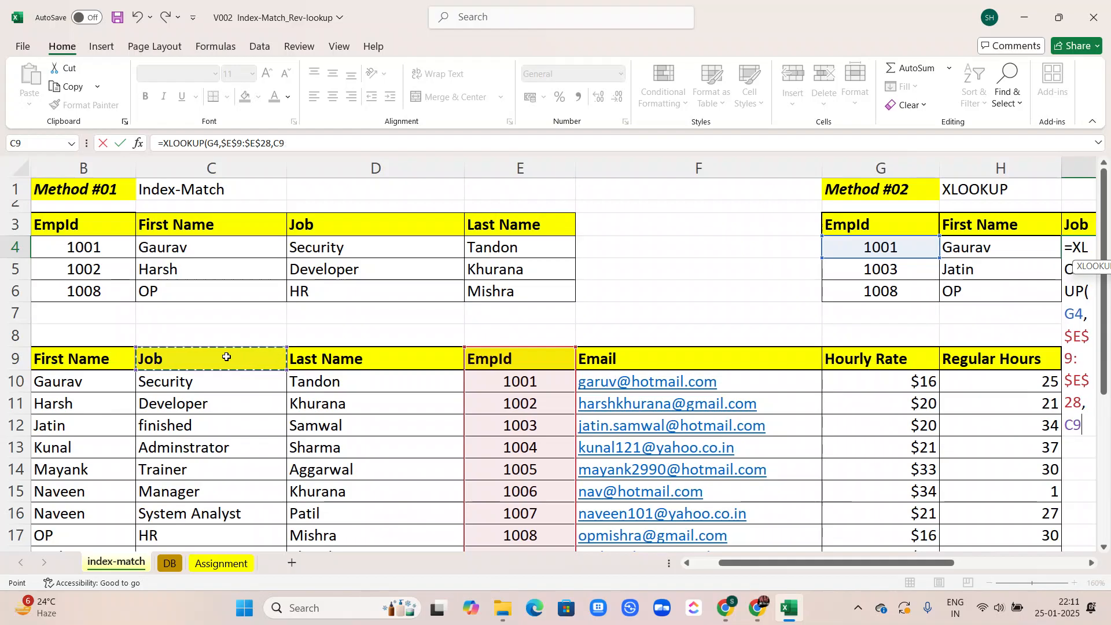
key("ctrl+shift+Down")
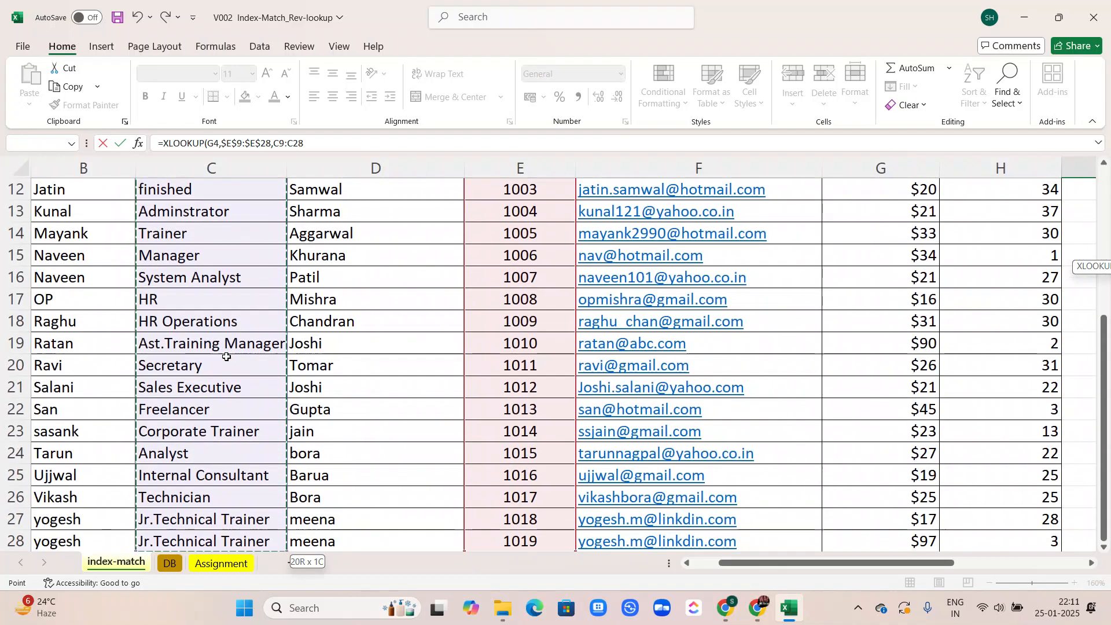
key("F4")
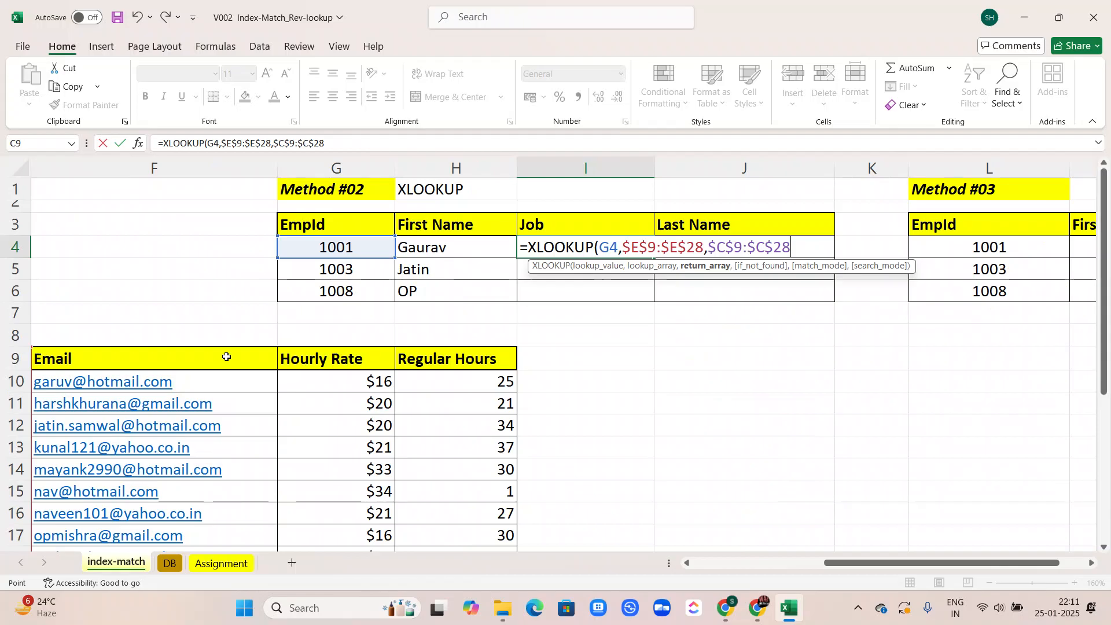
key("Return")
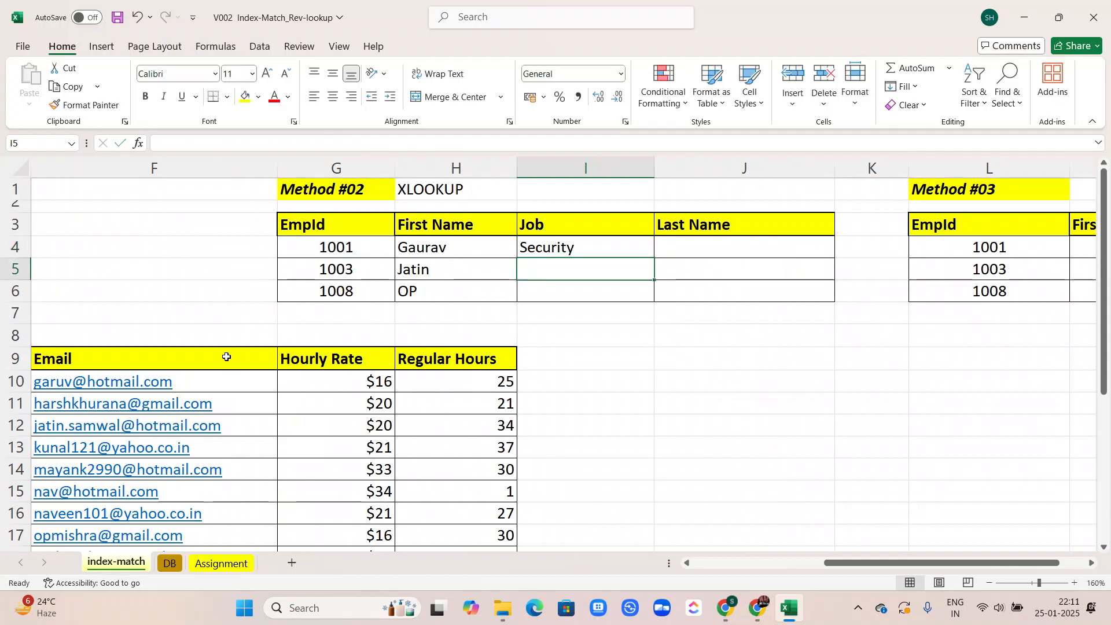
Fill the Job XLOOKUP from I4 down to I6 and compare the jobs with the source table
left_click(557, 244)
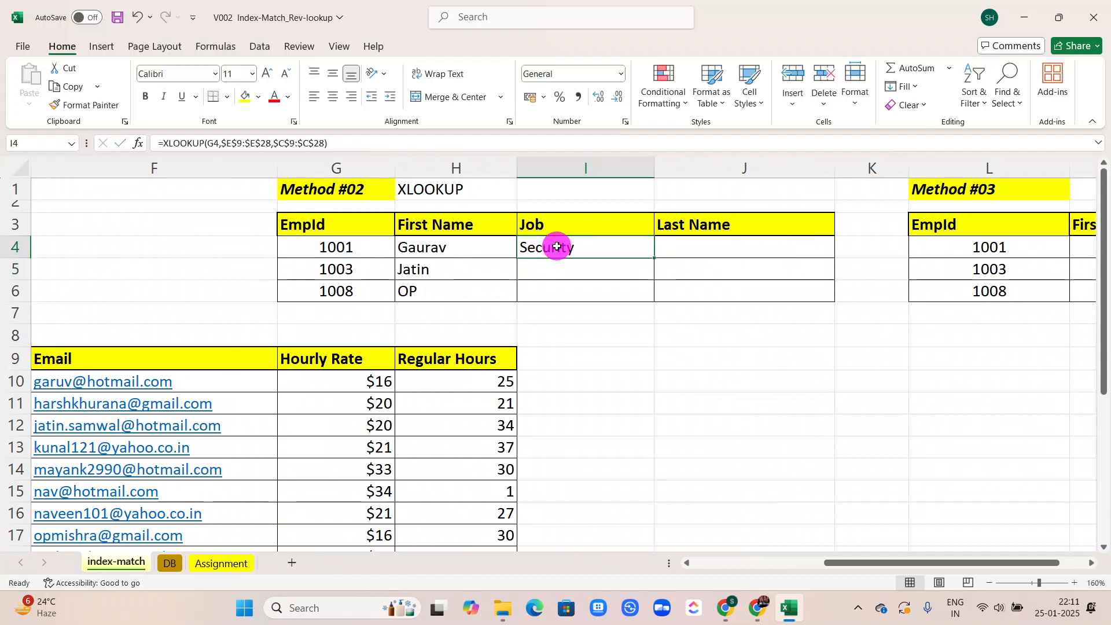
double_click(655, 256)
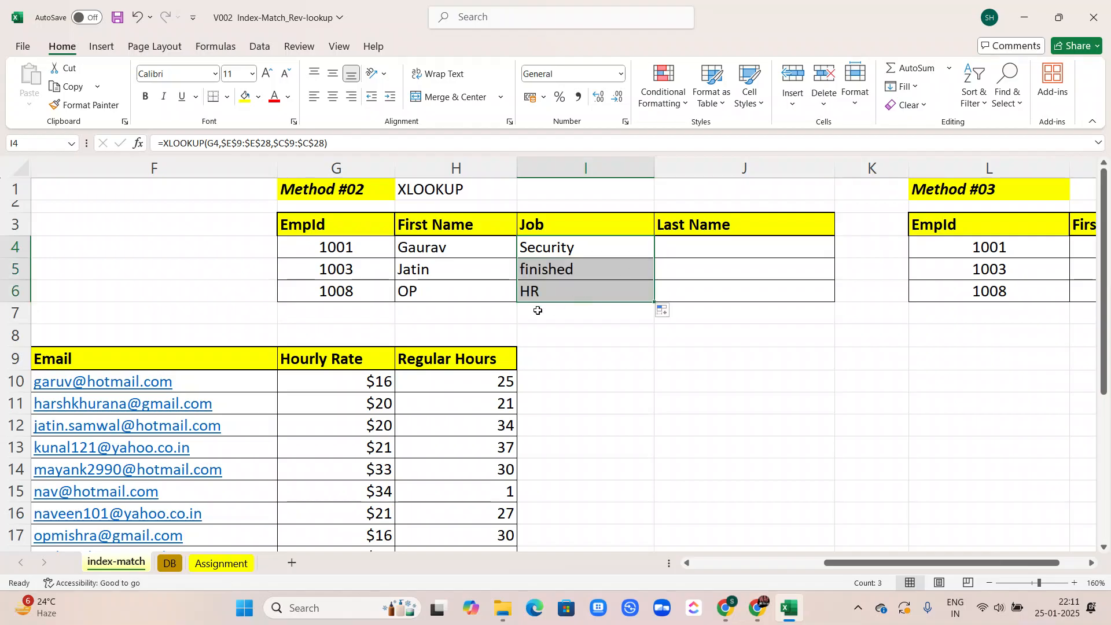
scroll(490, 312, "left", 5)
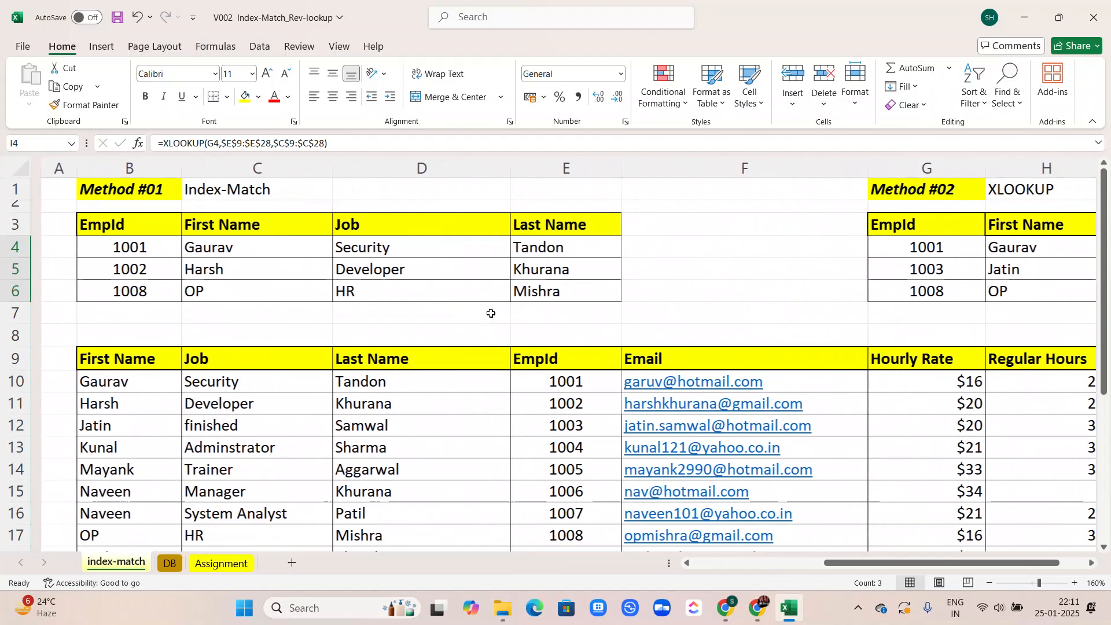
scroll(490, 313, "right", 1)
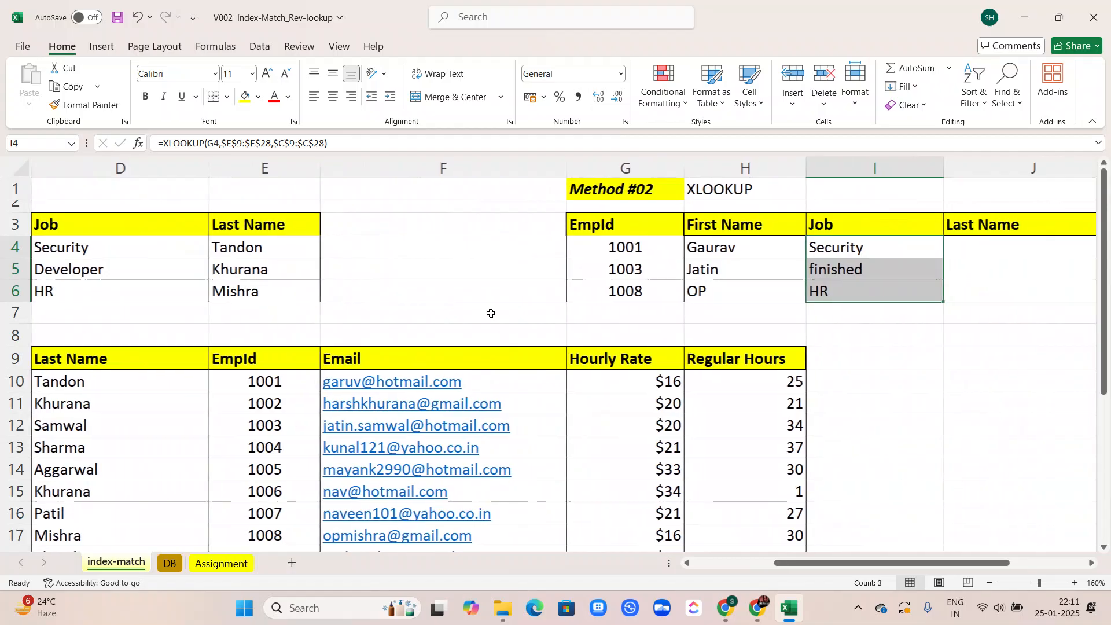
scroll(491, 313, "right", 2)
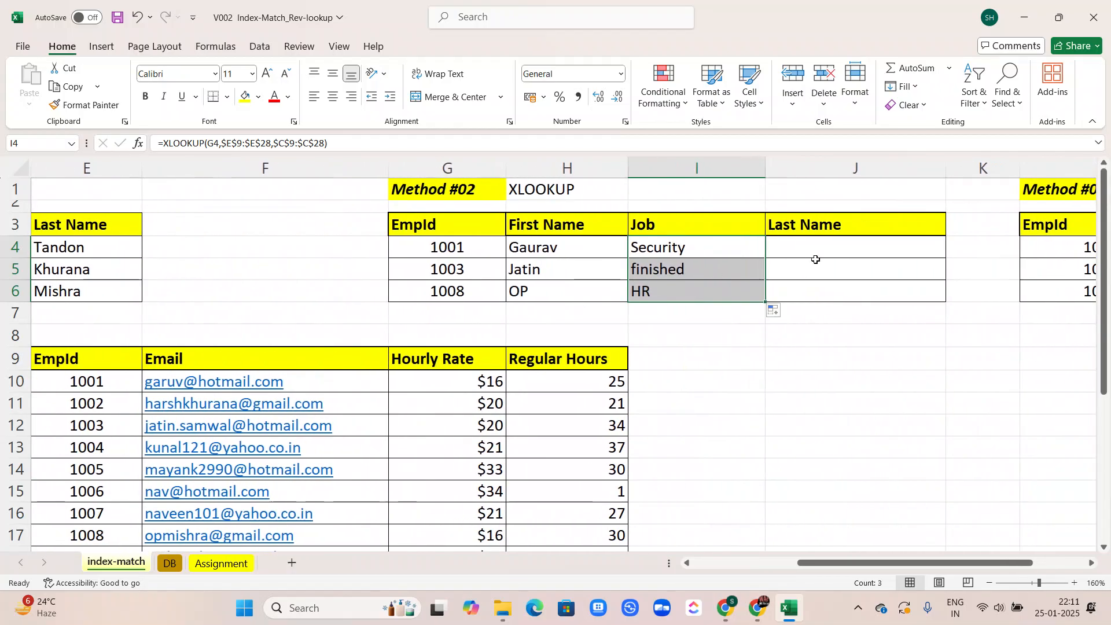
Start an XLOOKUP in J4 under Last Name with G4 as the lookup value and E9:E28 as the lookup array
left_click(791, 247)
type("=xl")
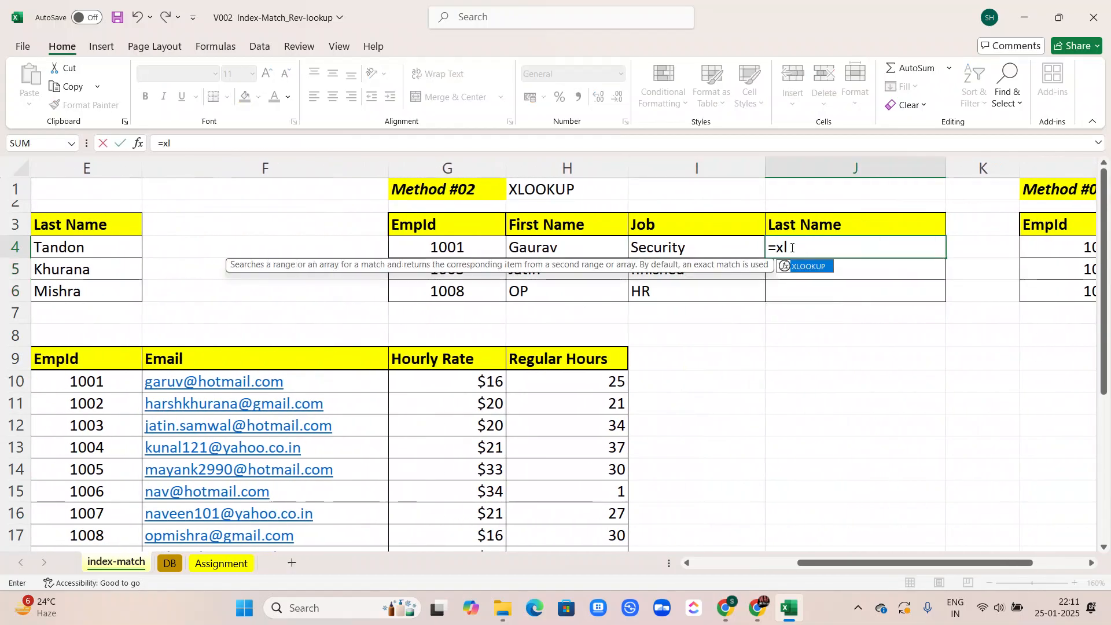
key("Tab")
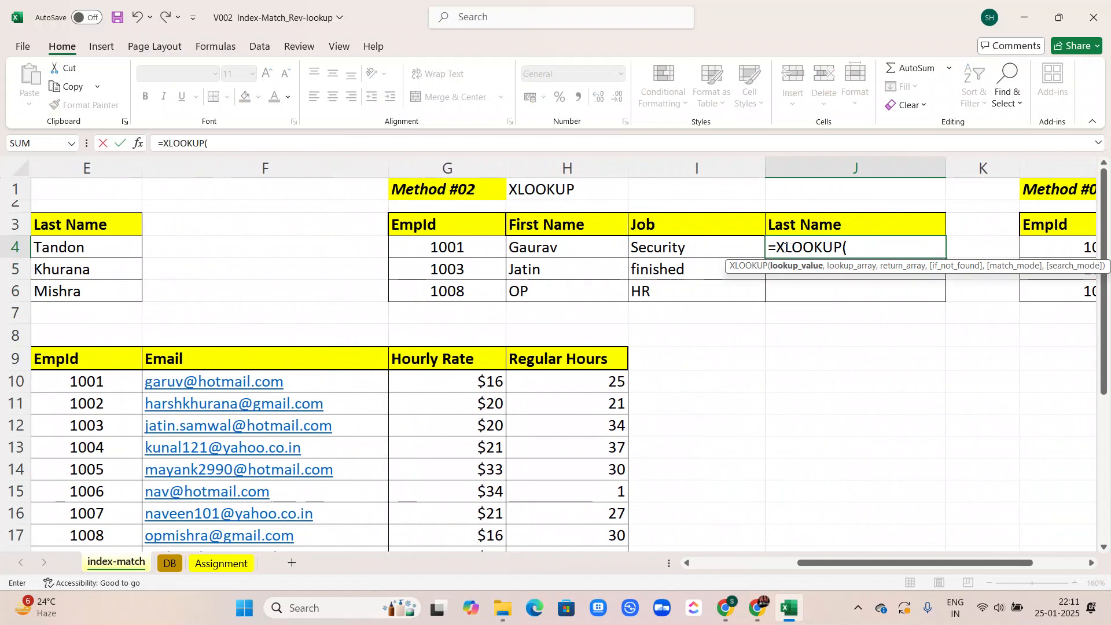
left_click(445, 246)
type(",")
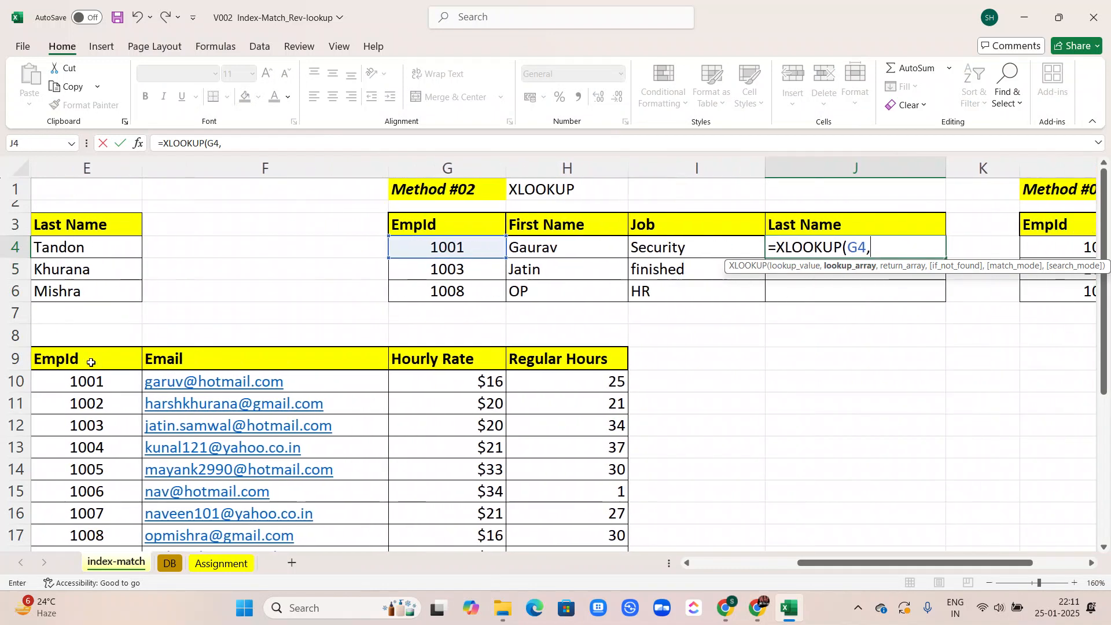
left_click(91, 362)
key("ctrl+shift+Down")
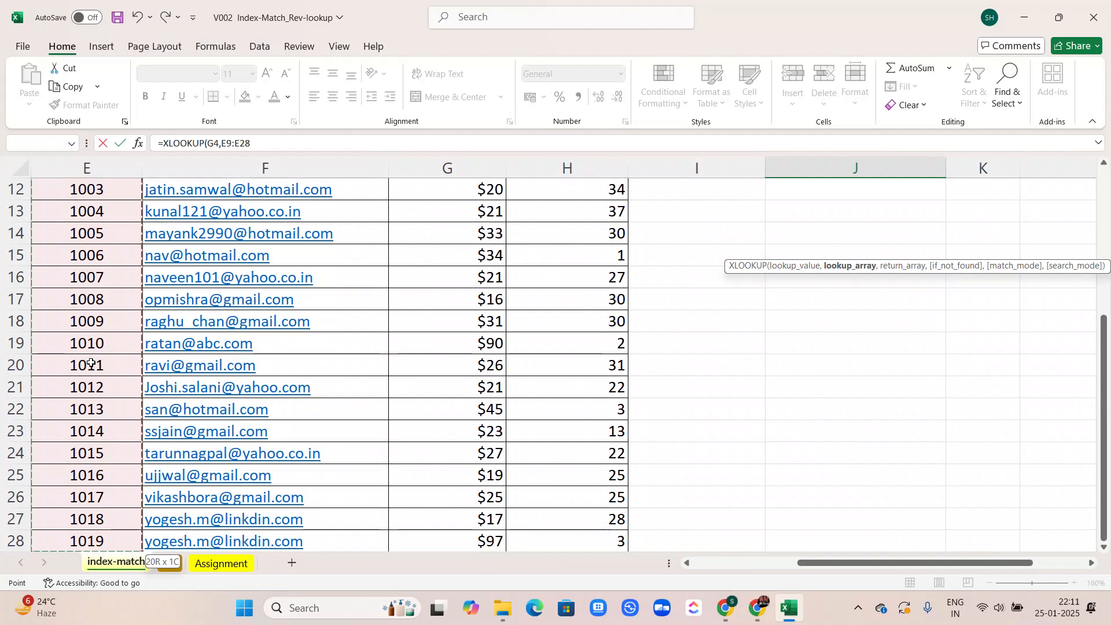
type(",")
Complete the XLOOKUP in J4 with the absolute range $B$9:$B$28 as the return array
scroll(91, 362, "left", 4)
scroll(91, 362, "up", 3)
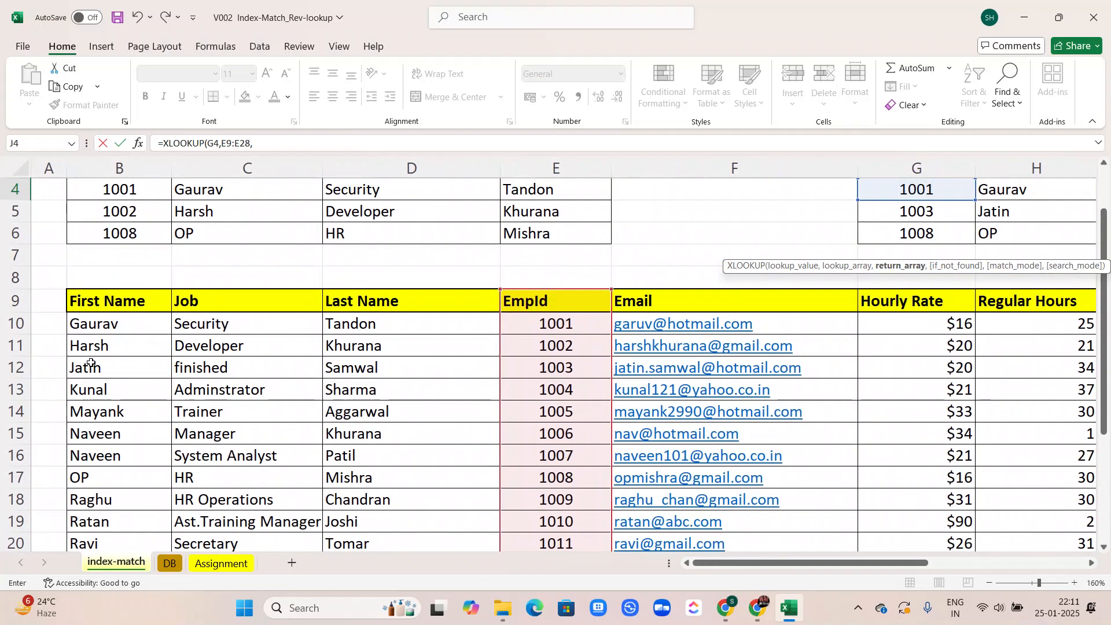
left_click(85, 303)
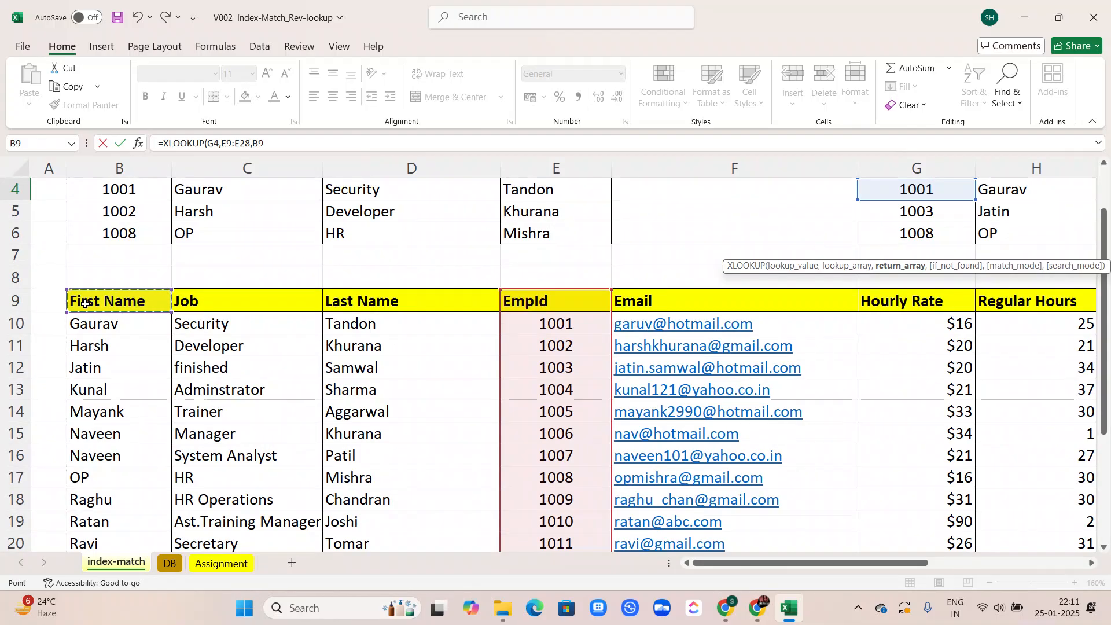
key("ctrl+shift+Down")
key("F4")
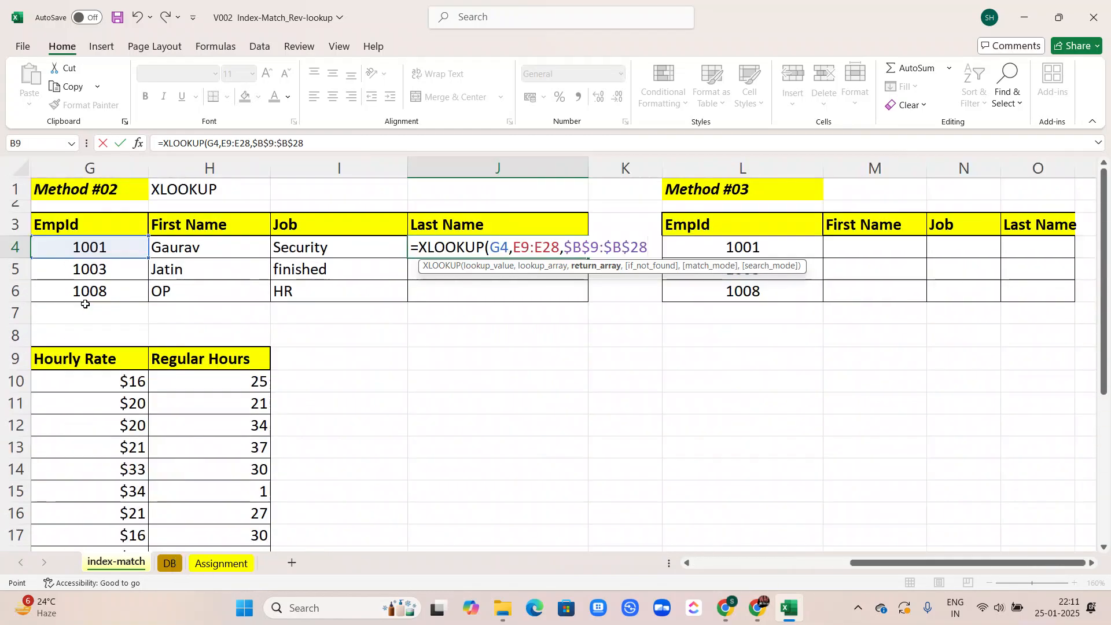
key("Return")
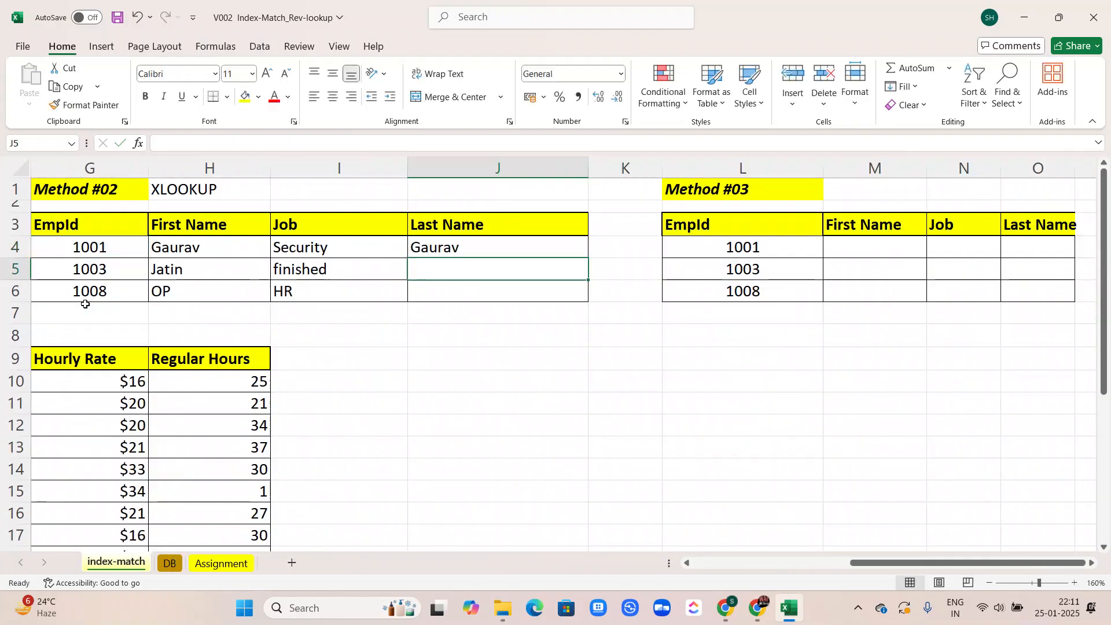
Replace the return array of the XLOOKUP in J4 with the Last Name range D9:D28
left_click(430, 248)
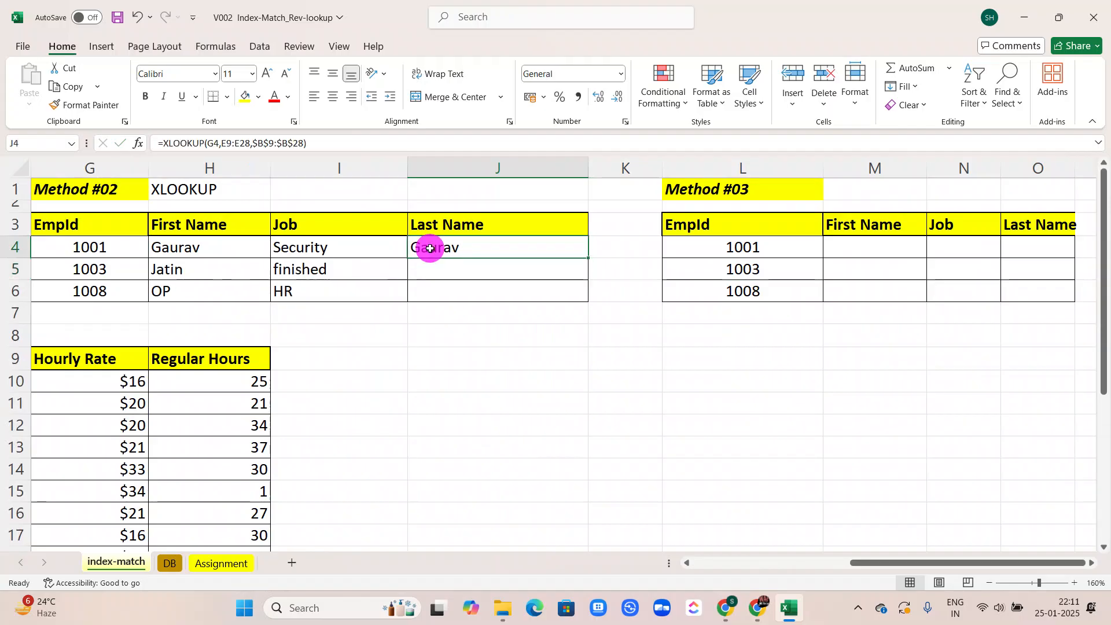
left_click(301, 144)
key("BackSpace")
key("BackSpace")
key("BackSpace")
key("BackSpace")
key("BackSpace")
key("BackSpace")
key("BackSpace")
key("BackSpace")
key("BackSpace")
key("BackSpace")
scroll(158, 370, "left", 5)
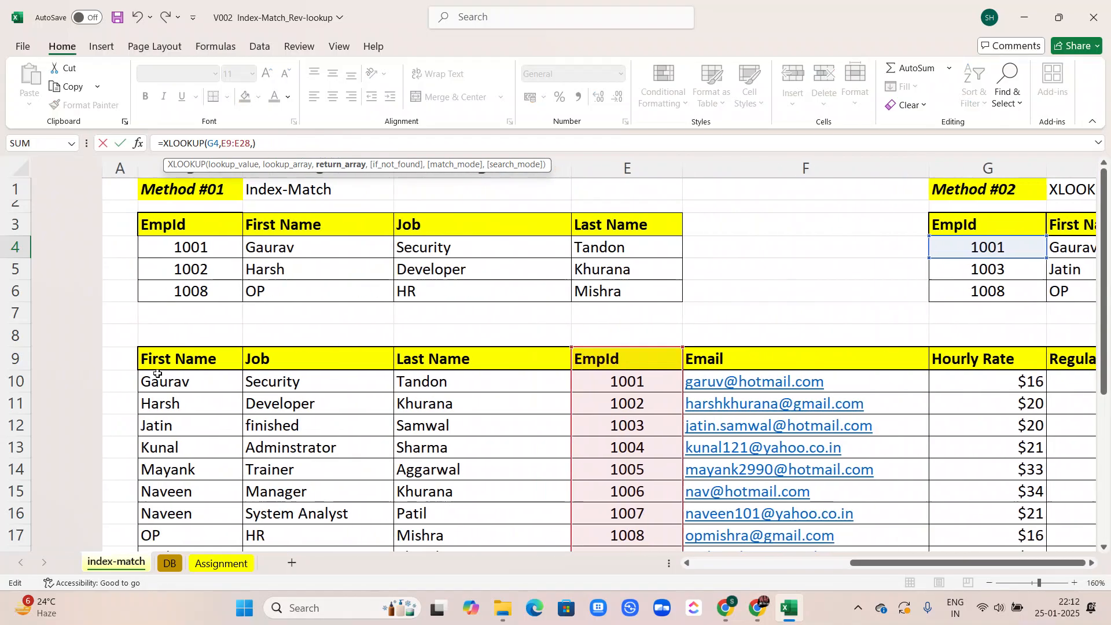
scroll(158, 373, "right", 2)
left_click(369, 360)
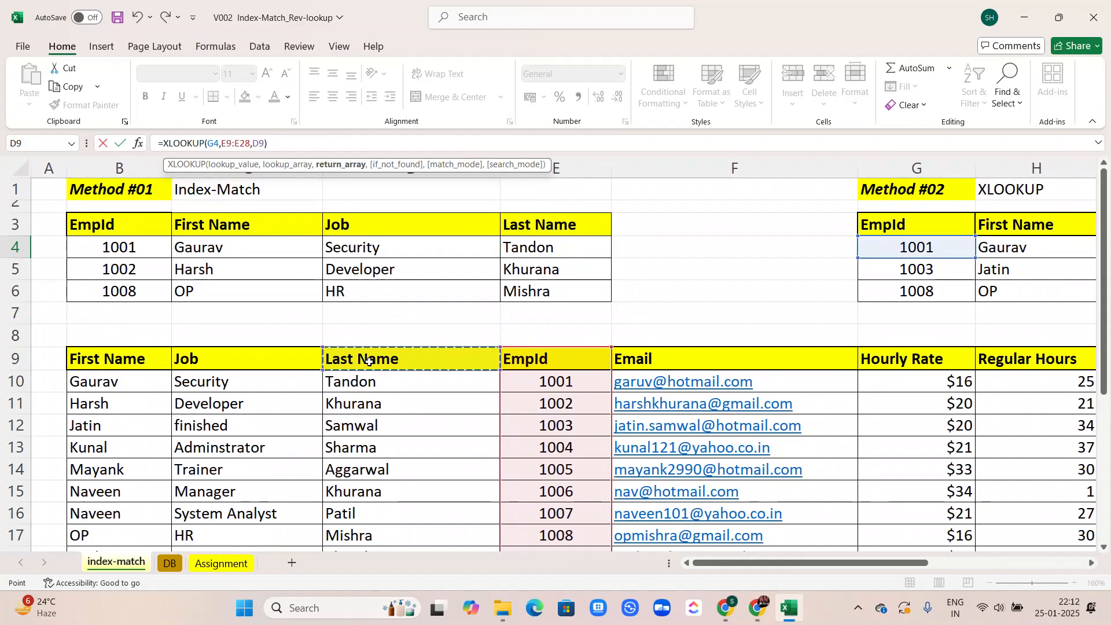
scroll(369, 361, "down", 4)
key("Return")
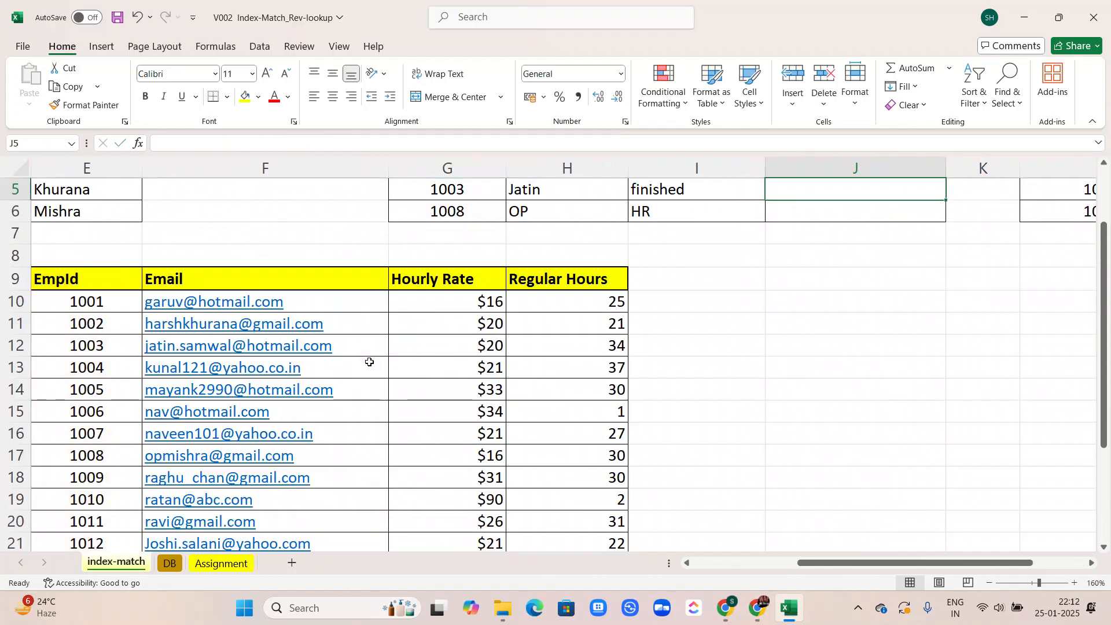
Fill the Last Name XLOOKUP from J4 down to J6
scroll(369, 362, "up", 3)
scroll(370, 361, "right", 1)
left_click(684, 249)
left_click_drag(835, 257, 837, 258)
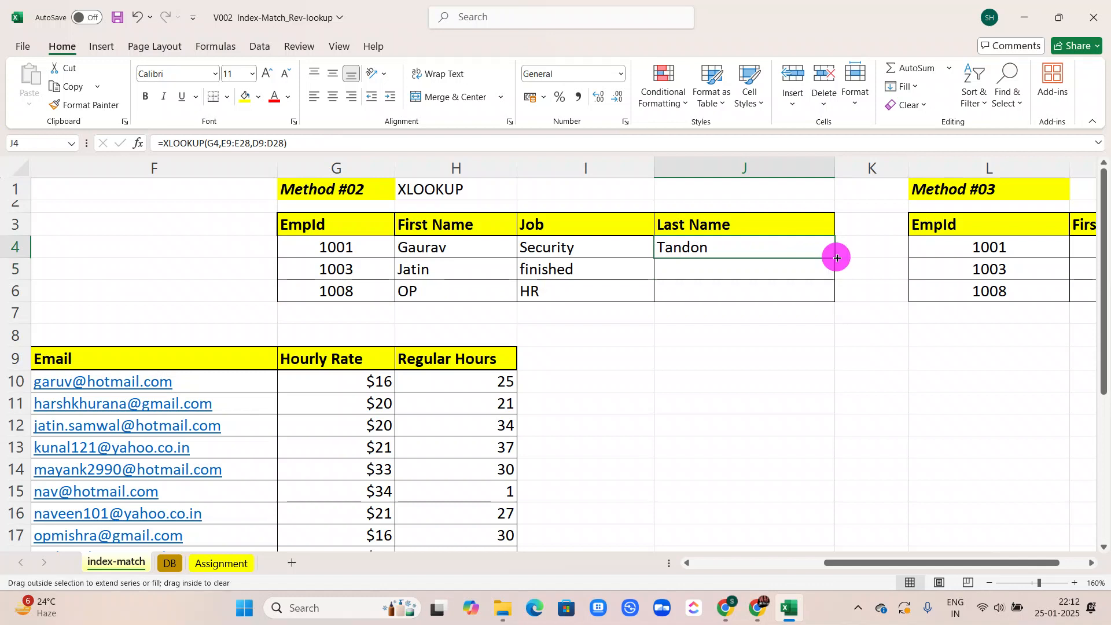
double_click(836, 258)
scroll(720, 277, "right", 1)
scroll(717, 278, "left", 1)
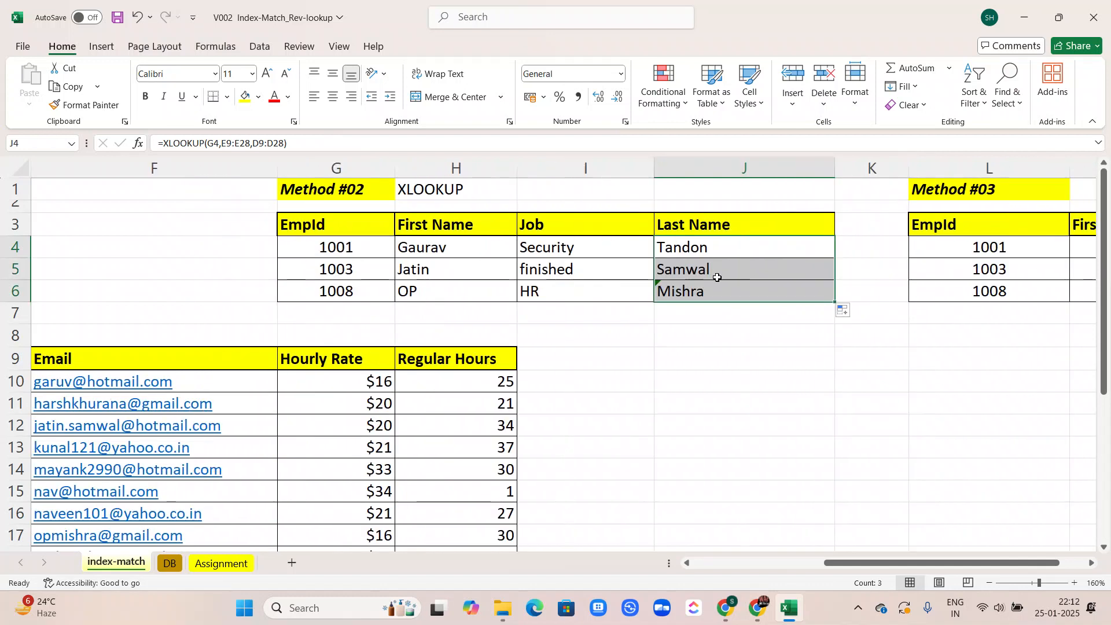
left_click(708, 45)
Start an INDEX formula in M4 under Method #03's First Name with the absolute table range $B$9:$H$28 as the array
scroll(443, 361, "right", 3)
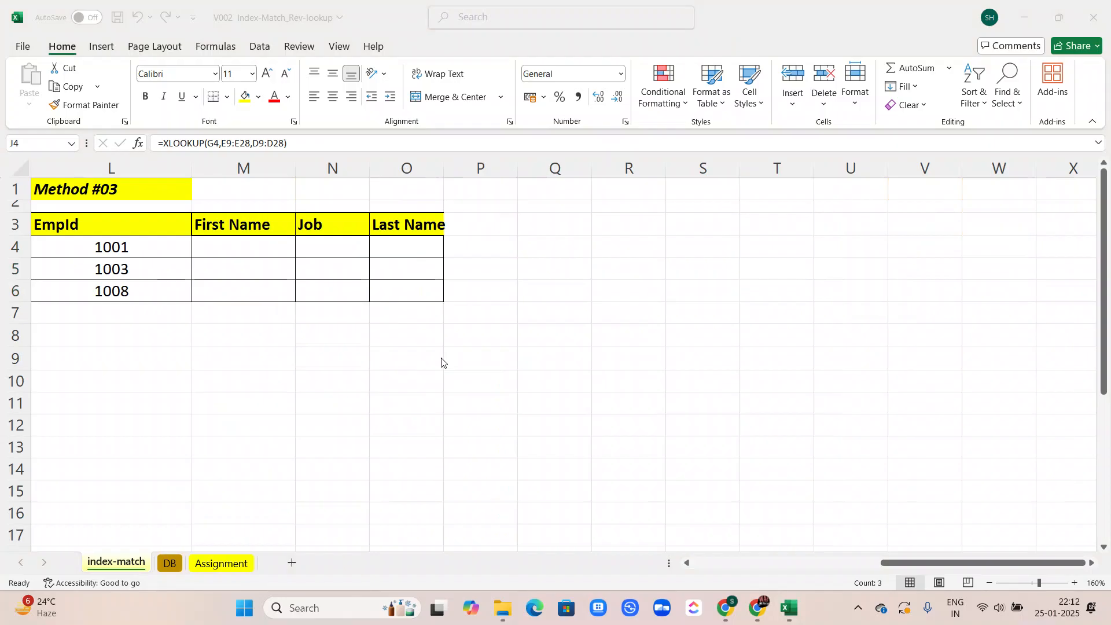
scroll(442, 362, "left", 5)
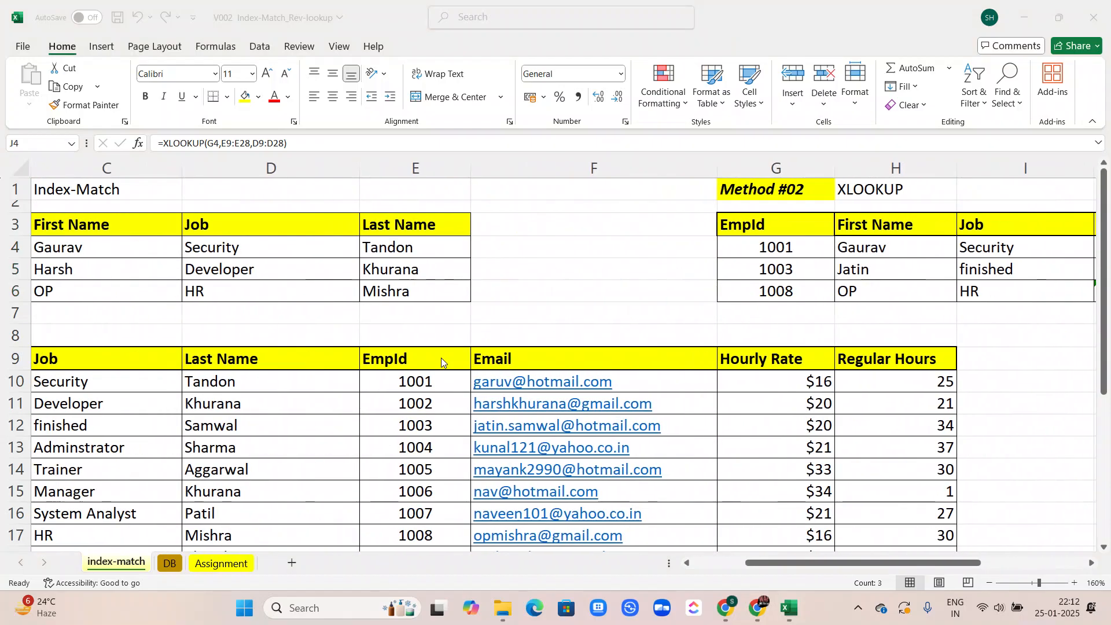
scroll(442, 363, "right", 5)
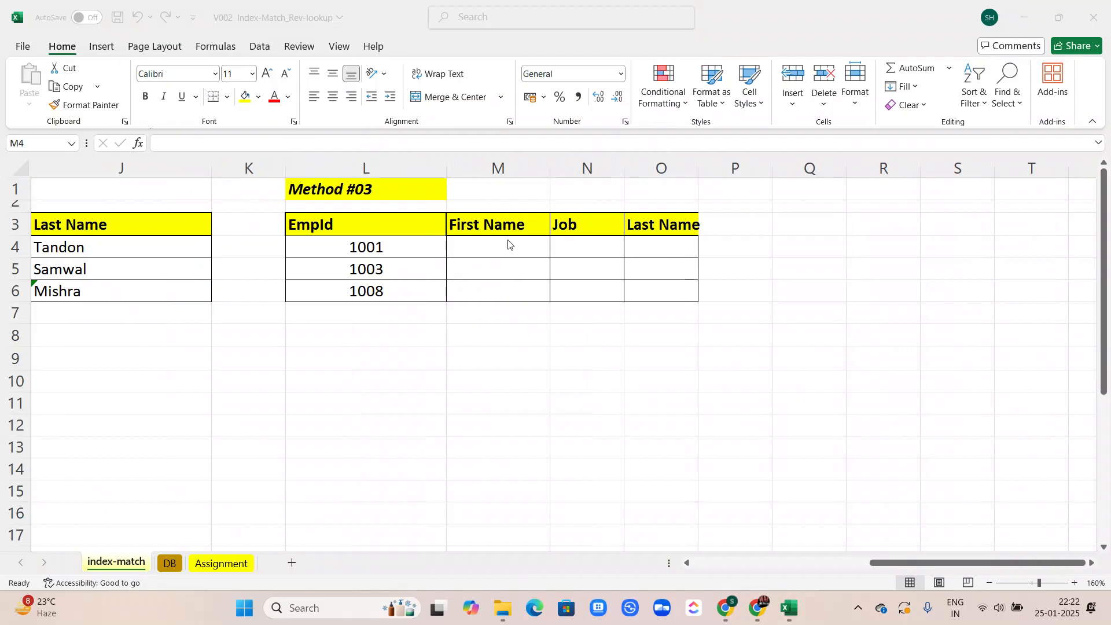
left_click(465, 251)
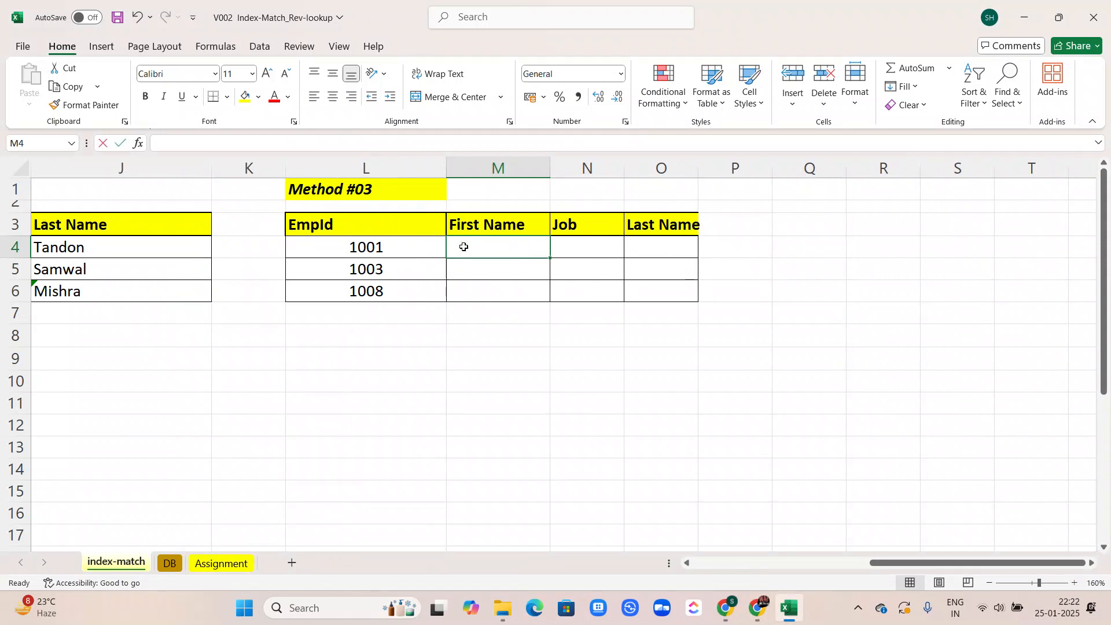
type("=")
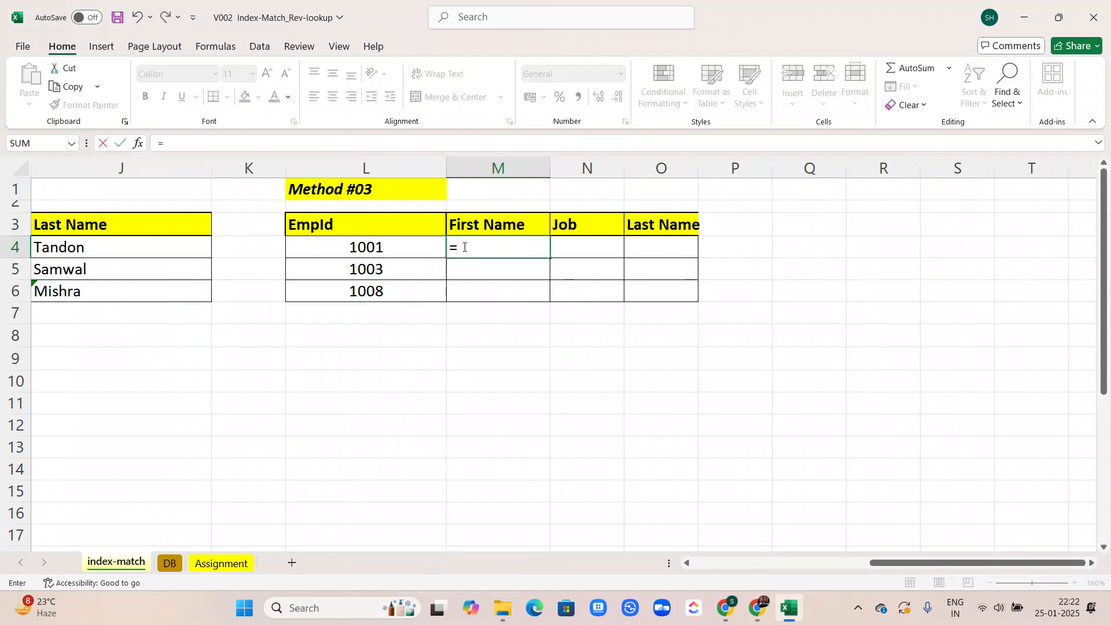
type("IN")
key("Tab")
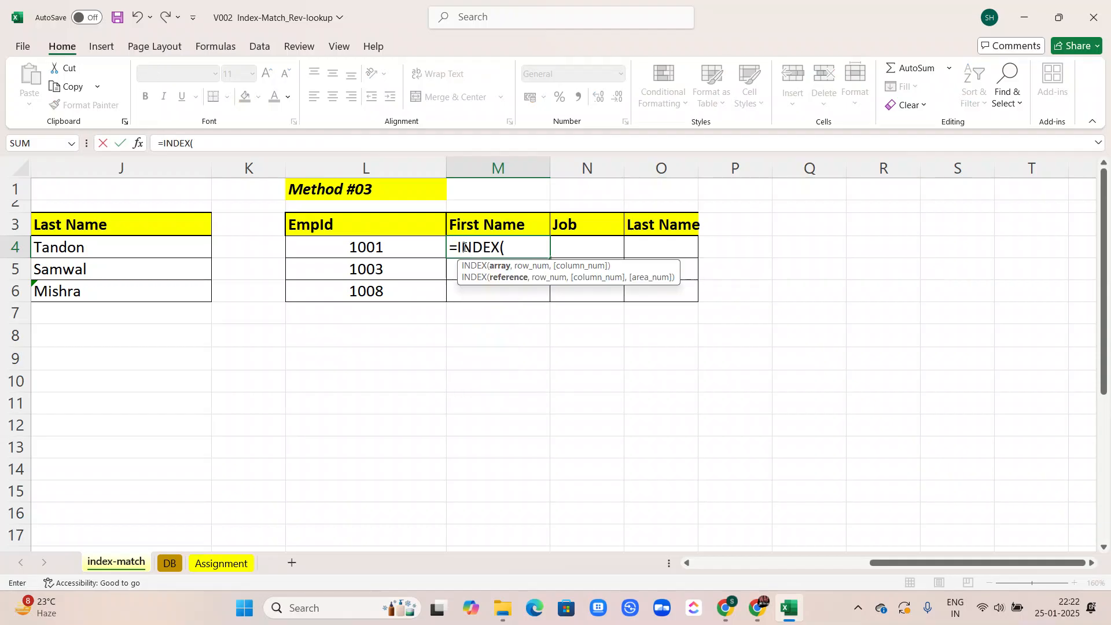
scroll(348, 309, "left", 10)
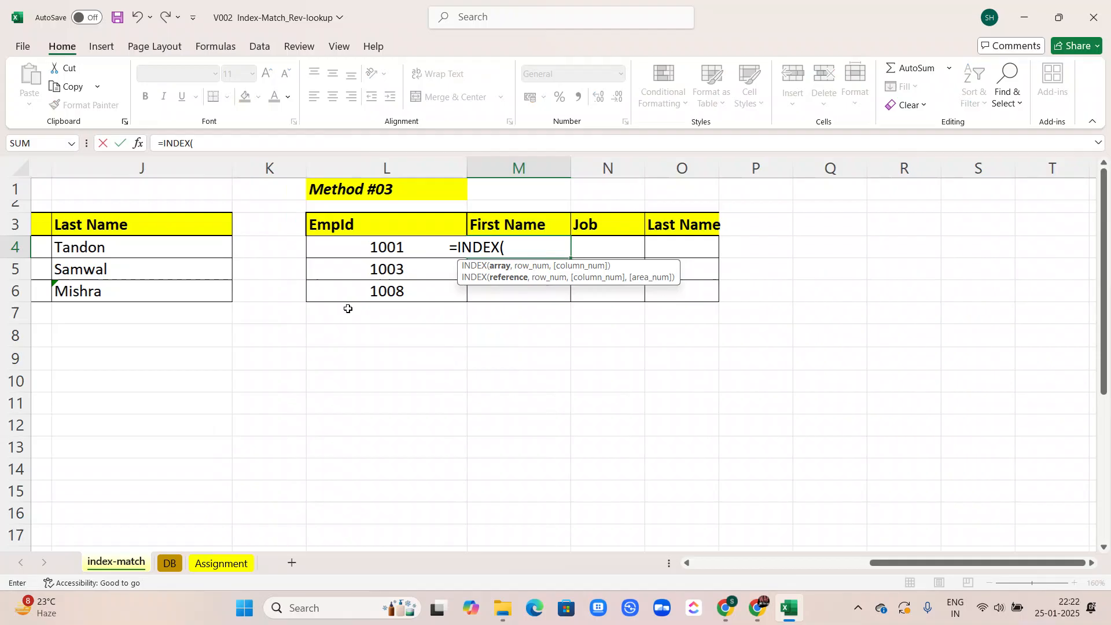
scroll(348, 309, "left", 1)
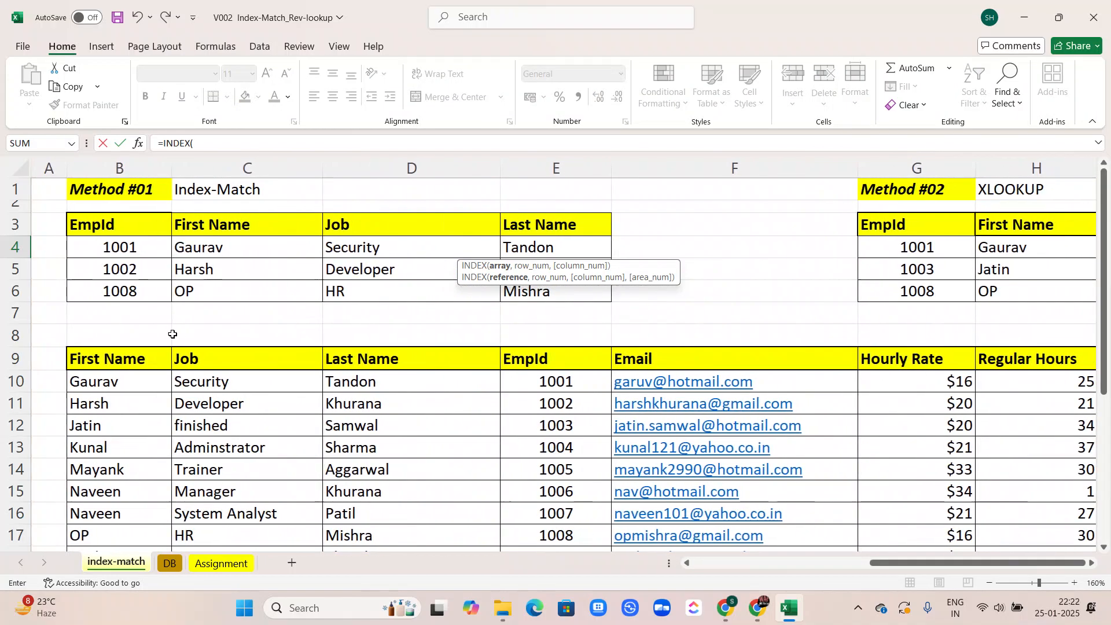
left_click(113, 357)
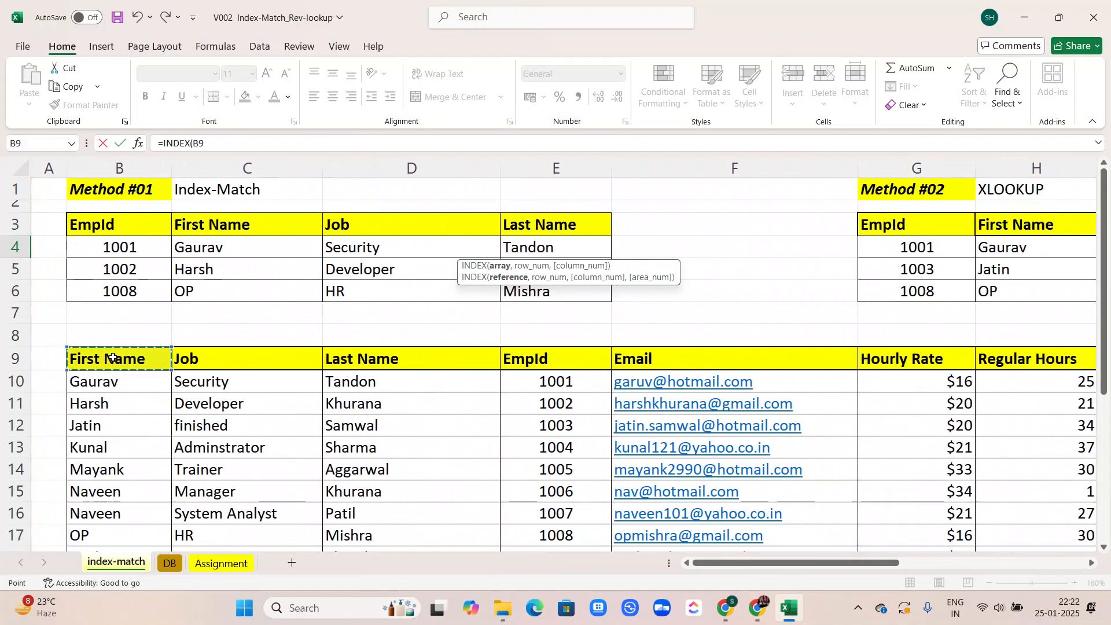
key("ctrl+shift+Down")
key("ctrl+shift+Right")
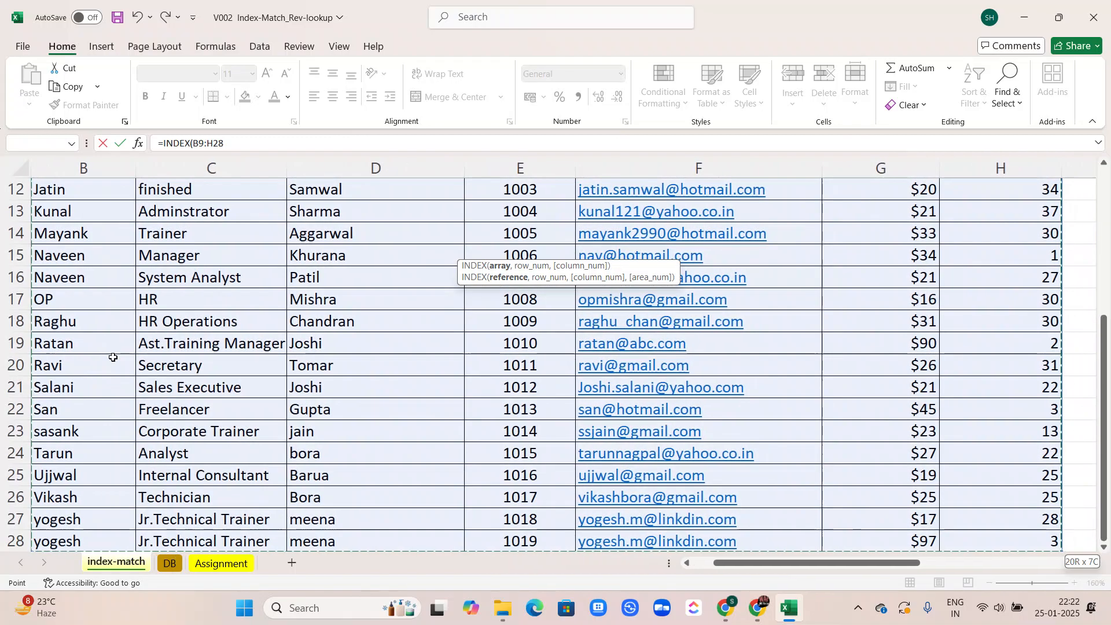
key("F4")
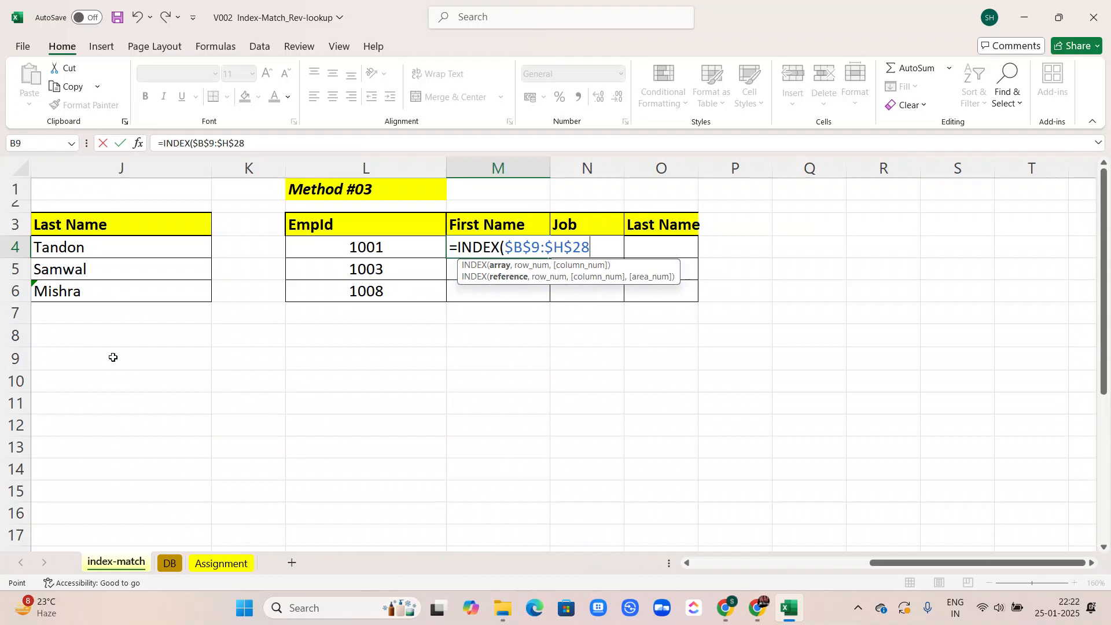
type(",")
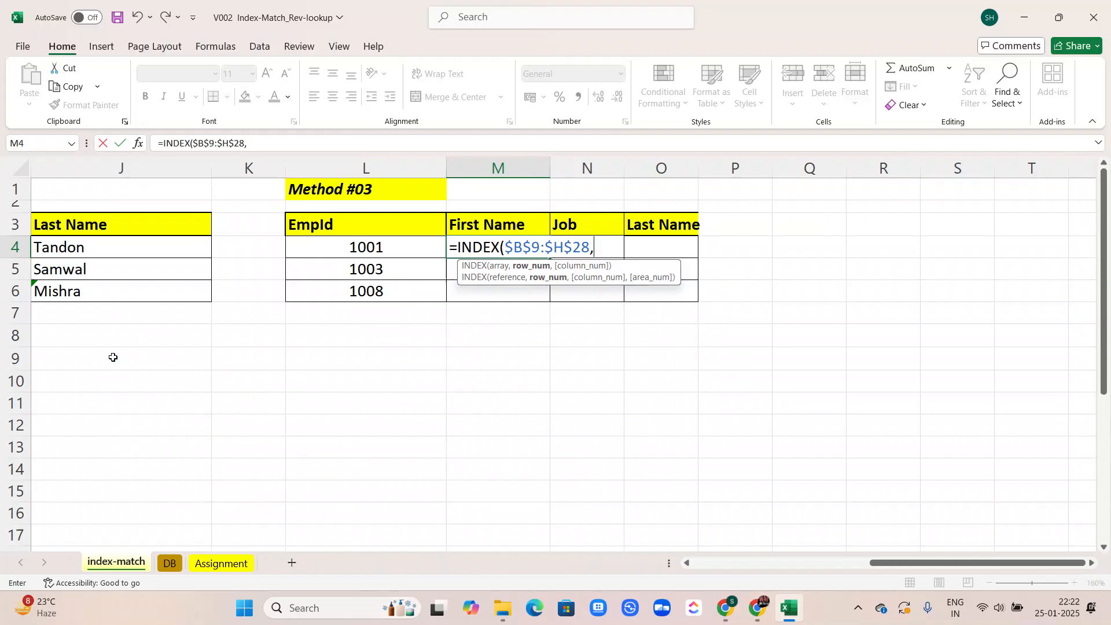
Add a MATCH as the row number, looking up L4 in $E$9:$E$28 with exact match type 0
type("m")
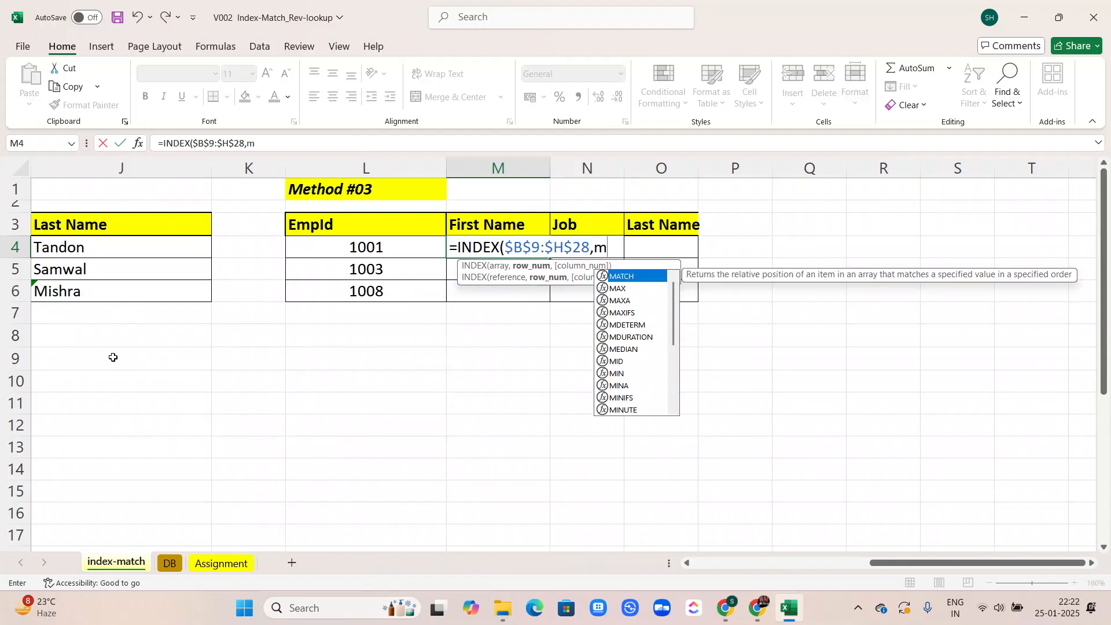
type("a")
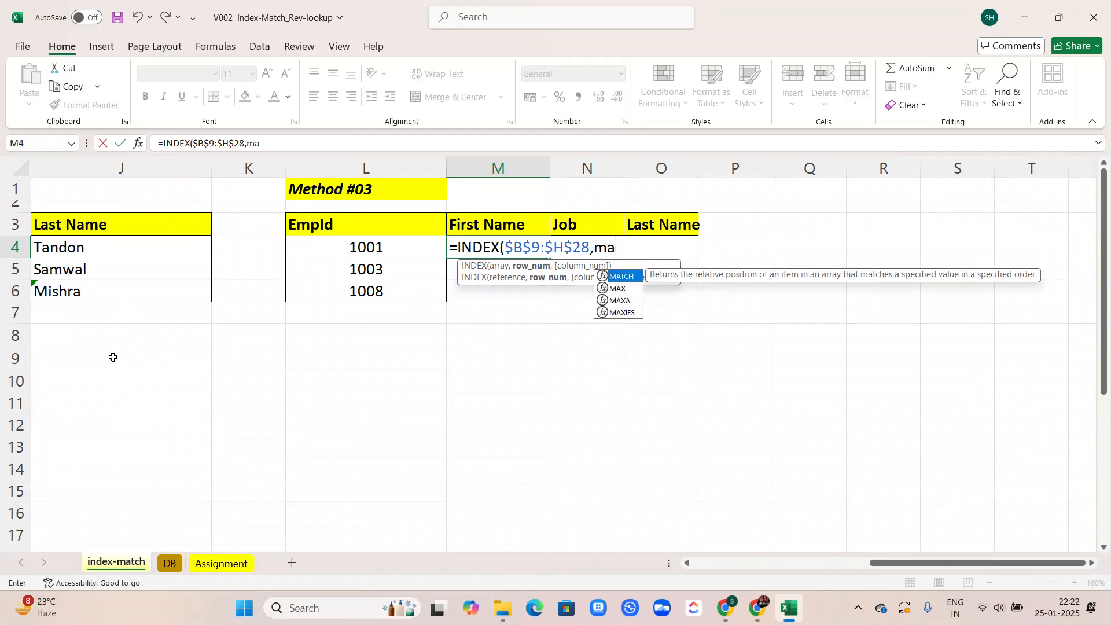
key("Tab")
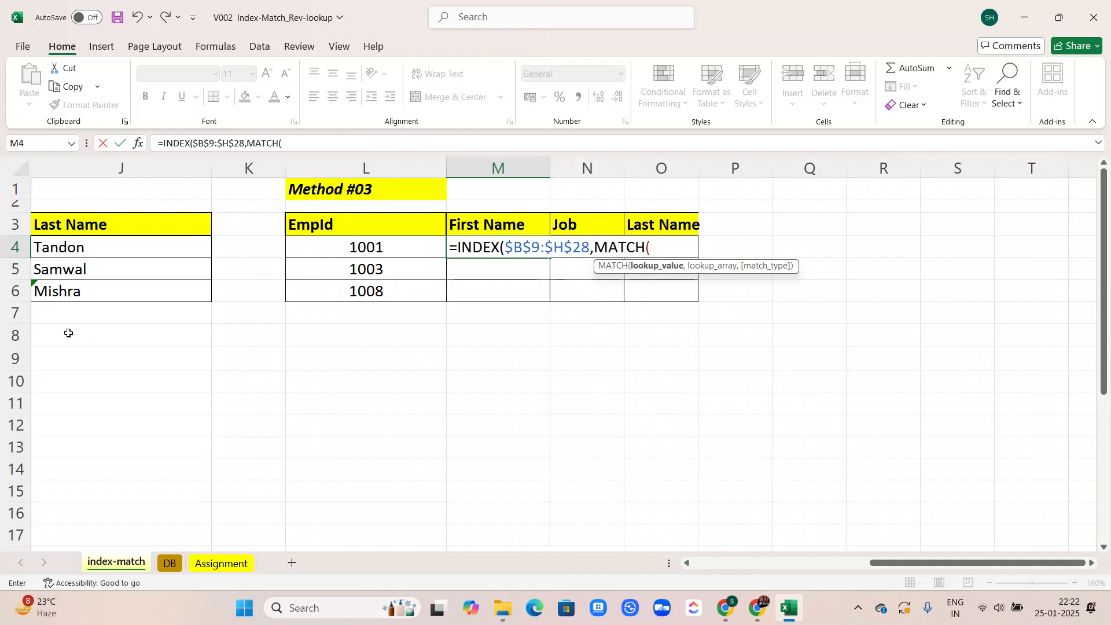
left_click(413, 242)
type(",")
scroll(359, 263, "left", 5)
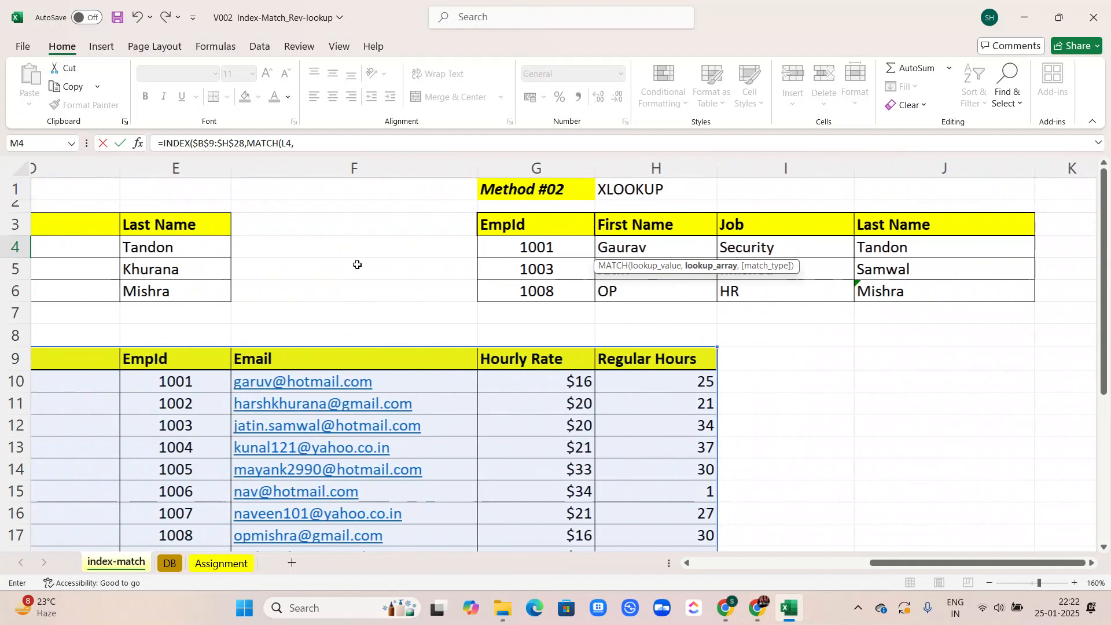
left_click(242, 357)
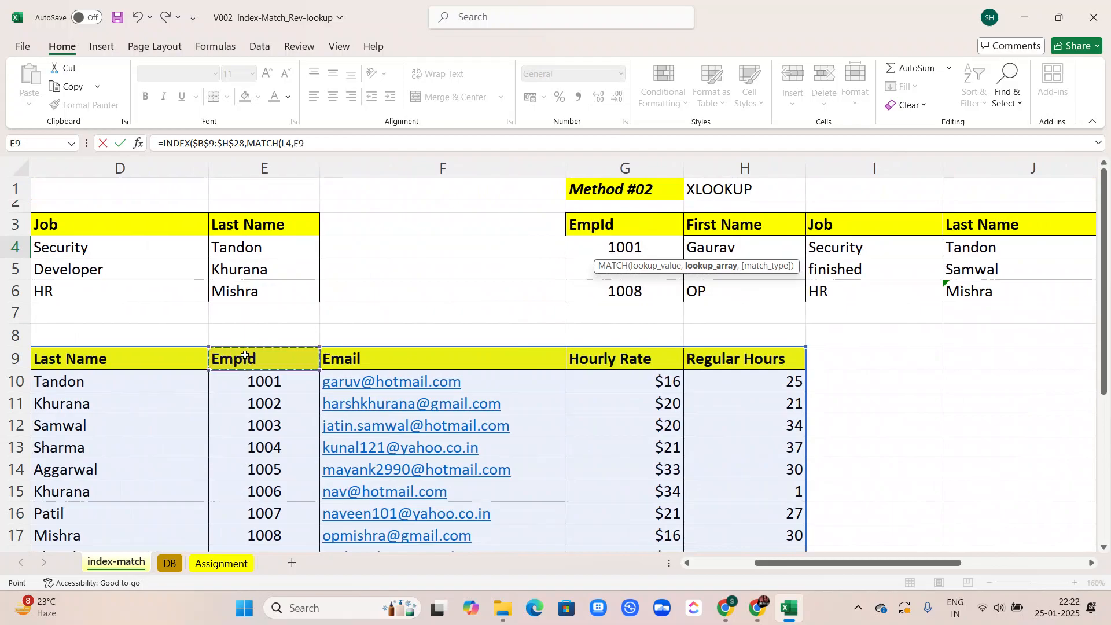
key("ctrl+shift+Down")
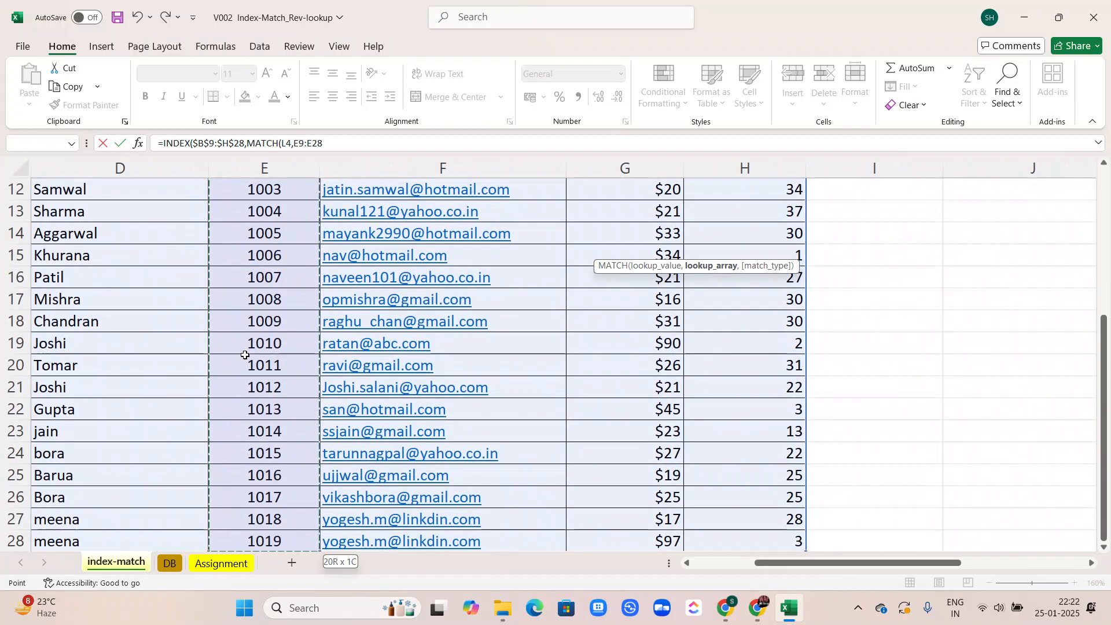
key("F4")
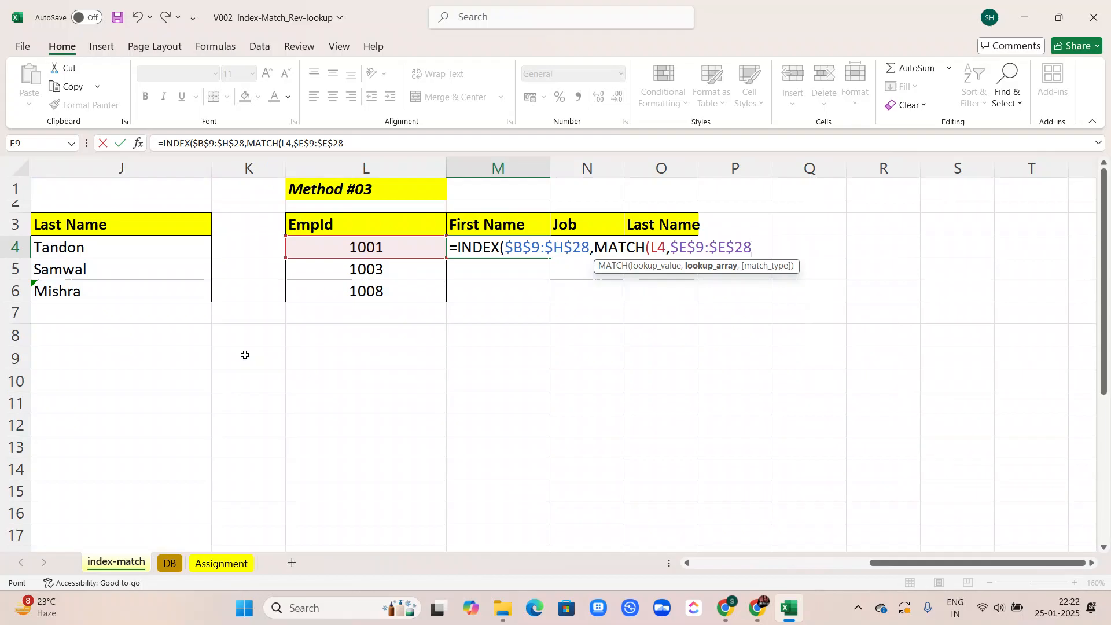
type(",0")
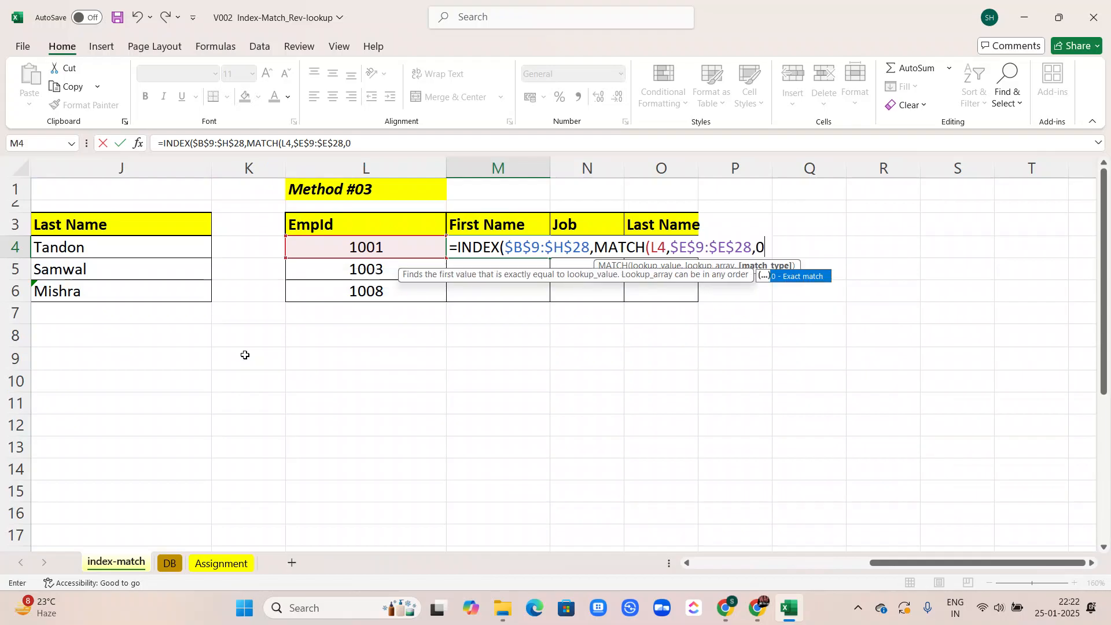
type(")")
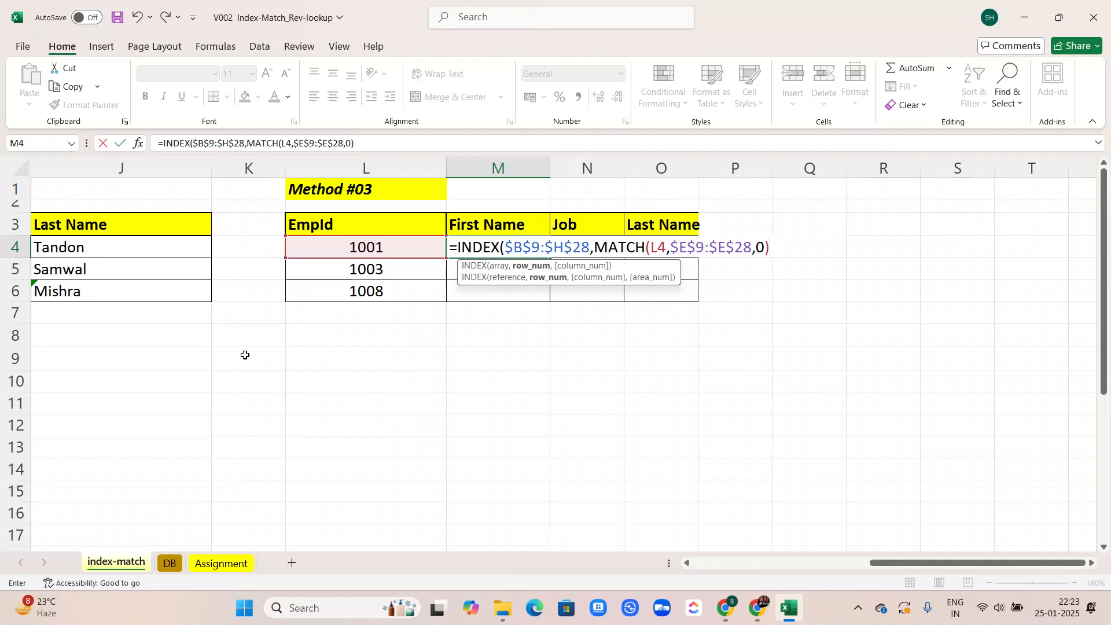
Add a second MATCH as the column number with the absolute header range $M$3:$O$3 as its lookup value
type(",ma")
key("Tab")
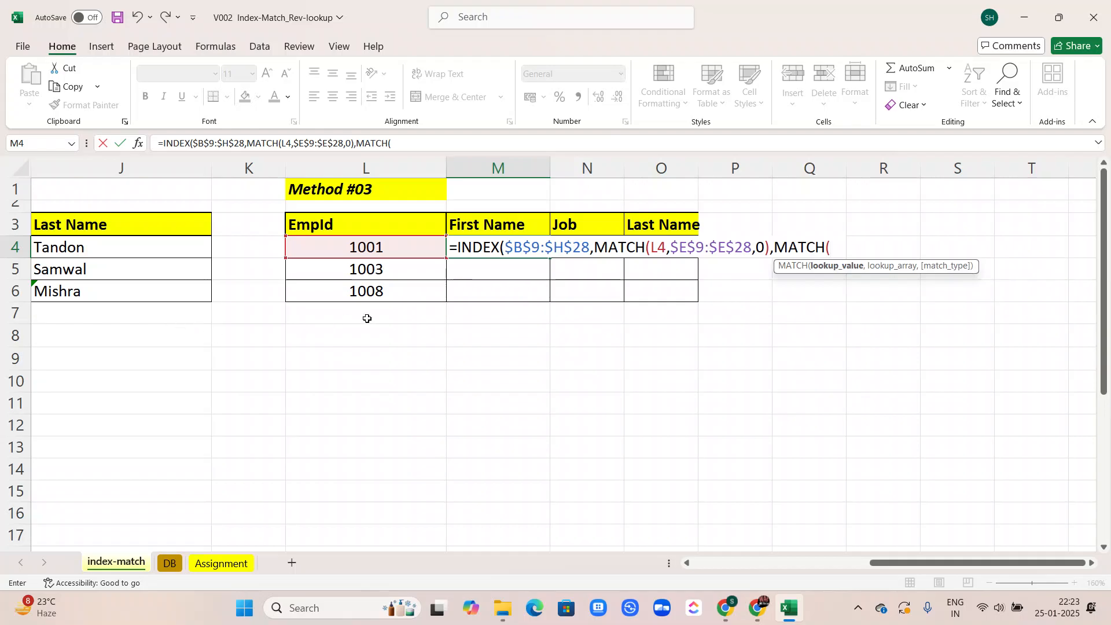
left_click(472, 223)
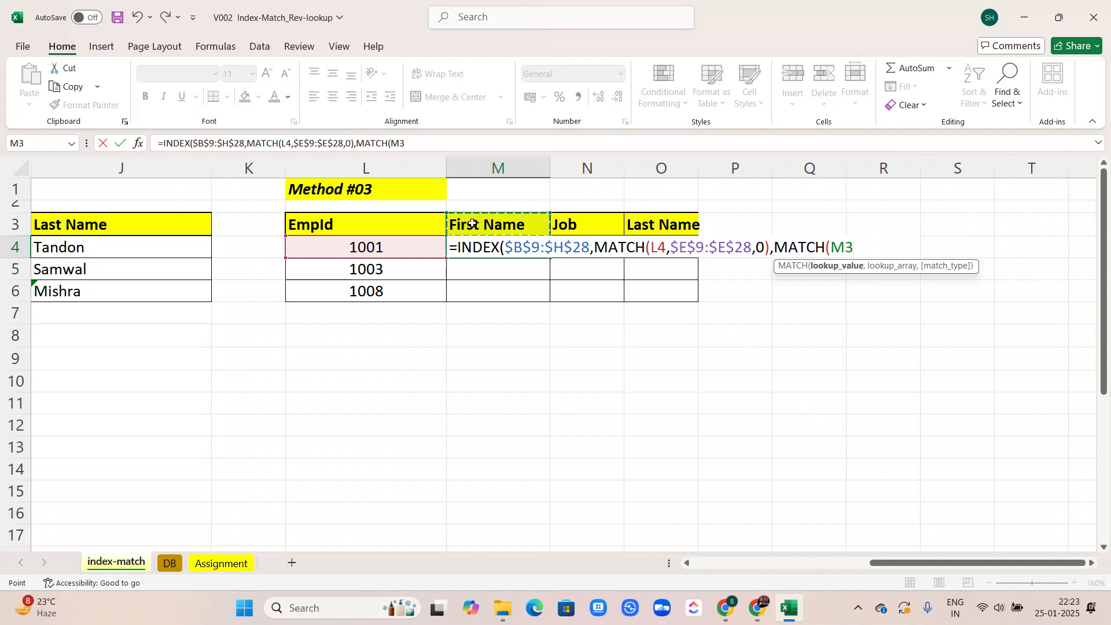
key("shift+Right")
key("shift+Right")
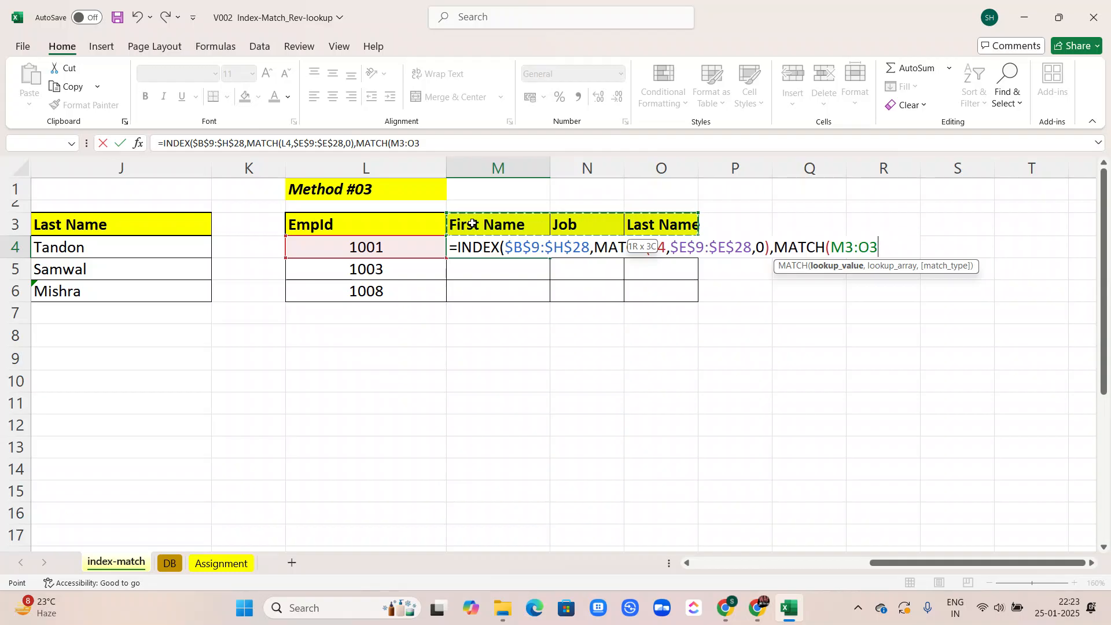
key("F4")
type(",")
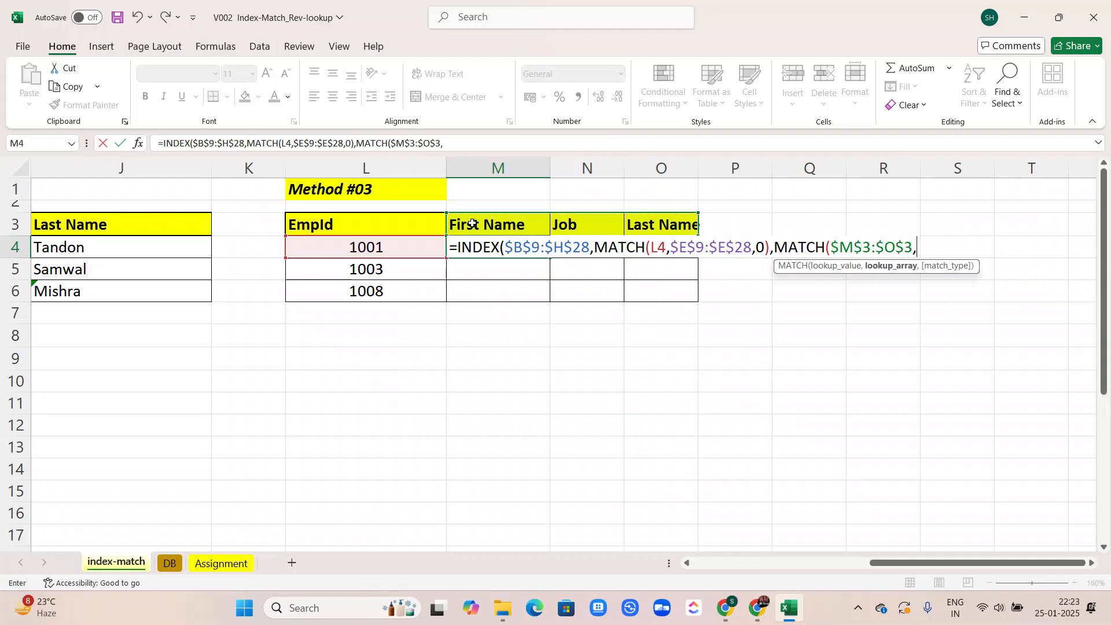
Complete the column MATCH arguments in M4 with the absolute source header range $B$9:$H$9 as lookup array and exact match type 0
scroll(262, 380, "left", 6)
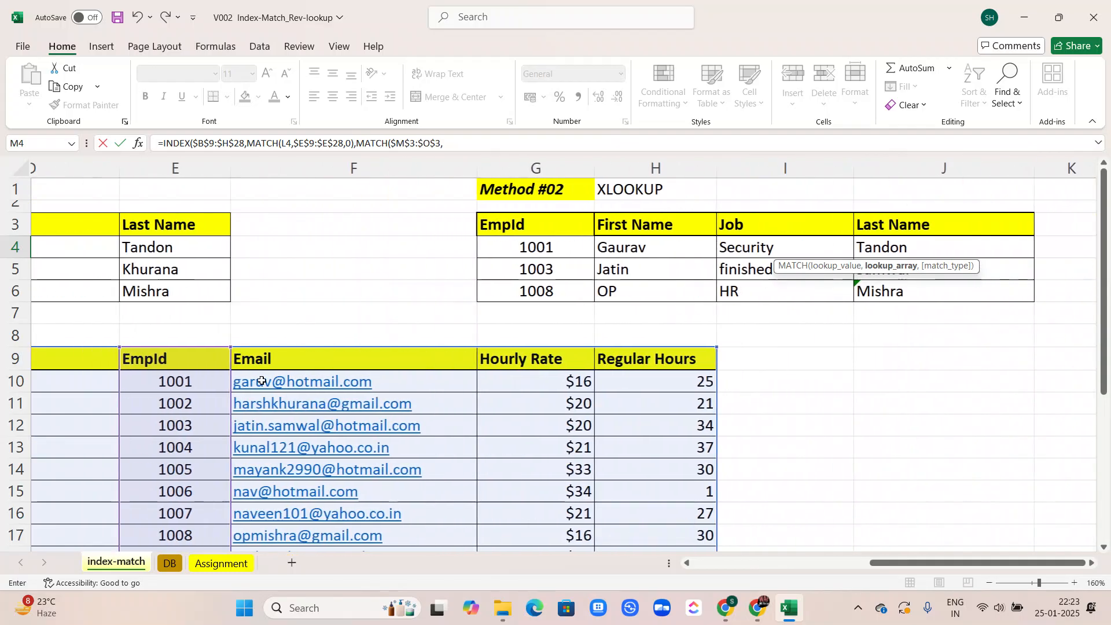
scroll(262, 380, "left", 1)
left_click(88, 360)
key("ctrl+shift+Right")
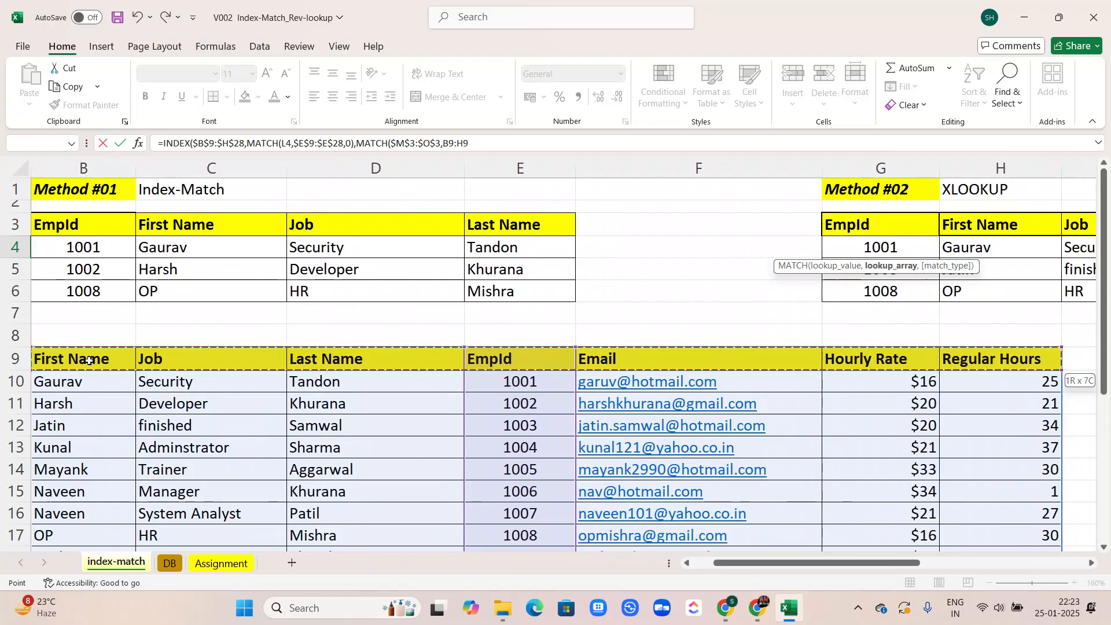
key("F4")
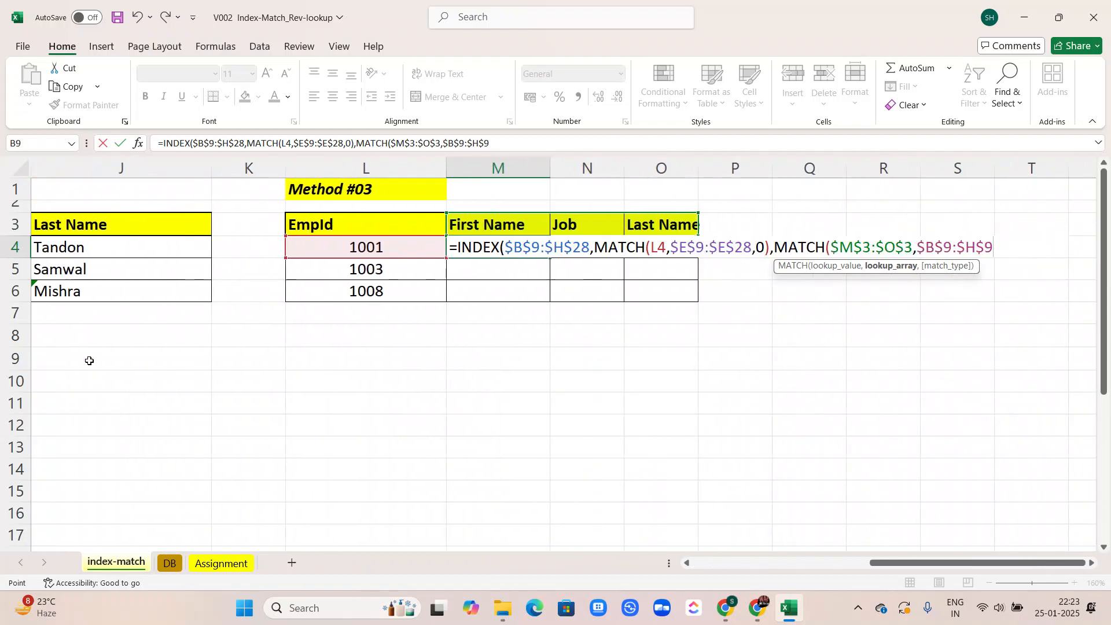
type(",,")
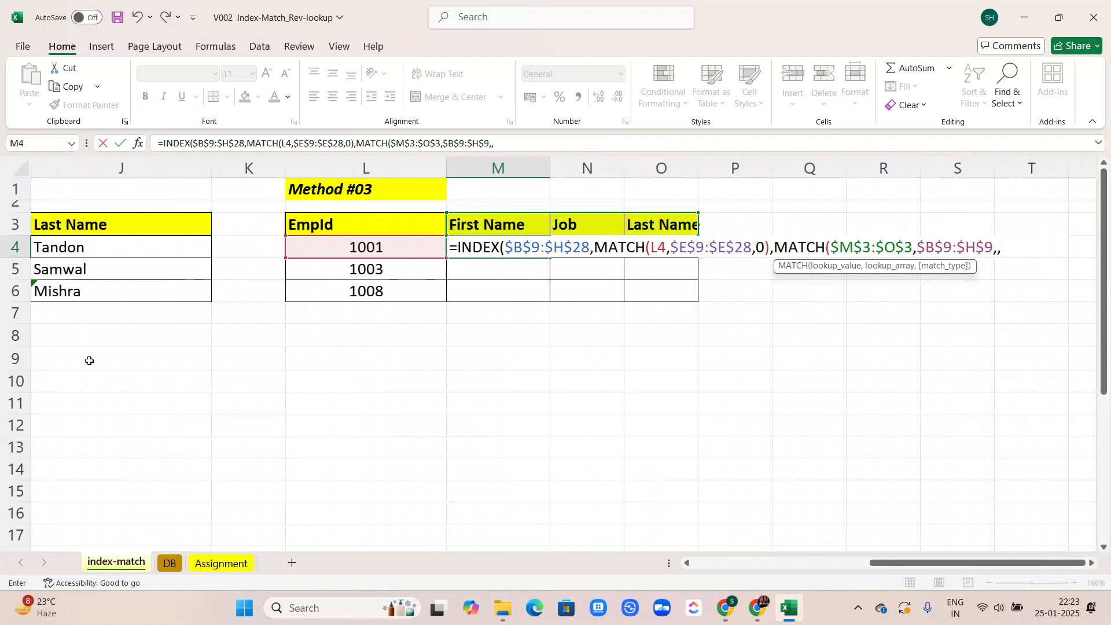
key("BackSpace")
type("0")
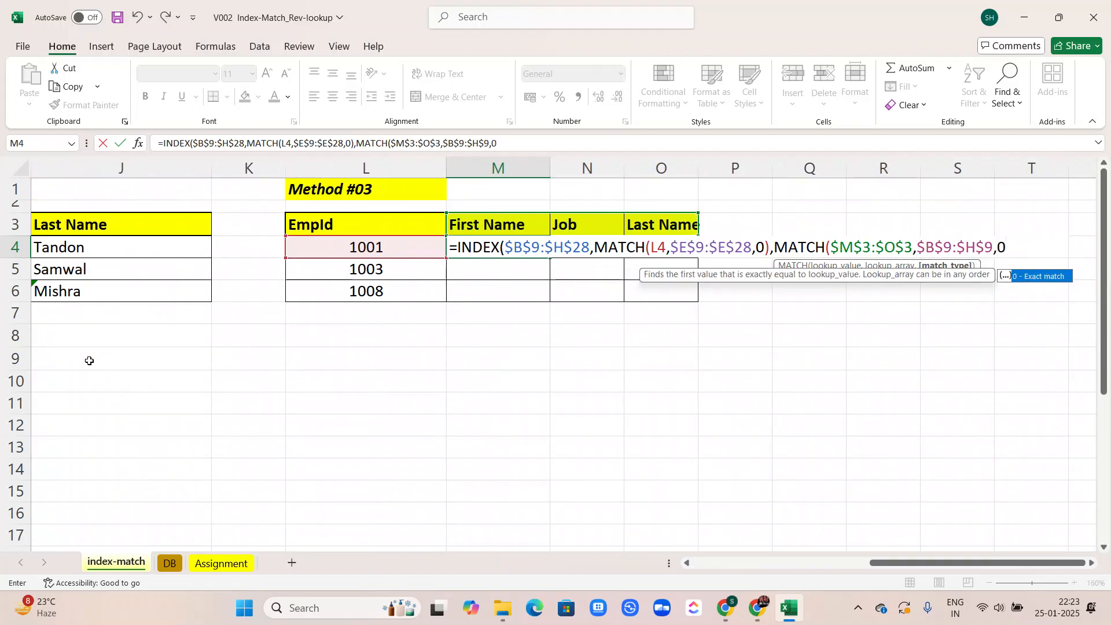
Close and enter the INDEX-MATCH-MATCH formula in M4, and fill it down to M6
type("))")
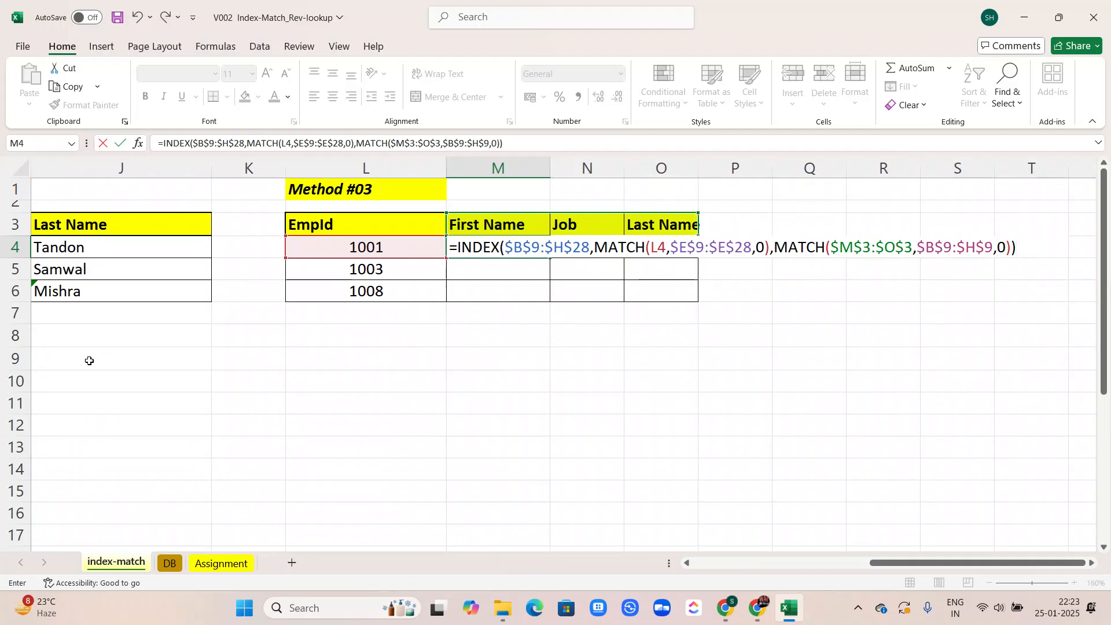
key("Return")
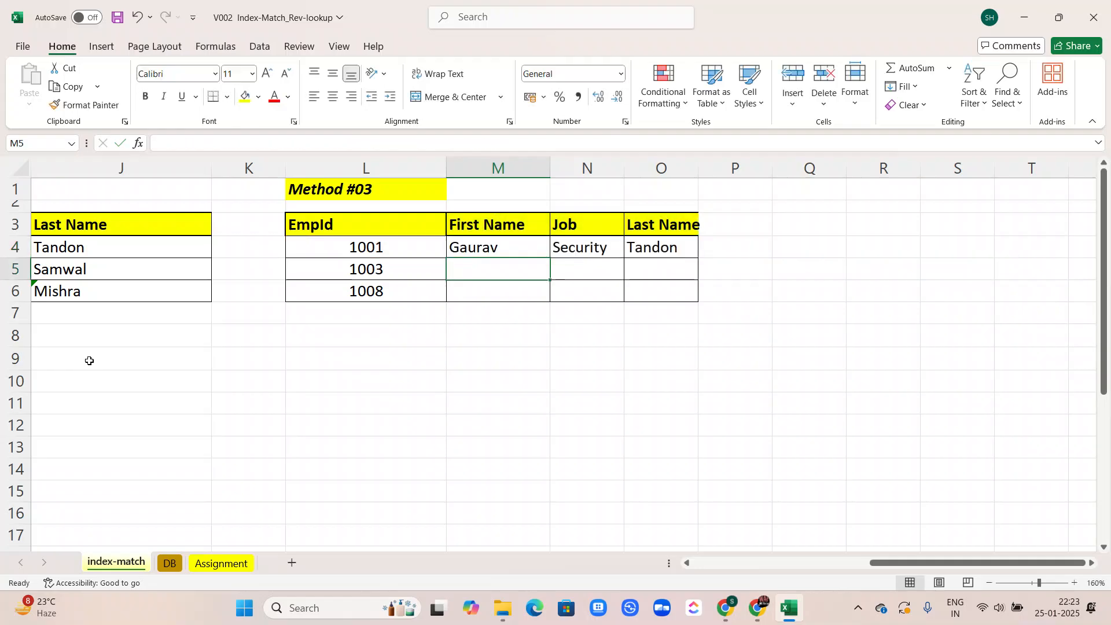
left_click(456, 243)
left_click_drag(550, 260, 549, 296)
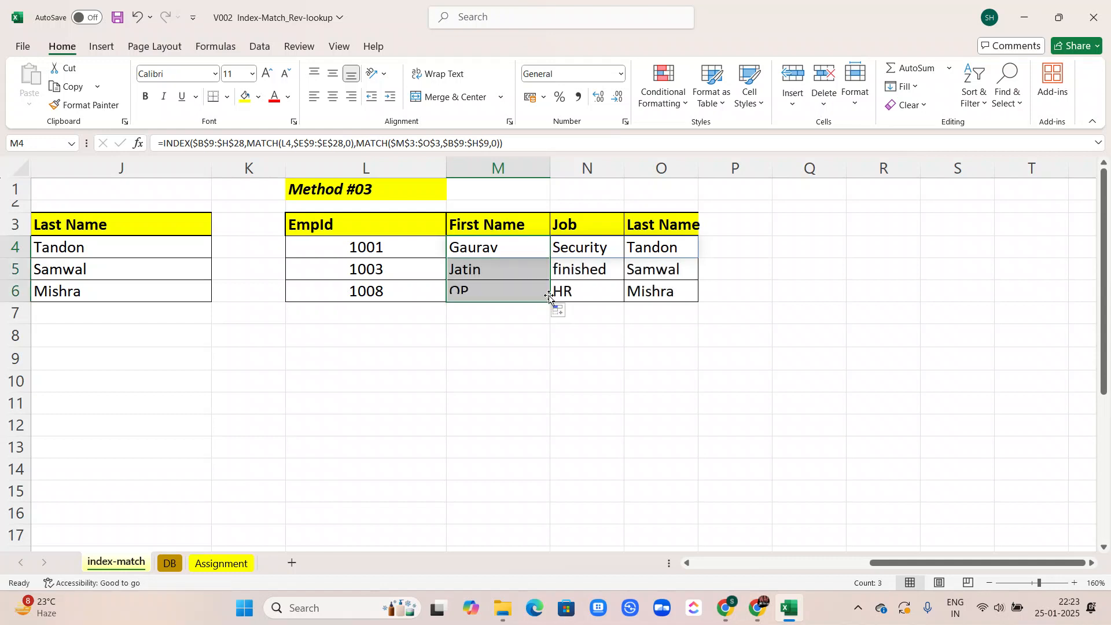
Review the Method #01, Method #02 and Method #03 lookup tables against the employee source table
scroll(403, 330, "left", 1)
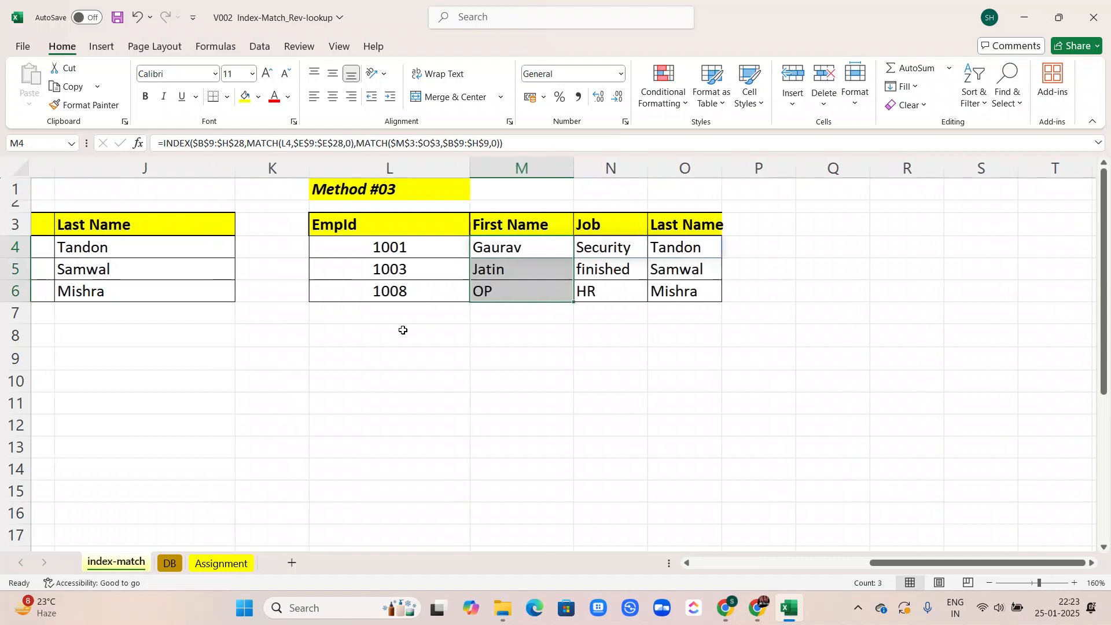
scroll(403, 330, "left", 5)
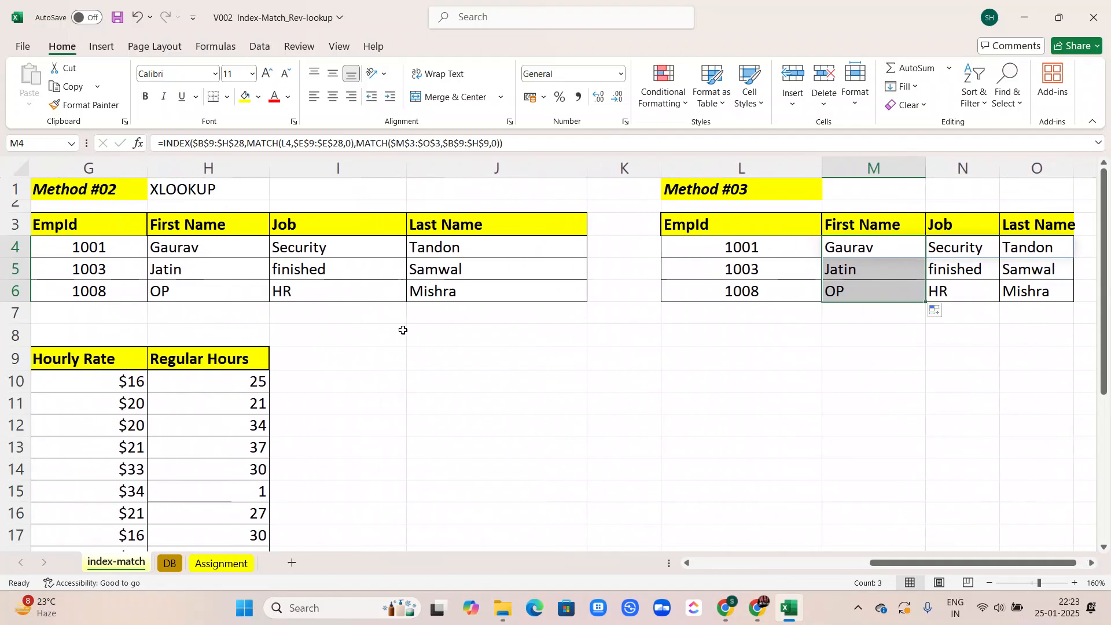
scroll(168, 278, "left", 3)
scroll(165, 279, "down", 2)
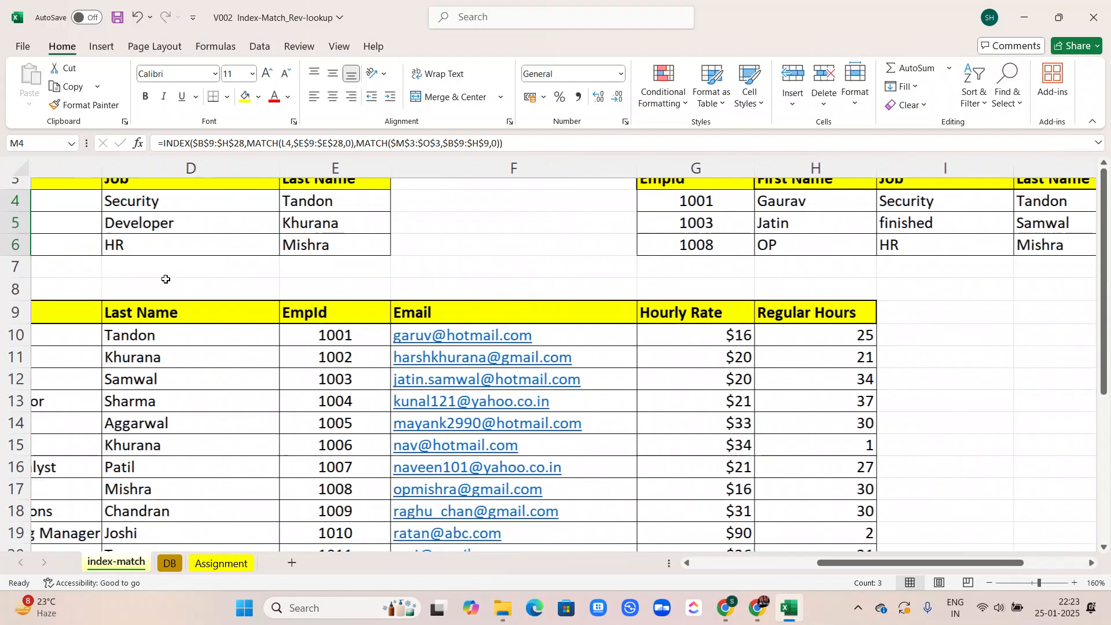
scroll(165, 279, "left", 3)
scroll(166, 279, "down", 2)
scroll(165, 279, "up", 2)
scroll(165, 279, "right", 7)
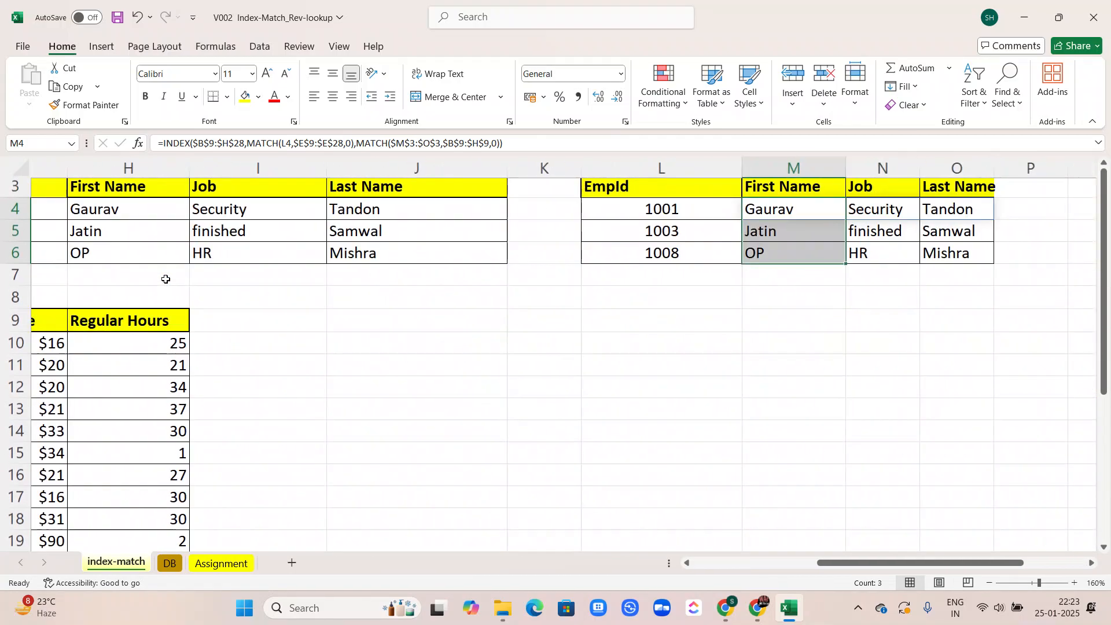
scroll(166, 278, "right", 1)
scroll(315, 265, "left", 2)
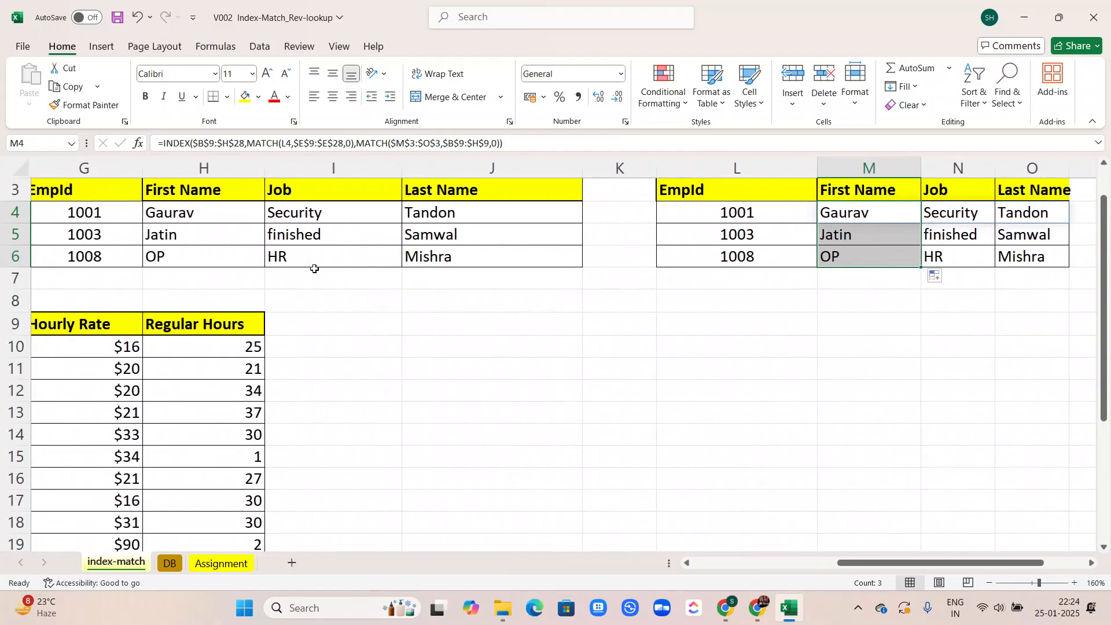
scroll(315, 268, "left", 3)
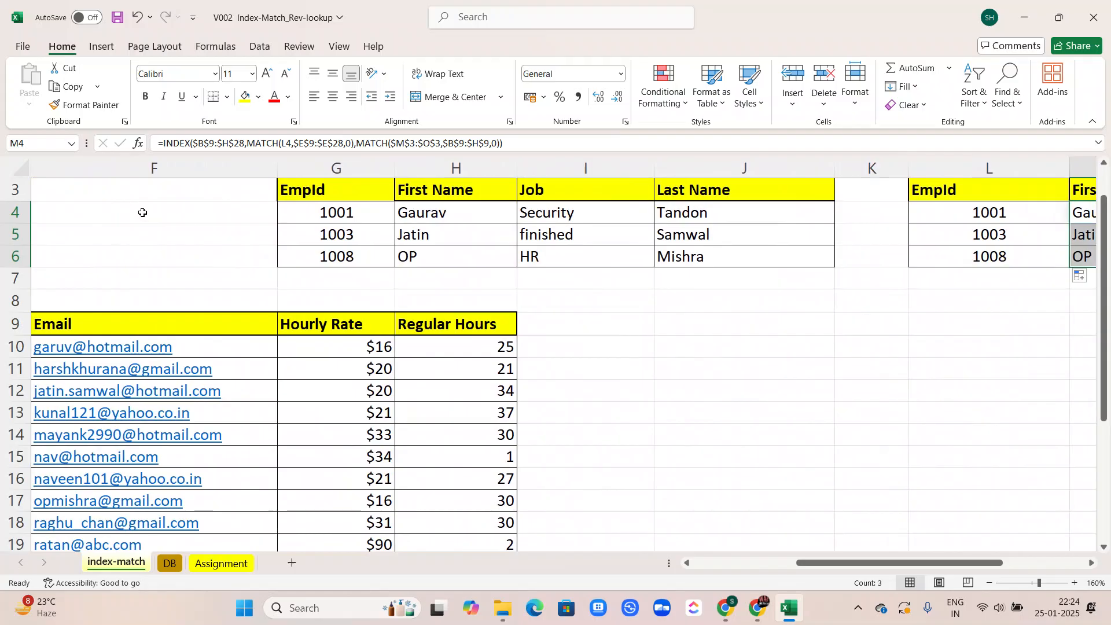
scroll(142, 212, "left", 2)
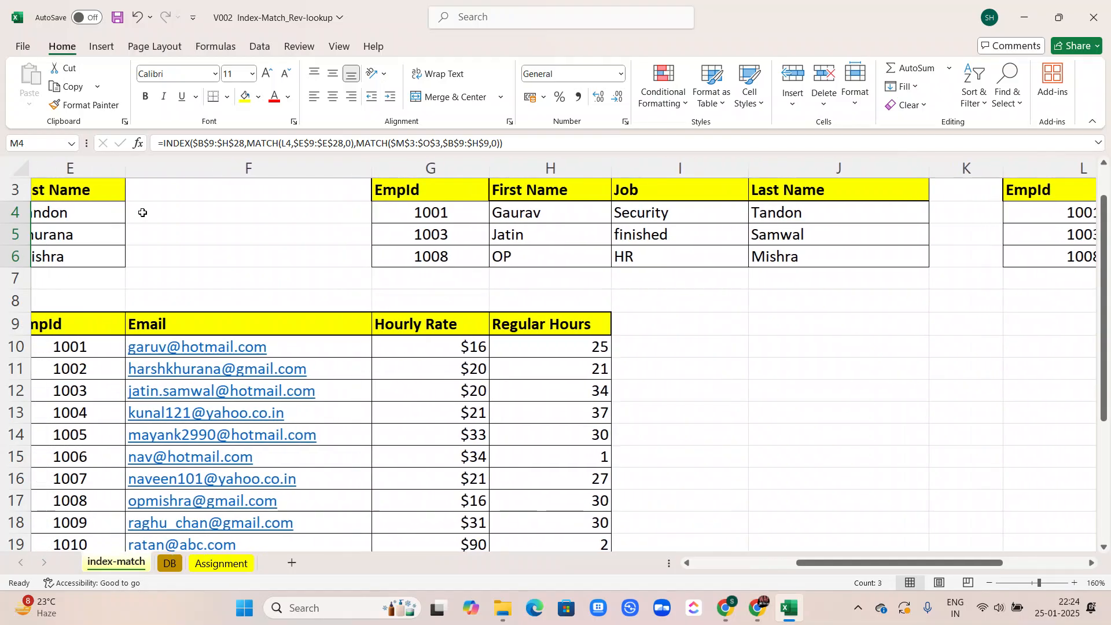
scroll(131, 280, "left", 5)
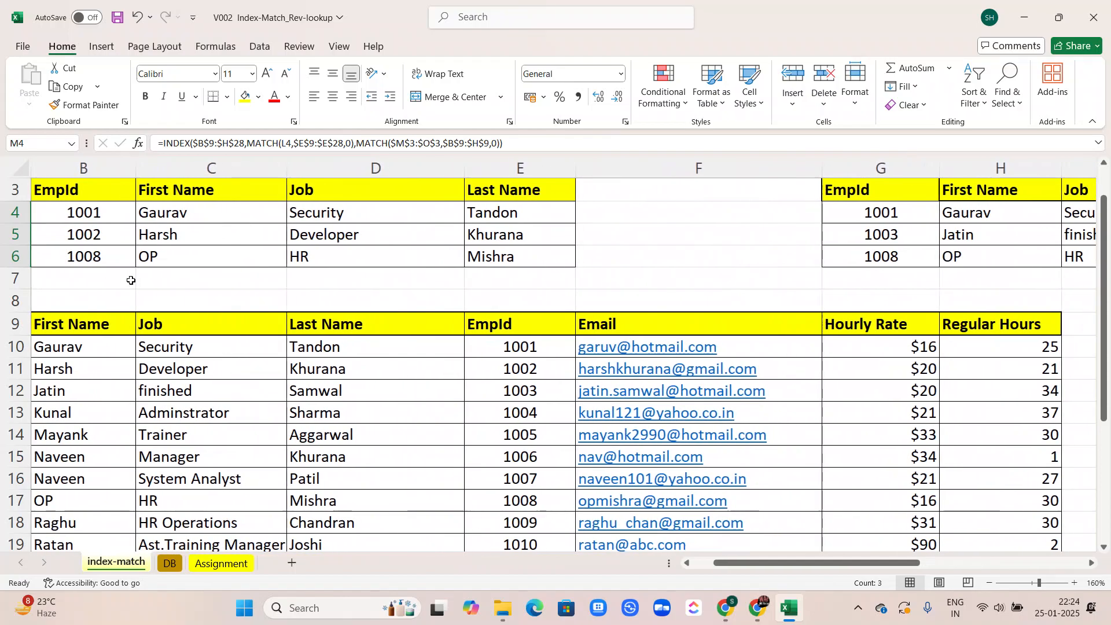
scroll(183, 280, "right", 5)
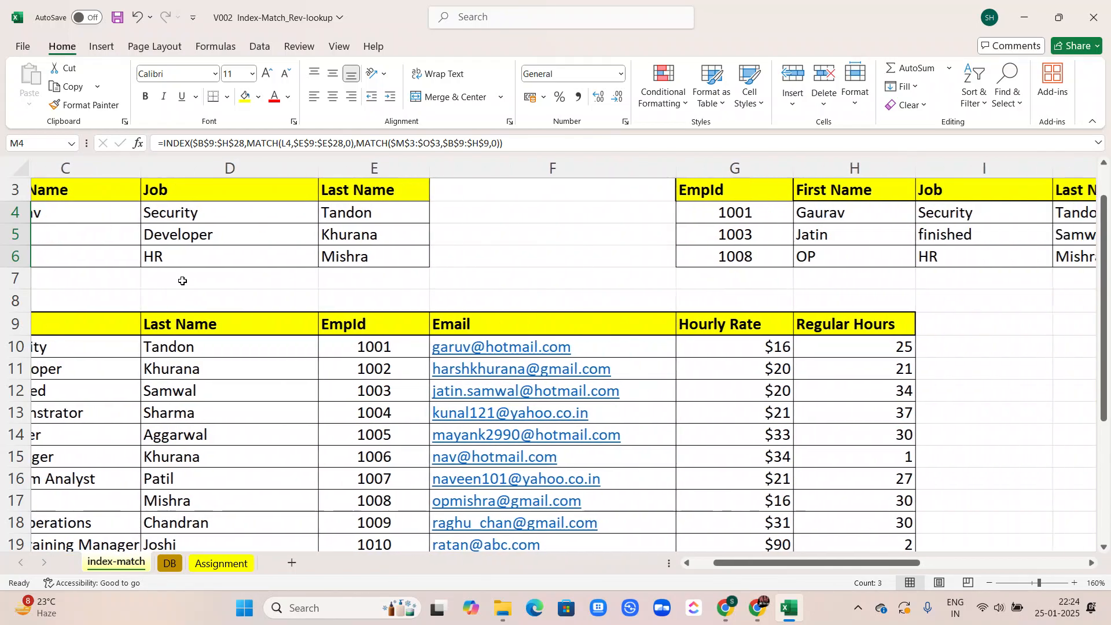
scroll(183, 281, "up", 2)
scroll(182, 281, "right", 5)
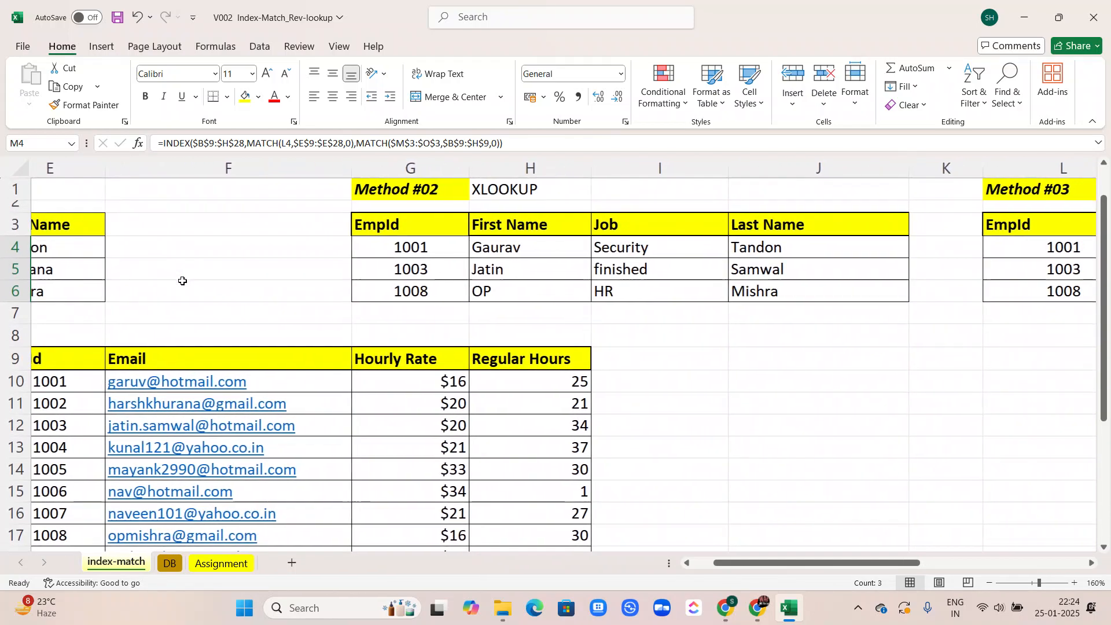
scroll(191, 283, "right", 2)
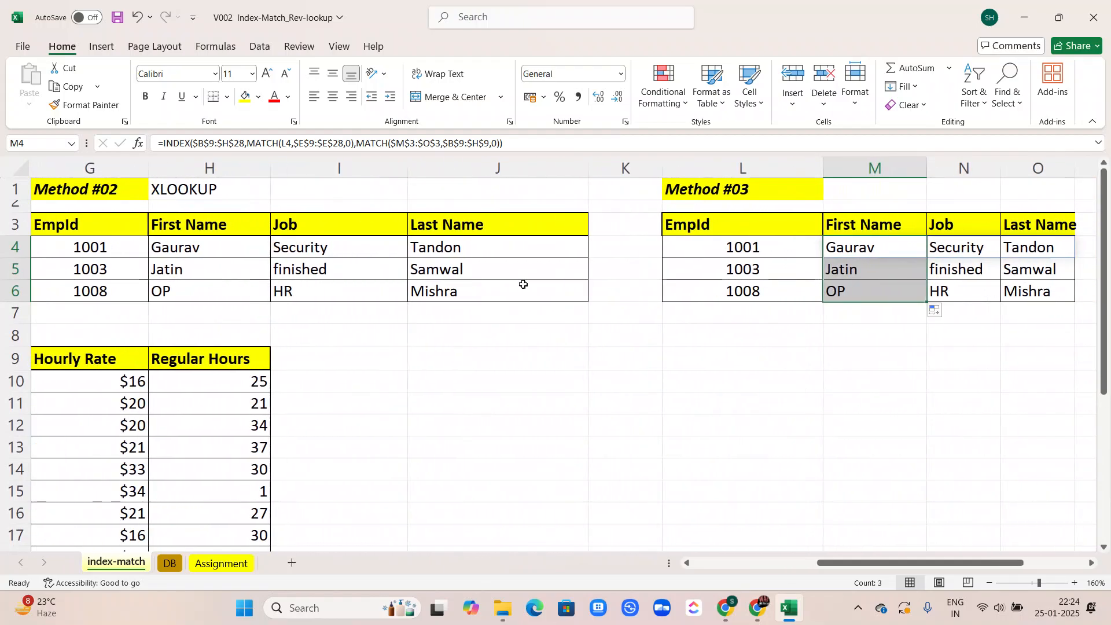
scroll(730, 260, "right", 2)
scroll(730, 261, "right", 1)
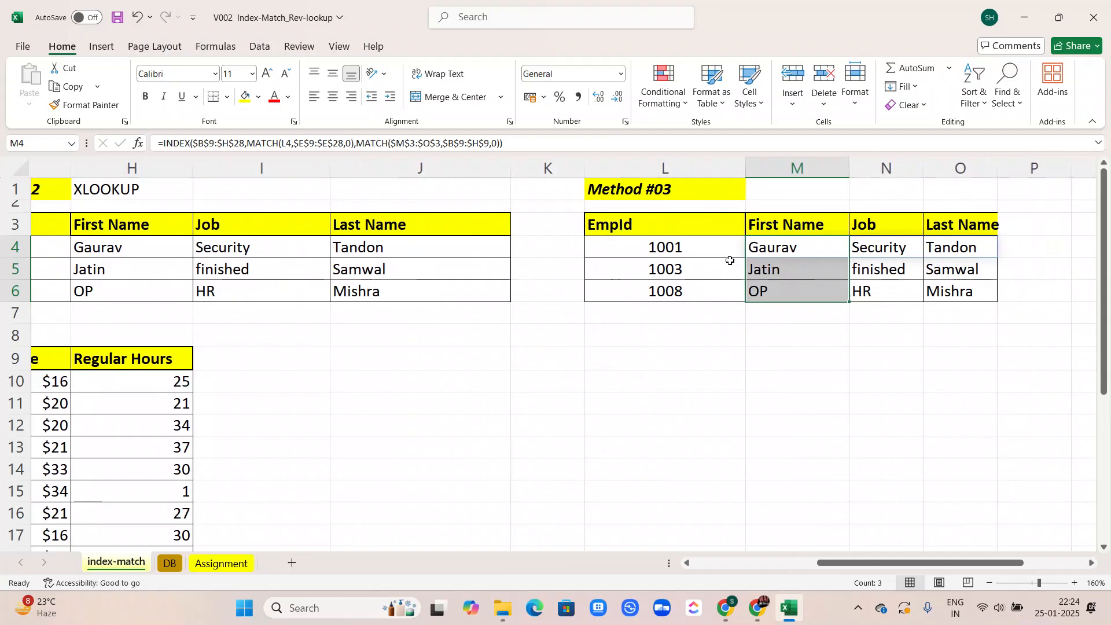
scroll(731, 261, "left", 5)
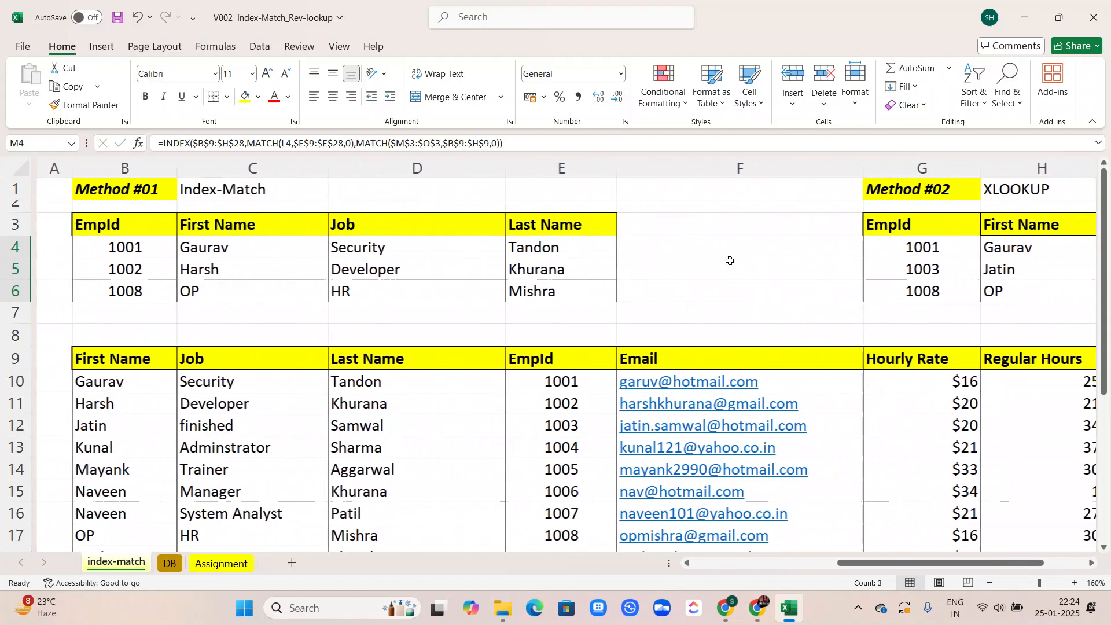
scroll(731, 261, "down", 1)
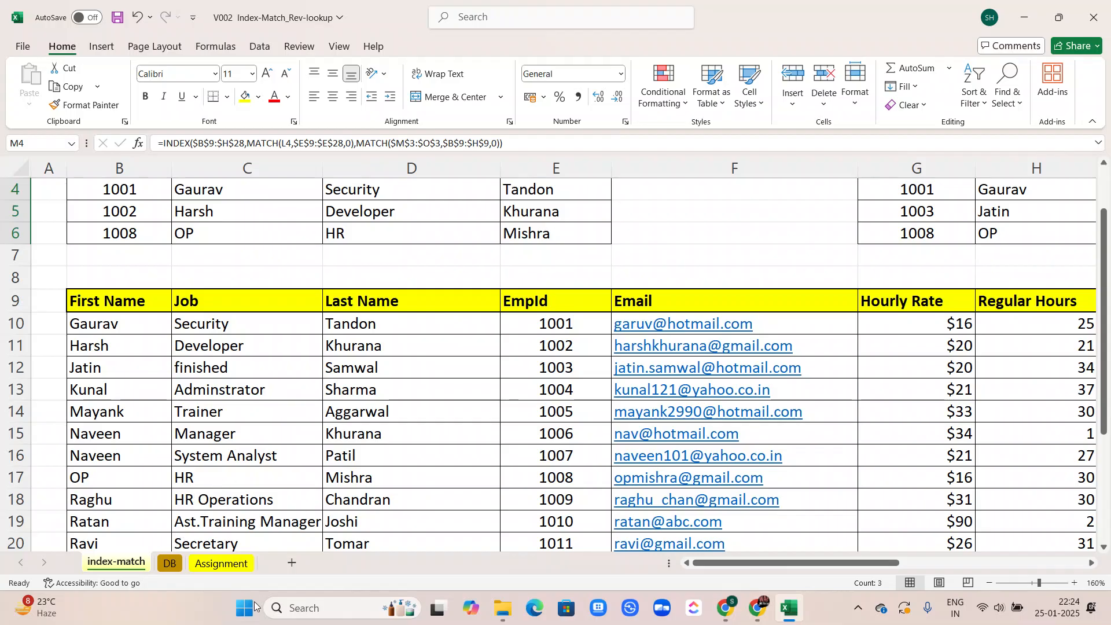
Open the Assignment sheet and examine the EmpId cell B2 and the empty First Name cell C2 in its lookup row
left_click(206, 564)
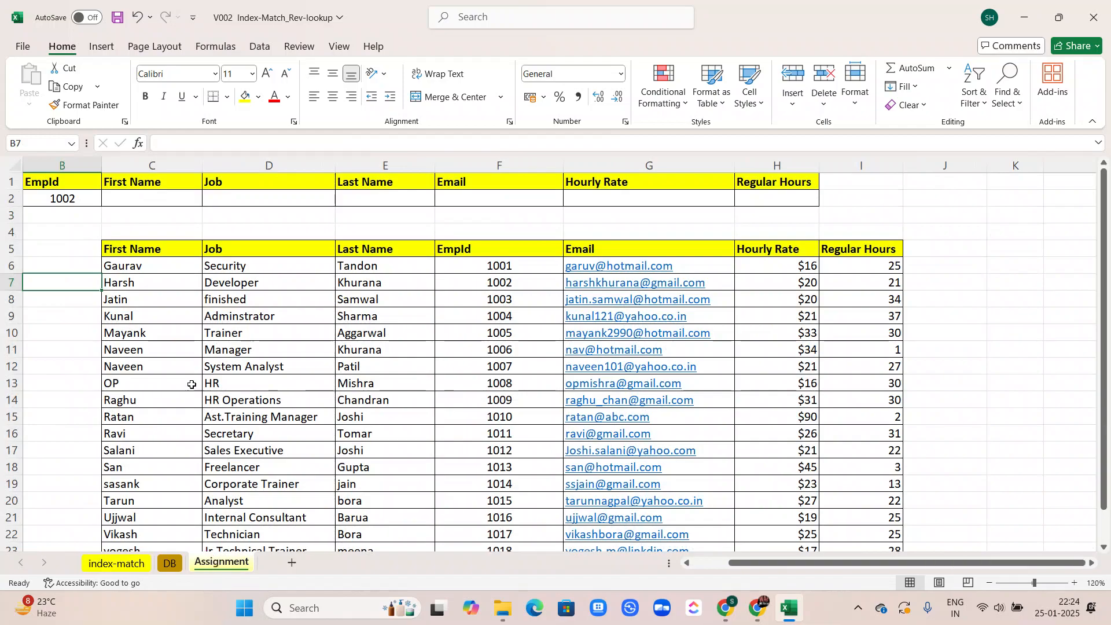
scroll(75, 262, "up", 1)
scroll(74, 263, "down", 1)
left_click(73, 194)
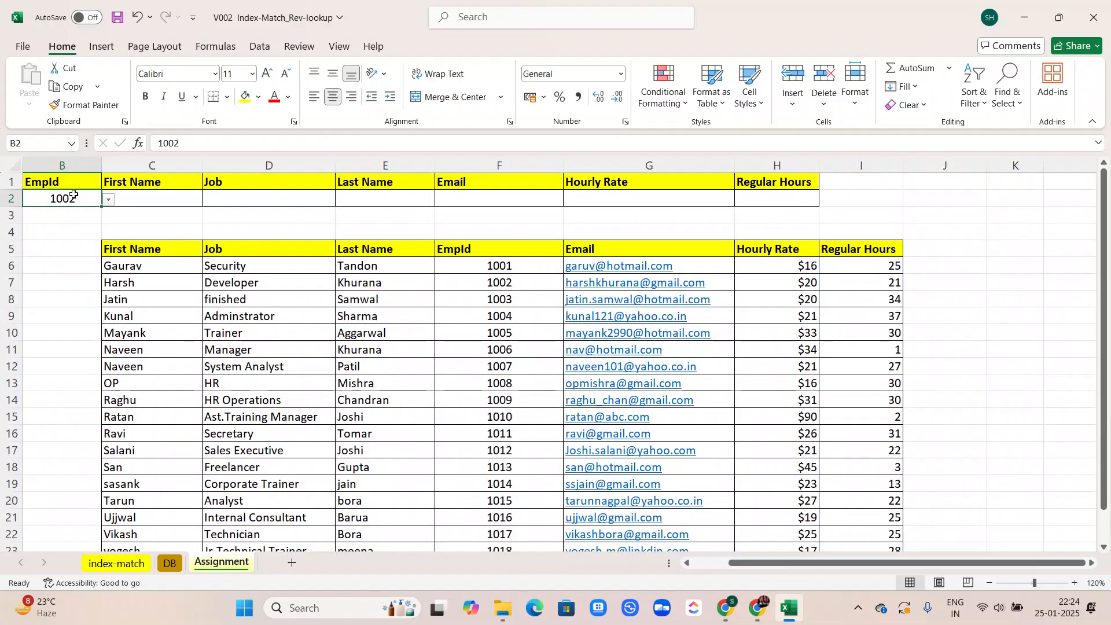
left_click(138, 197)
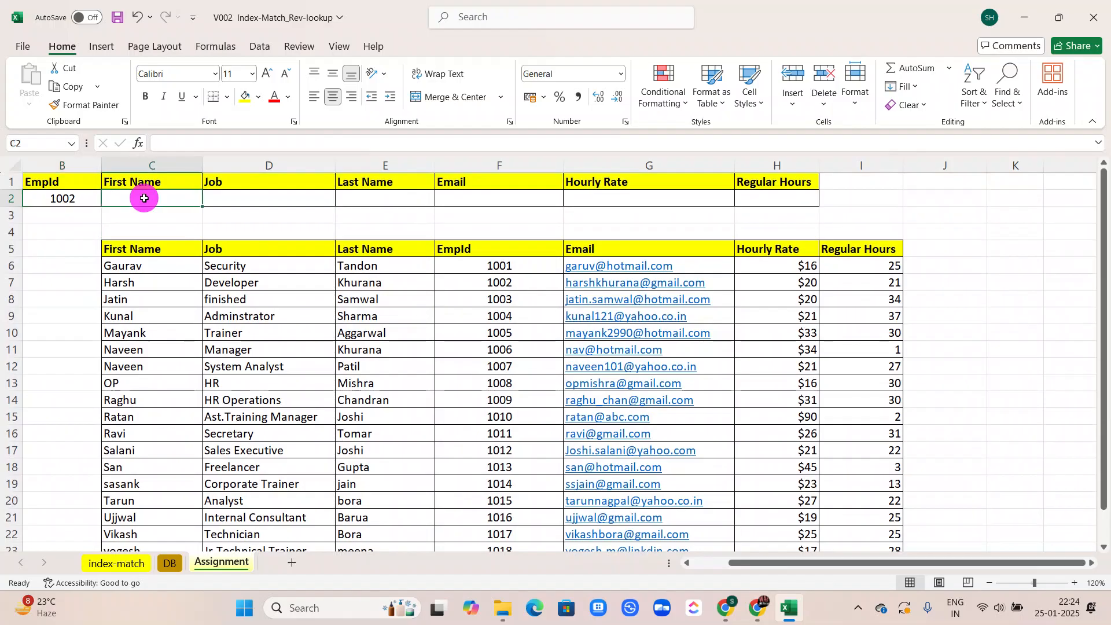